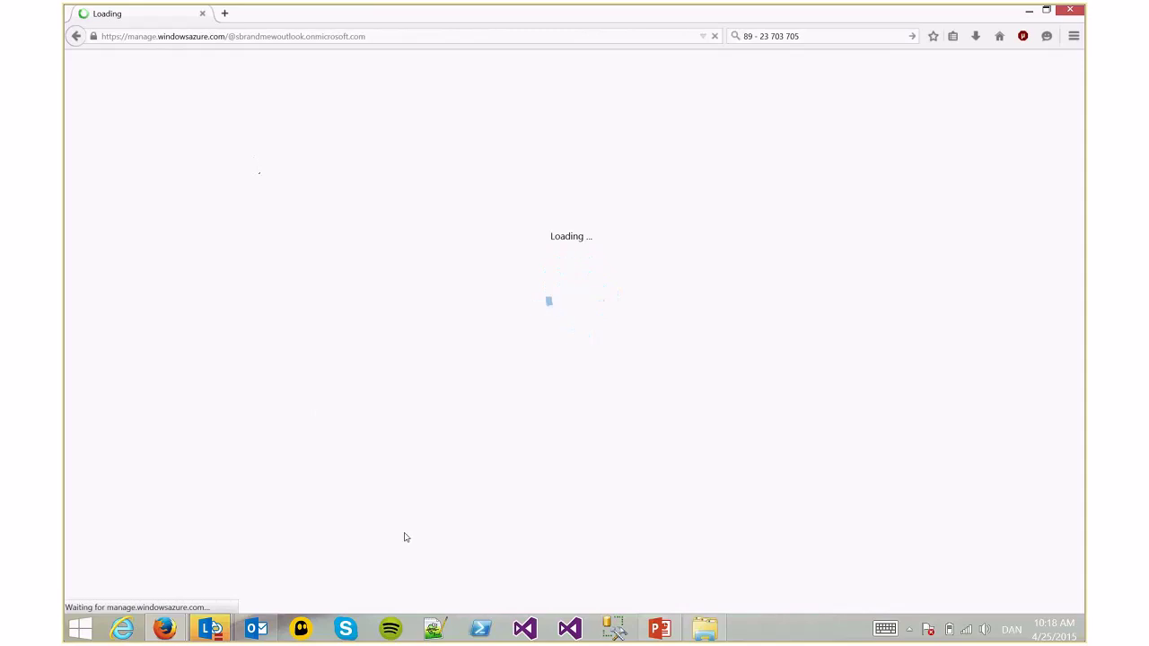
Open sample_input.txt from Downloads in Notepad and dock the window to the left half
{"action": "left_click", "coordinate": [705, 628]}
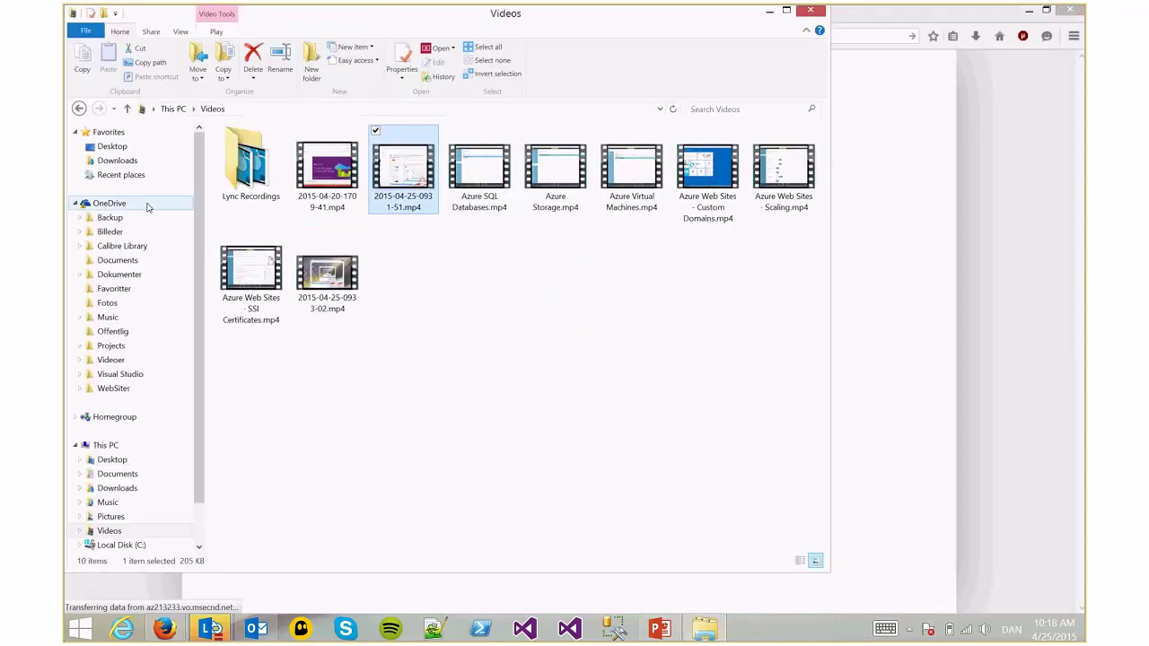
{"action": "left_click", "coordinate": [126, 160]}
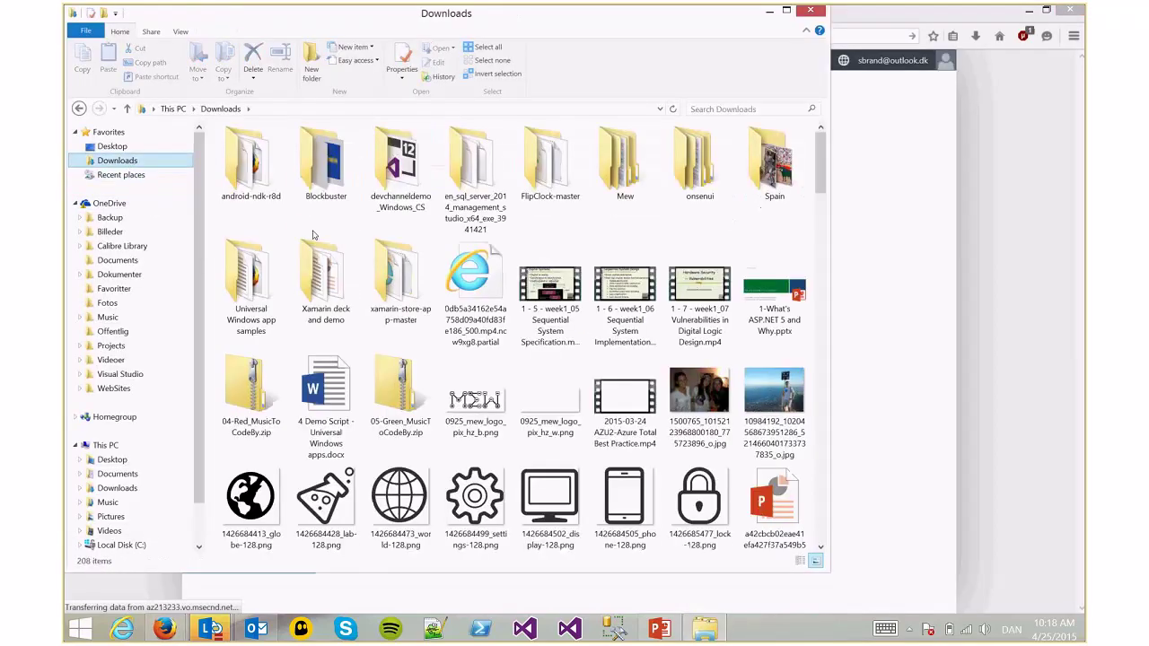
{"action": "type", "text": "sa"}
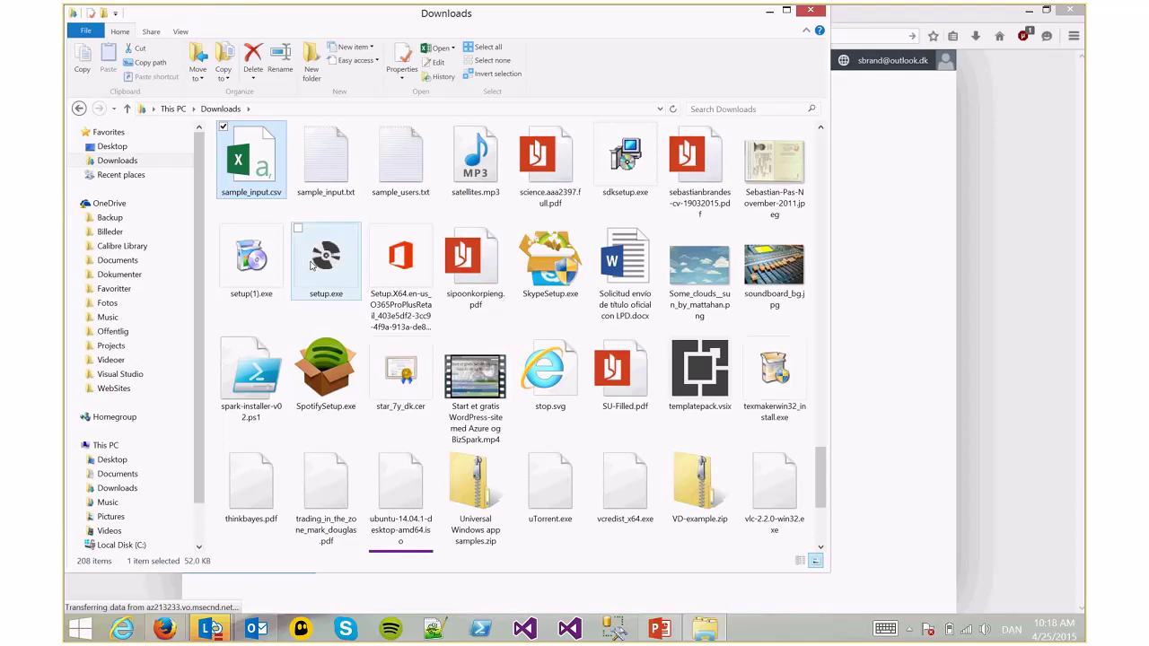
{"action": "key", "text": "Right"}
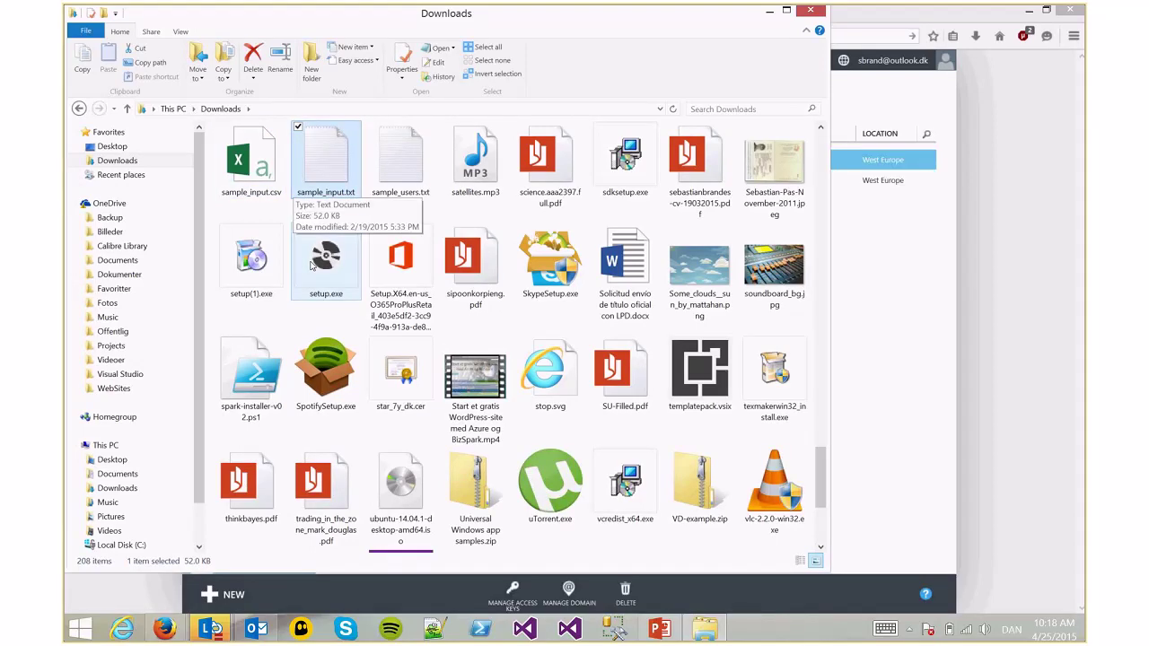
{"action": "key", "text": "Return"}
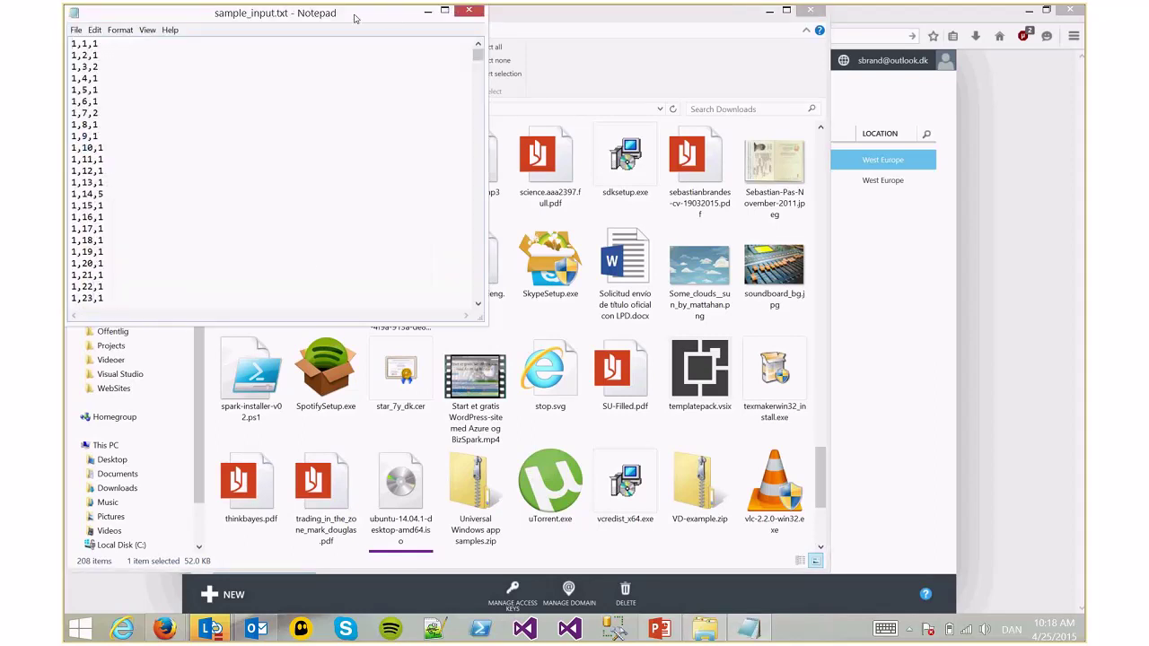
{"action": "left_click_drag", "start_coordinate": [354, 18], "coordinate": [67, 18]}
Switch the Azure portal's directory filter from MSDN to dxdk and continue with the Microsoft account
{"action": "left_click", "coordinate": [895, 340]}
{"action": "left_click", "coordinate": [790, 61]}
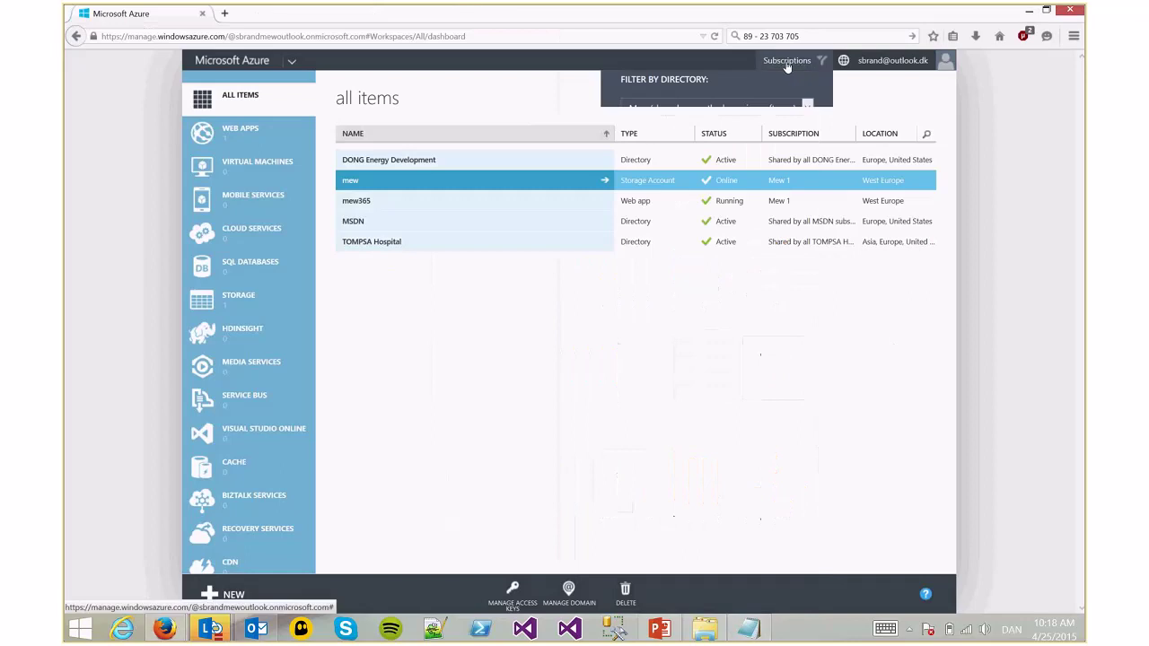
{"action": "left_click", "coordinate": [714, 125]}
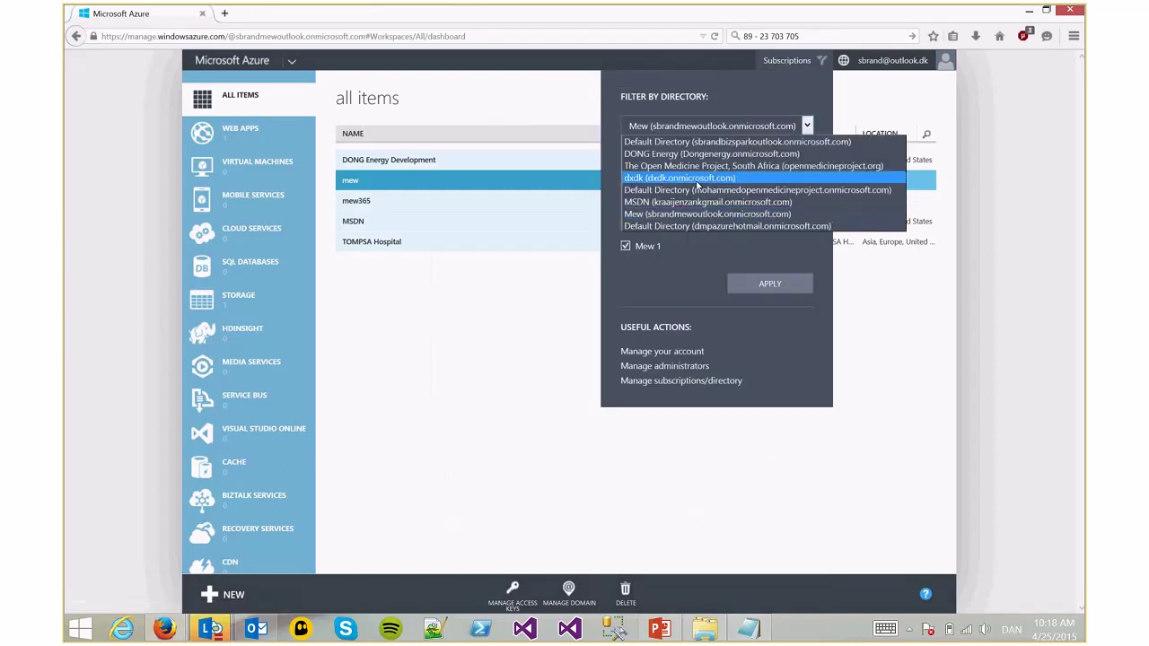
{"action": "left_click", "coordinate": [684, 203]}
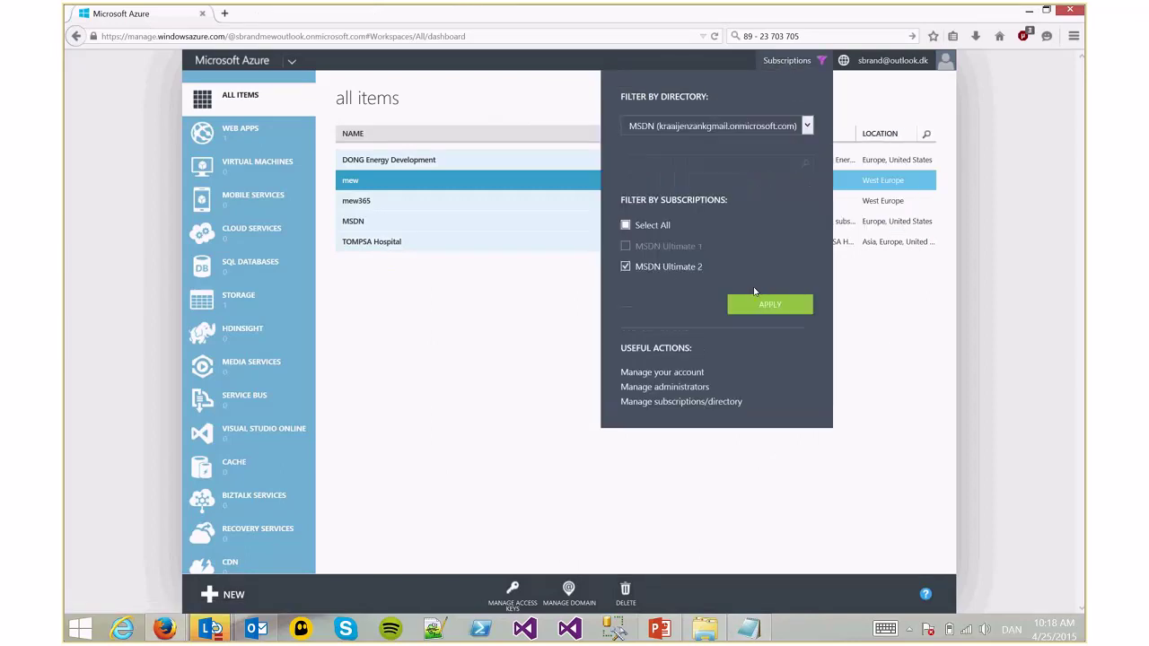
{"action": "left_click", "coordinate": [713, 125]}
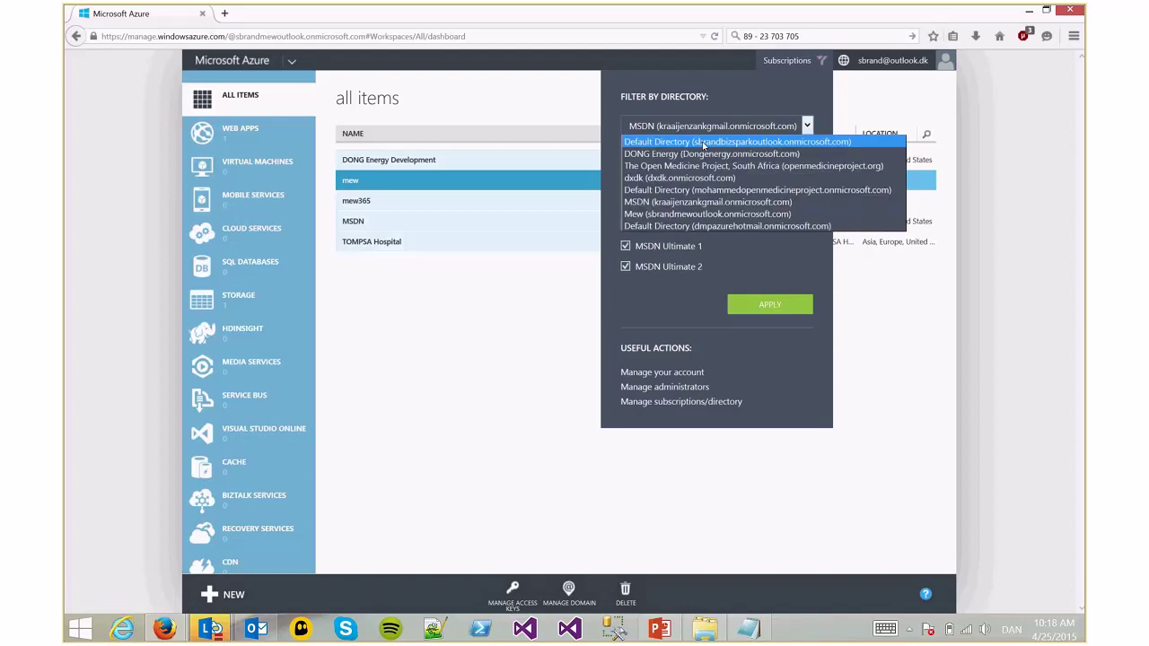
{"action": "left_click", "coordinate": [684, 177]}
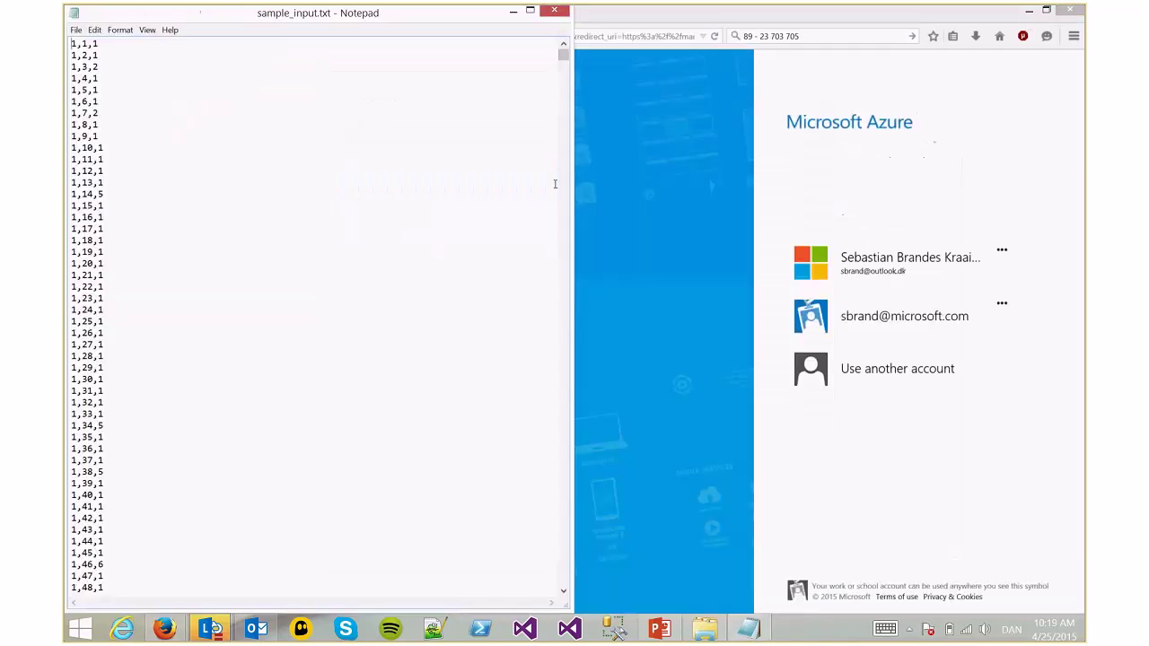
{"action": "left_click", "coordinate": [758, 257]}
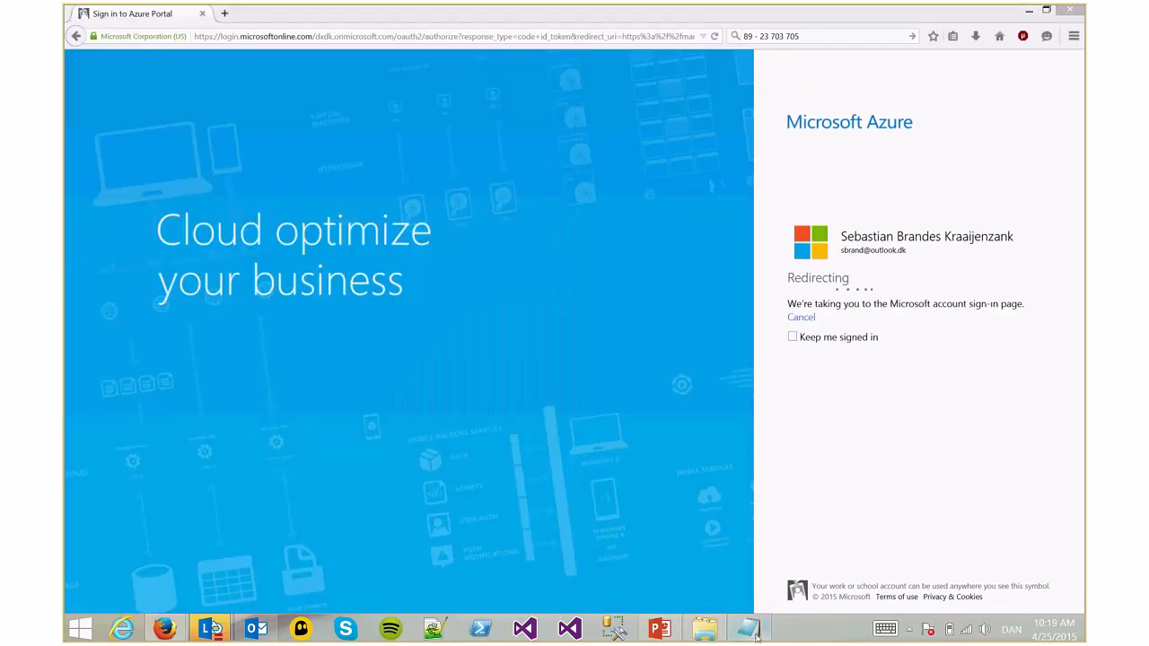
{"action": "key", "text": "alt+Tab"}
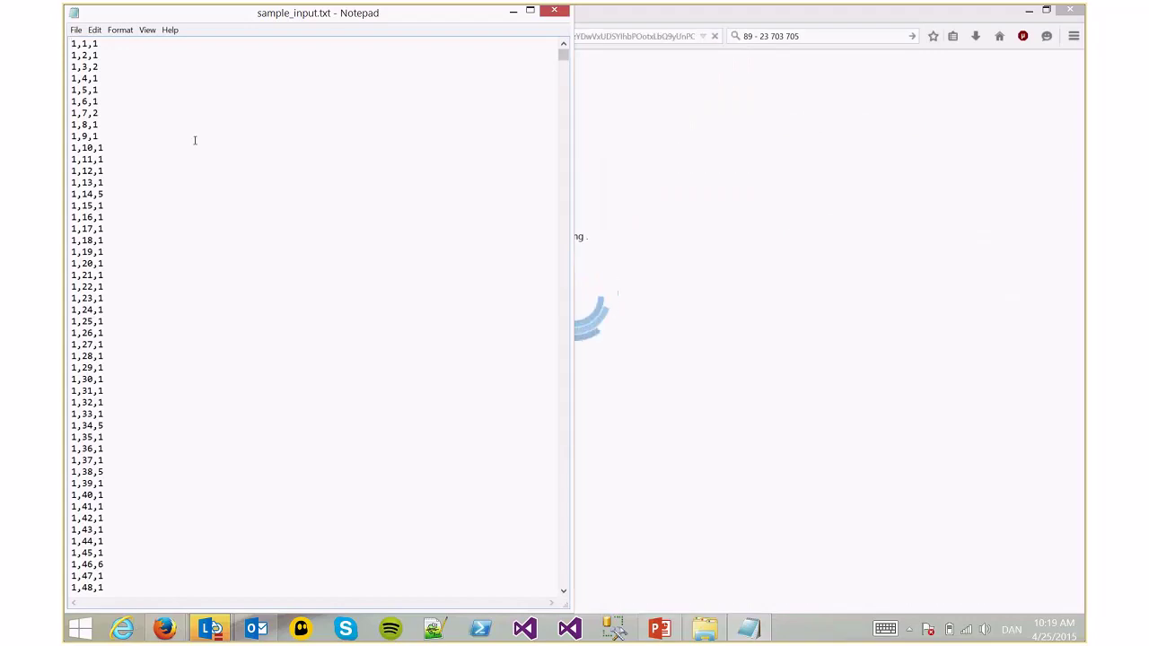
Set the Notepad font size to 72
{"action": "left_click", "coordinate": [101, 30]}
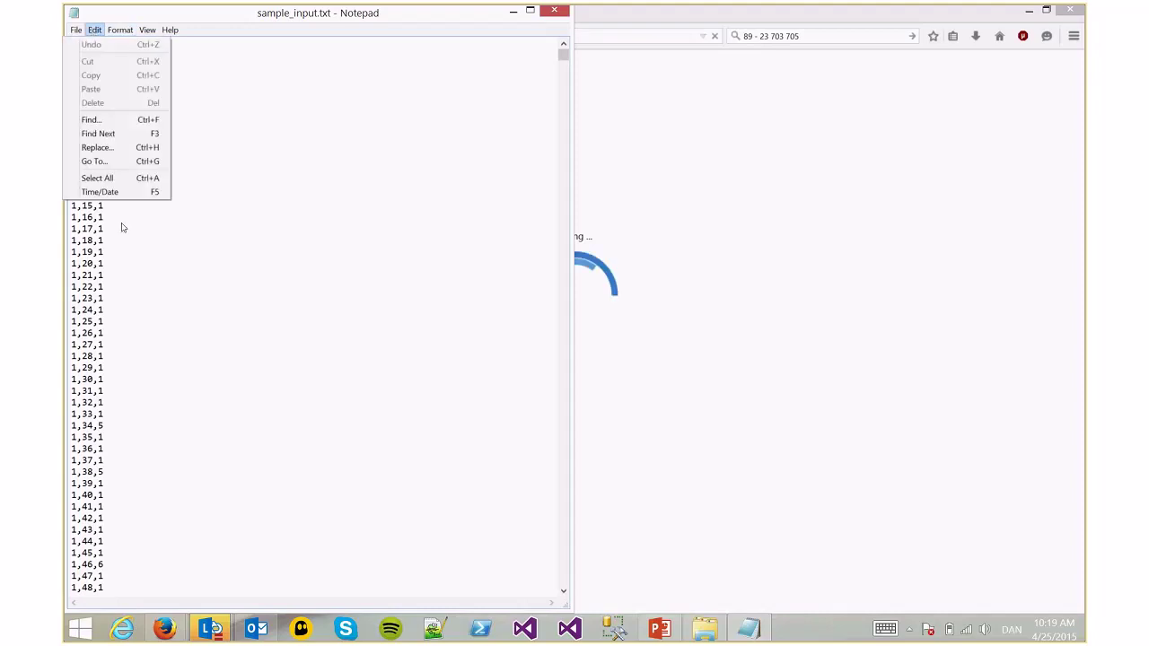
{"action": "mouse_move", "coordinate": [117, 32]}
{"action": "left_click", "coordinate": [103, 60]}
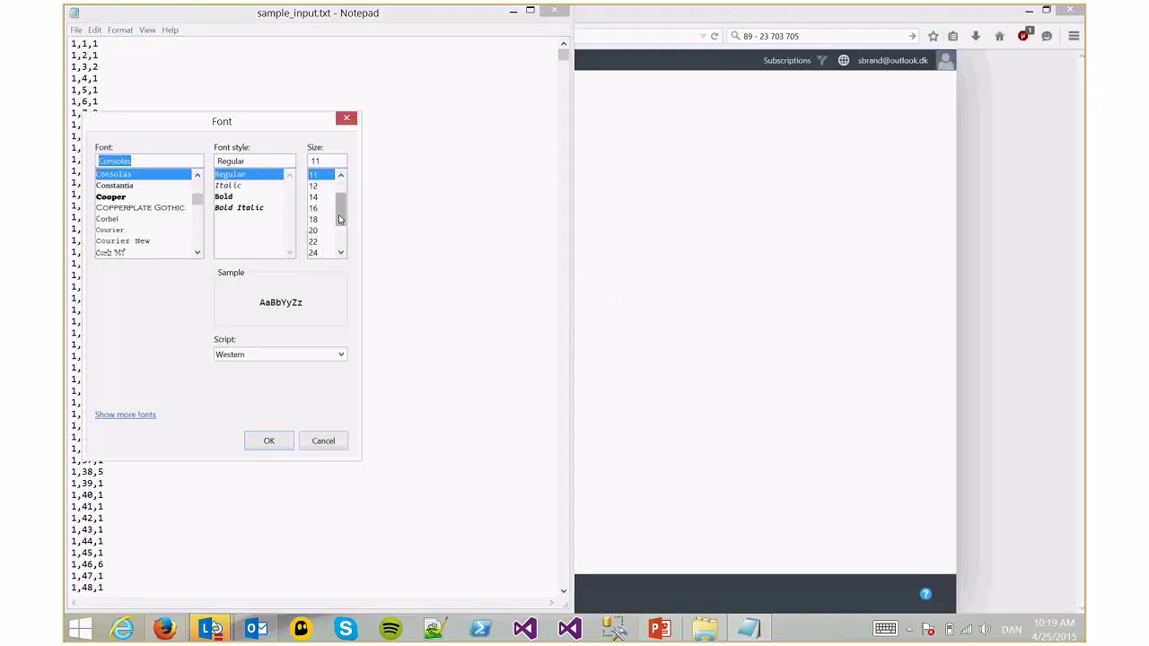
{"action": "left_click_drag", "start_coordinate": [338, 215], "coordinate": [339, 256]}
{"action": "left_click", "coordinate": [323, 252]}
{"action": "left_click", "coordinate": [285, 440]}
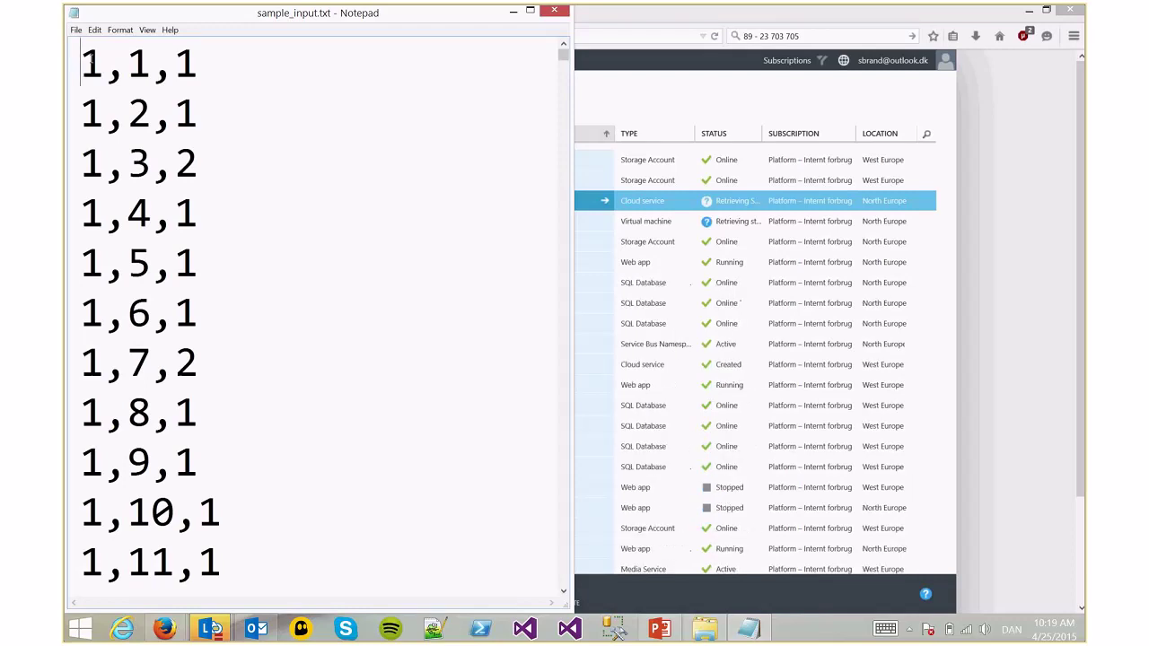
Step through the values of the first rating row
{"action": "key", "text": "Right"}
{"action": "key", "text": "Left"}
{"action": "key", "text": "Right"}
{"action": "key", "text": "Right"}
{"action": "key", "text": "Right"}
{"action": "key", "text": "Left"}
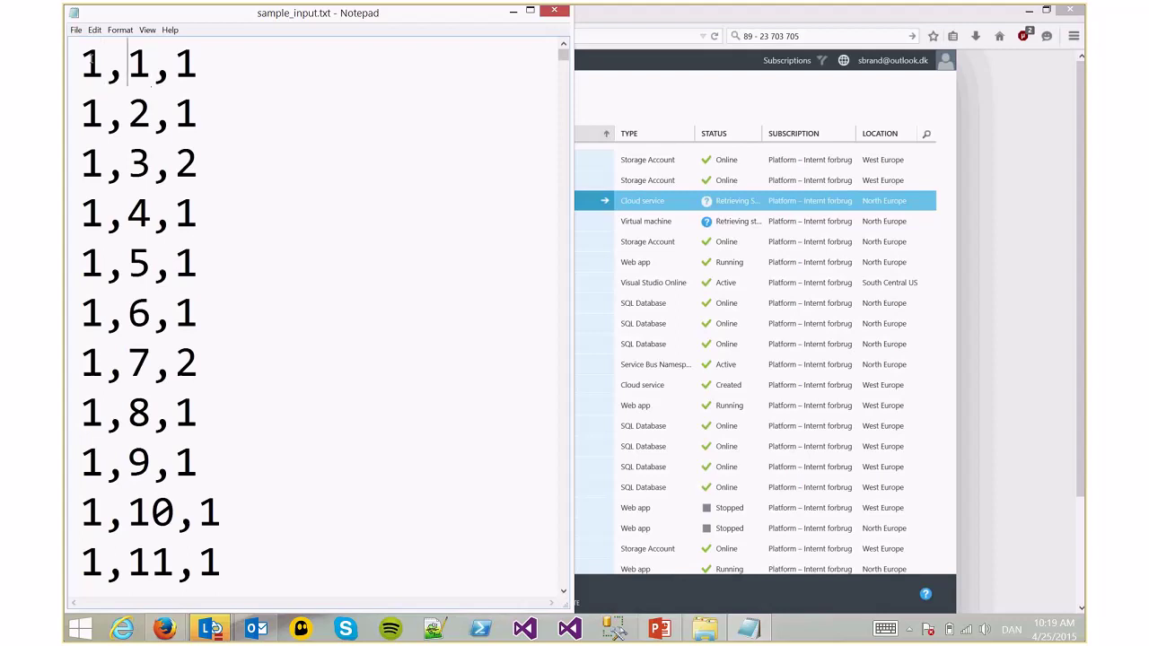
{"action": "key", "text": "Right"}
Walk down the rating rows from 1,3,2 through 1,14,5 to 1,21,1
{"action": "key", "text": "Right"}
{"action": "key", "text": "Down"}
{"action": "key", "text": "Down"}
{"action": "key", "text": "Down"}
{"action": "key", "text": "Up"}
{"action": "key", "text": "Left"}
{"action": "key", "text": "Left"}
{"action": "key", "text": "Left"}
{"action": "key", "text": "Down"}
{"action": "key", "text": "Up"}
{"action": "key", "text": "Up"}
{"action": "key", "text": "Up"}
{"action": "key", "text": "Right"}
{"action": "key", "text": "Right"}
{"action": "key", "text": "Down"}
{"action": "key", "text": "Down"}
{"action": "key", "text": "Down"}
{"action": "key", "text": "Down"}
{"action": "key", "text": "Down"}
{"action": "key", "text": "Down"}
{"action": "key", "text": "Down"}
{"action": "key", "text": "Down"}
{"action": "key", "text": "Down"}
{"action": "key", "text": "Down"}
{"action": "key", "text": "Down"}
{"action": "key", "text": "Down"}
{"action": "key", "text": "Down"}
{"action": "key", "text": "Down"}
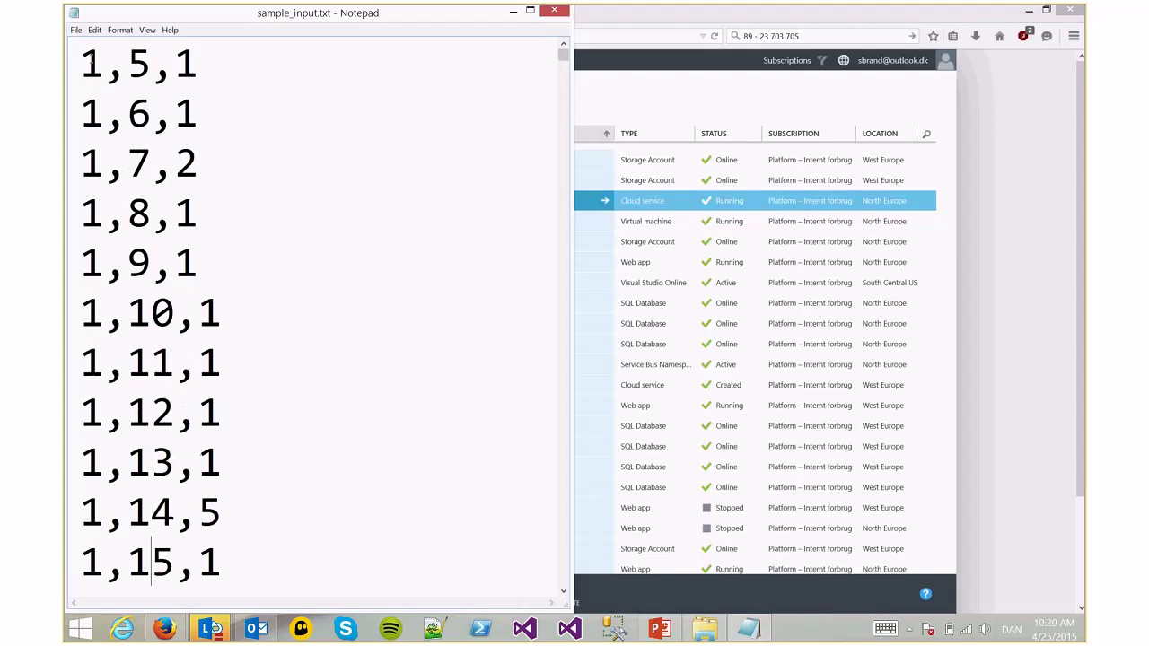
{"action": "key", "text": "Down"}
{"action": "key", "text": "Up"}
{"action": "key", "text": "End"}
{"action": "key", "text": "Down"}
{"action": "key", "text": "Down"}
{"action": "key", "text": "Down"}
{"action": "key", "text": "Down"}
{"action": "key", "text": "Down"}
{"action": "key", "text": "Down"}
{"action": "key", "text": "Down"}
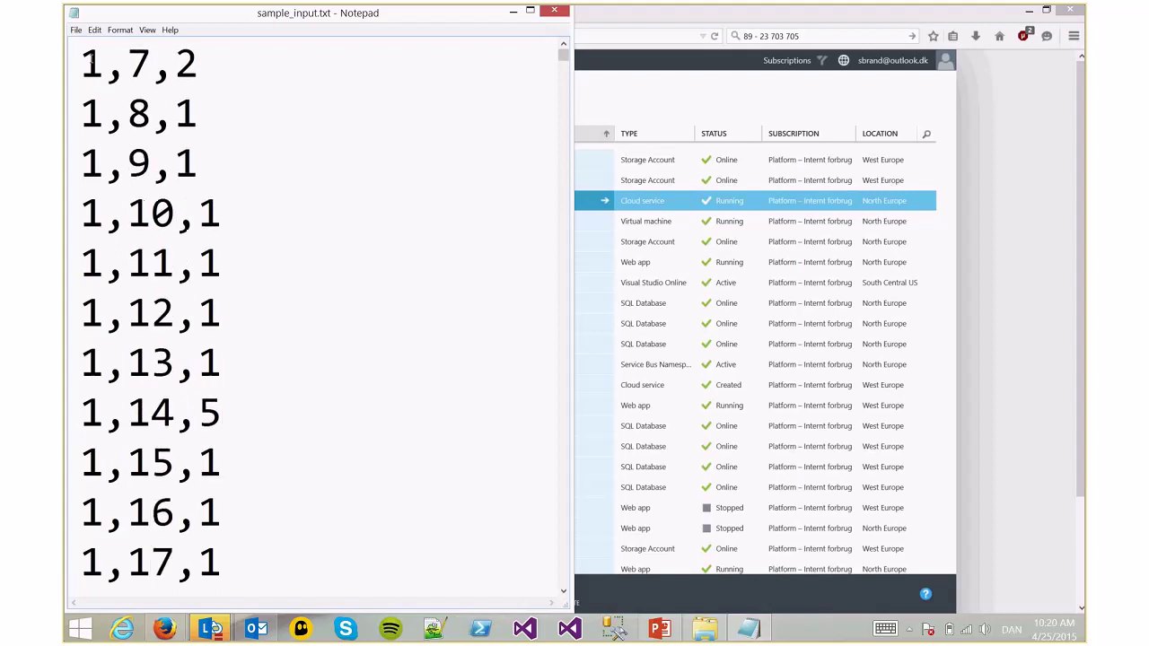
{"action": "key", "text": "Down"}
{"action": "key", "text": "Down"}
{"action": "key", "text": "Down"}
{"action": "key", "text": "Down"}
{"action": "key", "text": "Down"}
{"action": "key", "text": "Down"}
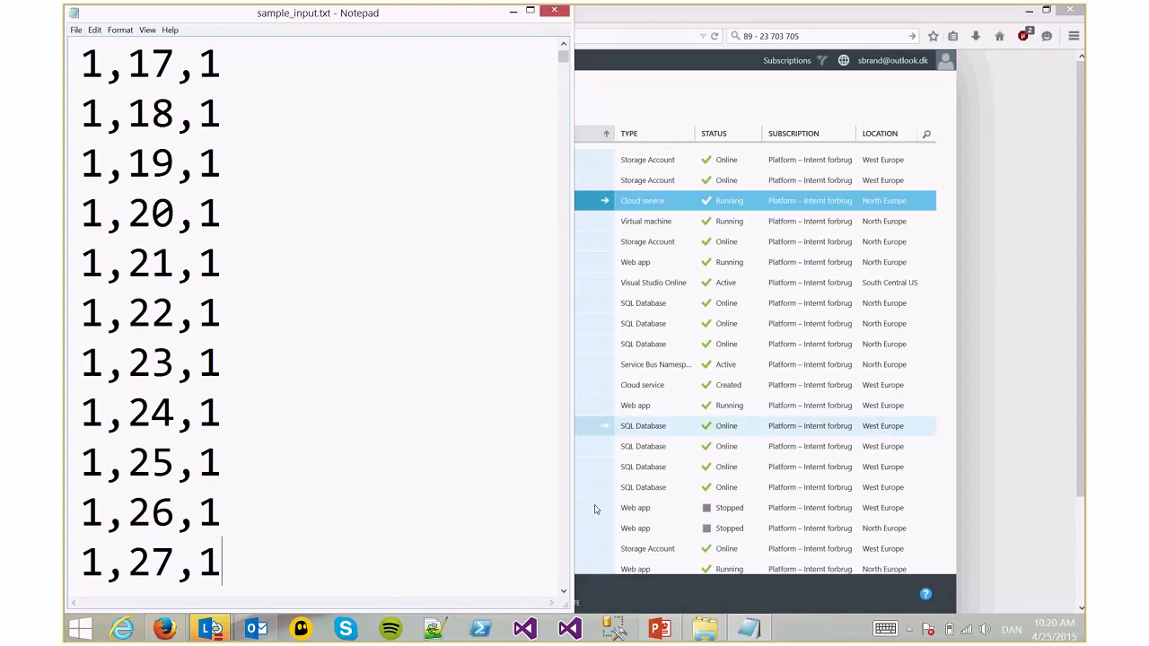
View sample_users.txt maximized in Notepad, highlighting user IDs 10–20, then return to the Azure portal
{"action": "left_click", "coordinate": [704, 628]}
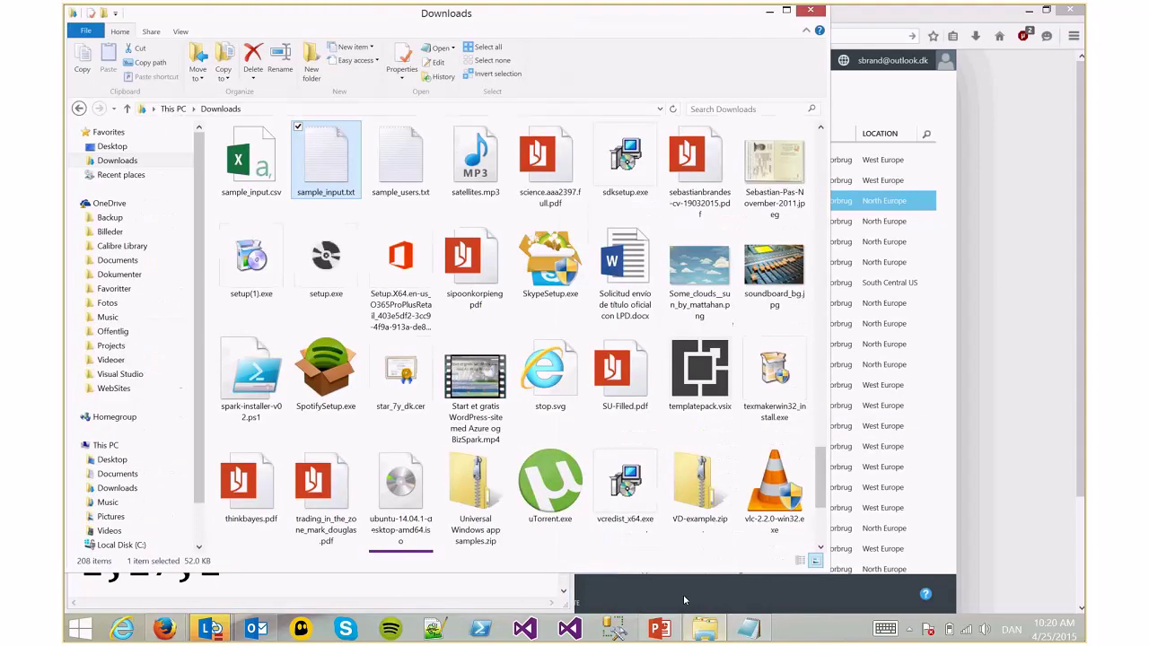
{"action": "double_click", "coordinate": [386, 172]}
{"action": "double_click", "coordinate": [443, 18]}
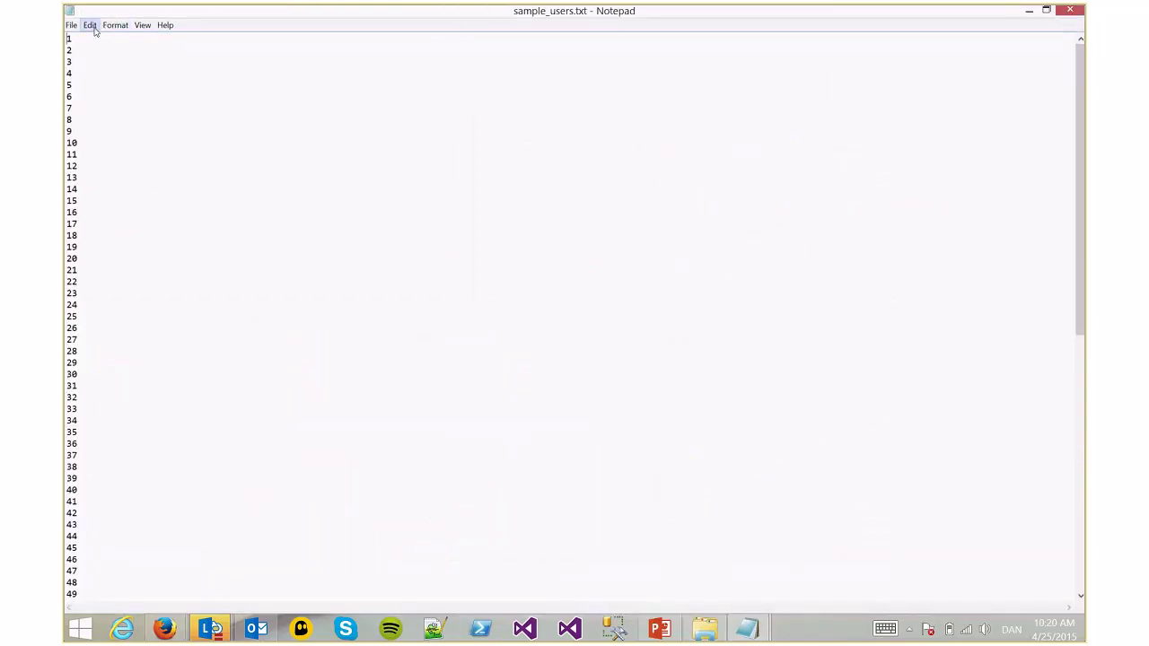
{"action": "left_click_drag", "start_coordinate": [68, 142], "coordinate": [95, 251]}
{"action": "left_click", "coordinate": [95, 251]}
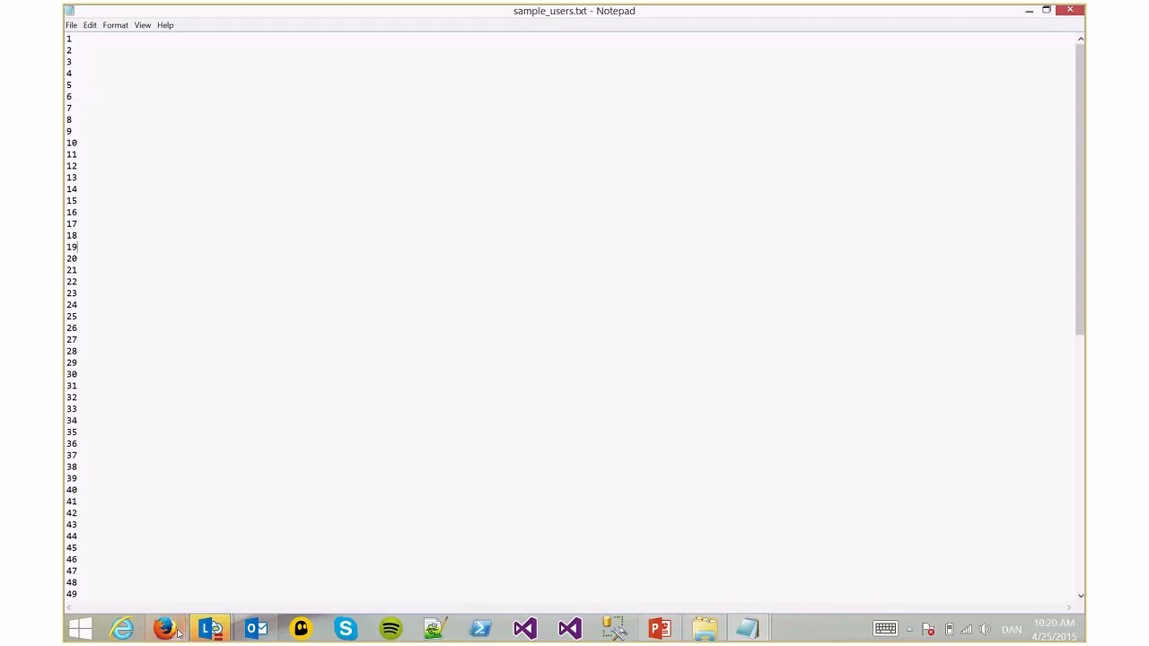
{"action": "mouse_move", "coordinate": [164, 628]}
{"action": "left_click", "coordinate": [223, 593]}
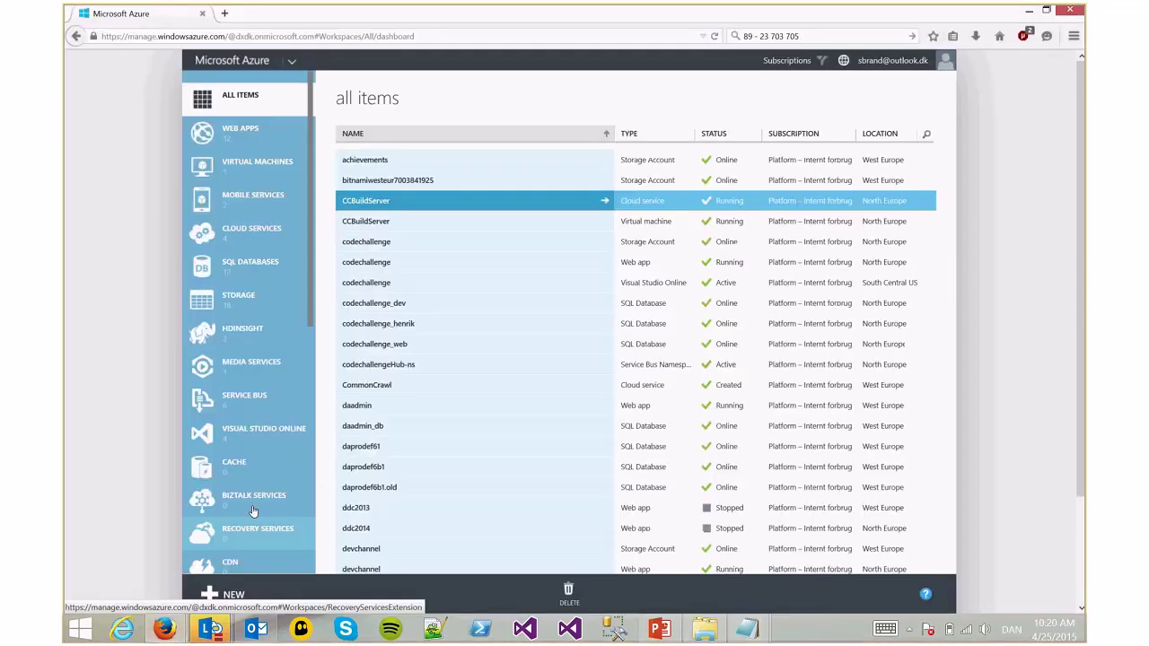
List the HDInsight clusters, select SparkStuff and MahoutDemo, and open the new Hadoop cluster panel
{"action": "left_click", "coordinate": [256, 341]}
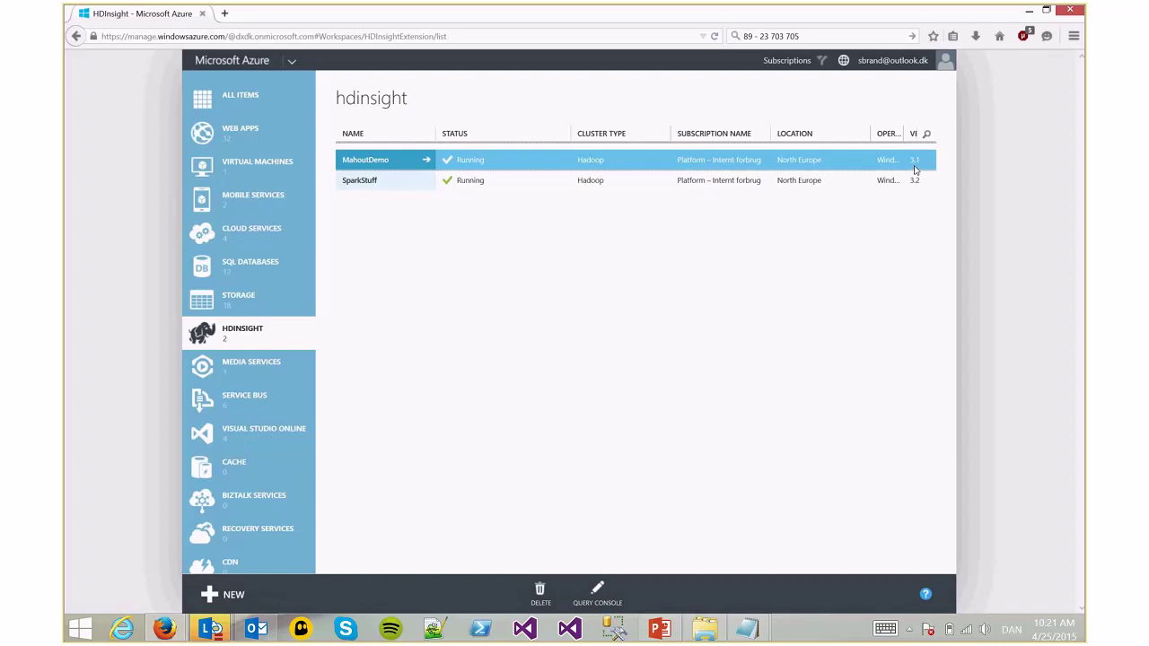
{"action": "left_click", "coordinate": [915, 181]}
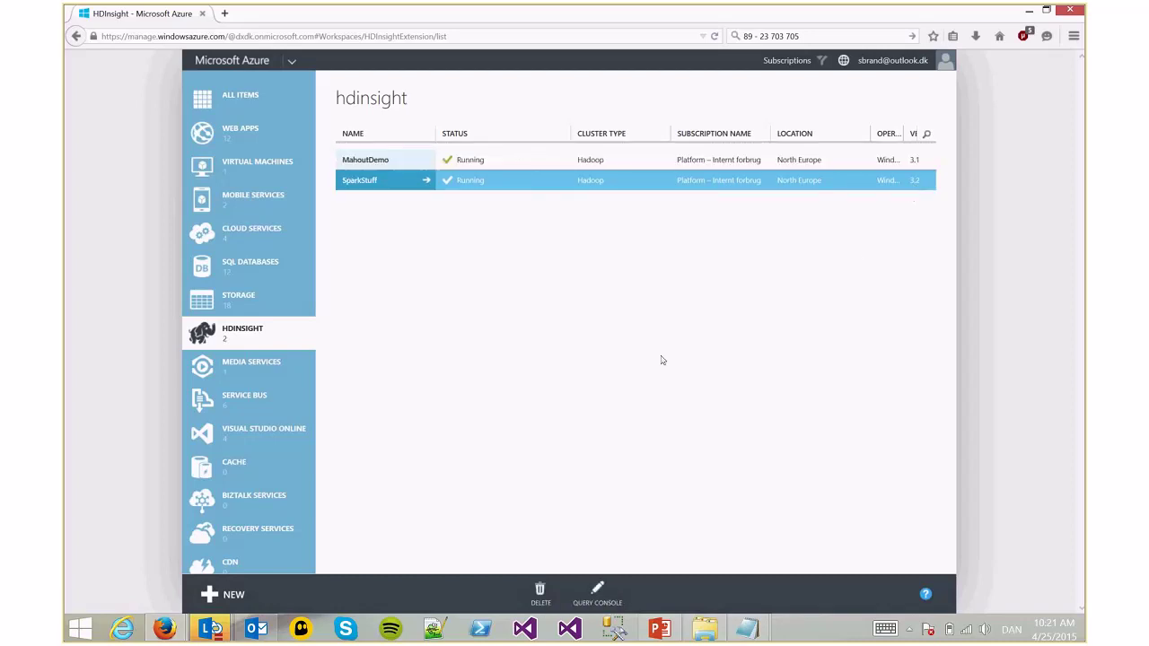
{"action": "key", "text": "Up"}
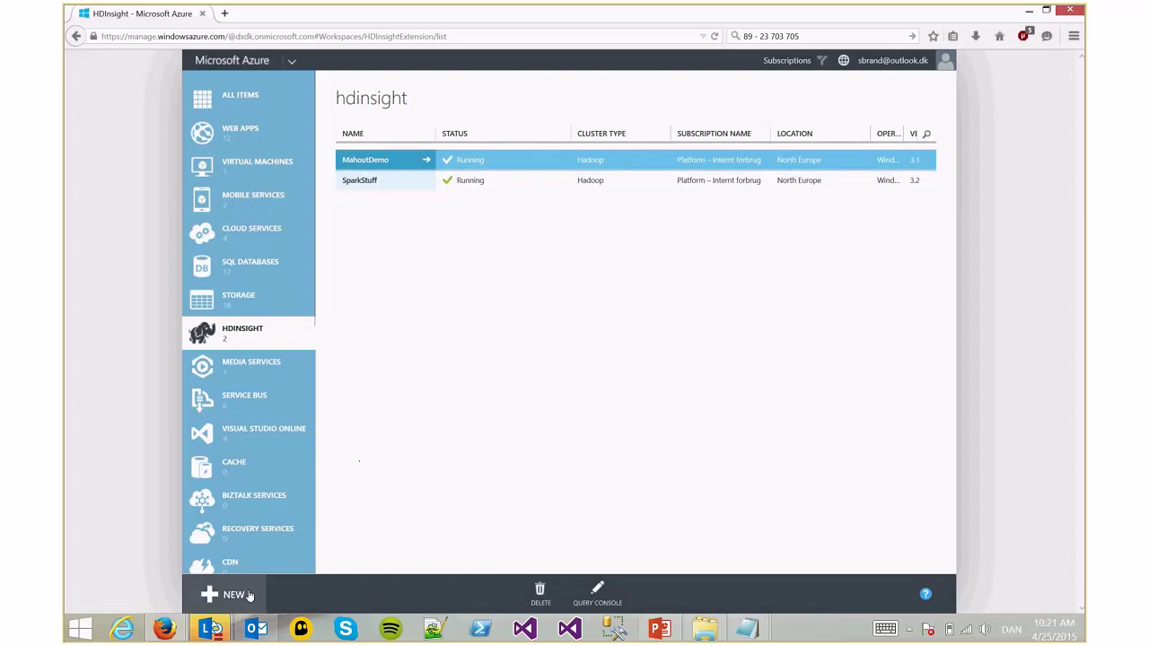
{"action": "left_click", "coordinate": [248, 589]}
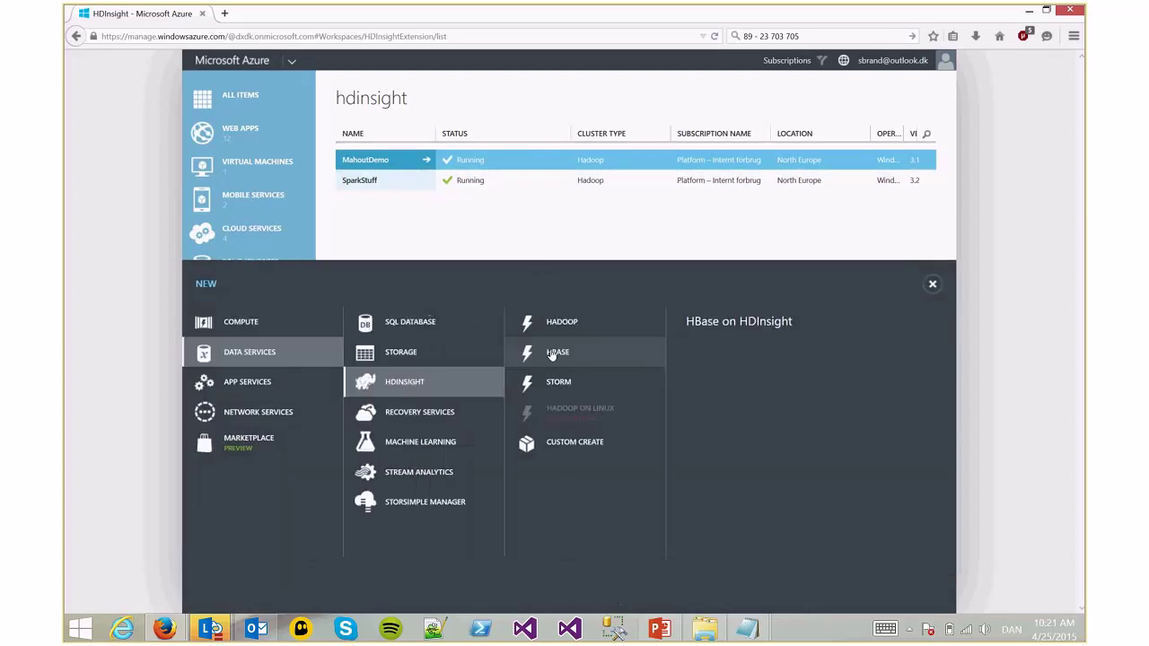
Start a custom cluster and name it AzureHadoopCPH
{"action": "left_click", "coordinate": [569, 452]}
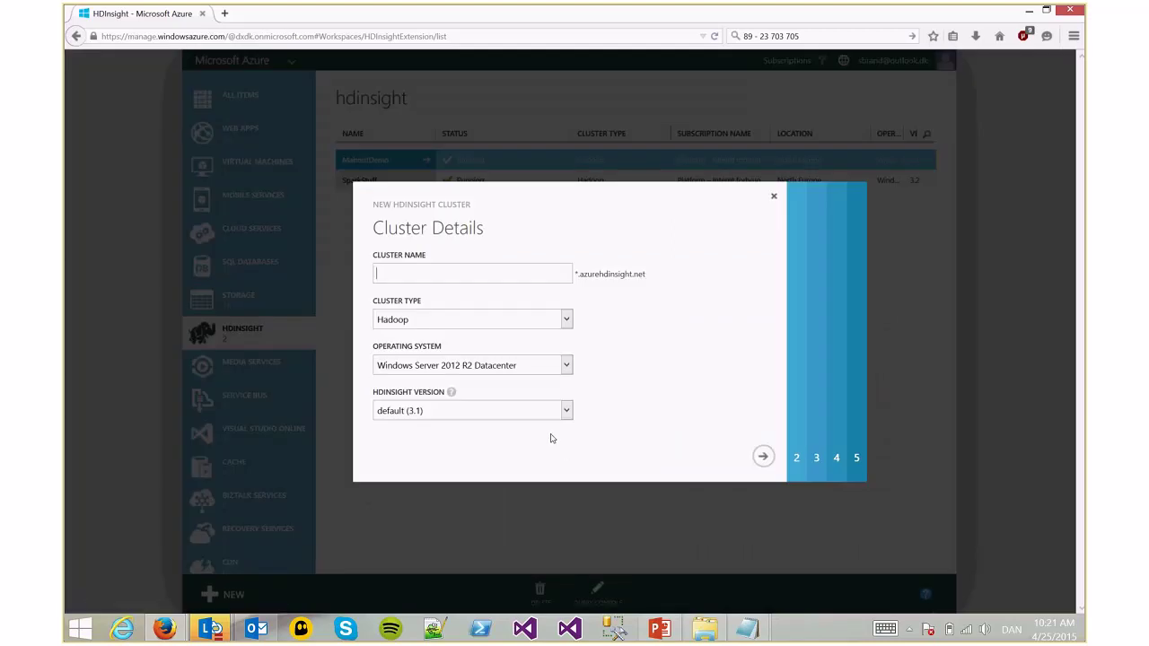
{"action": "type", "text": "AzureGlobalBCCPH"}
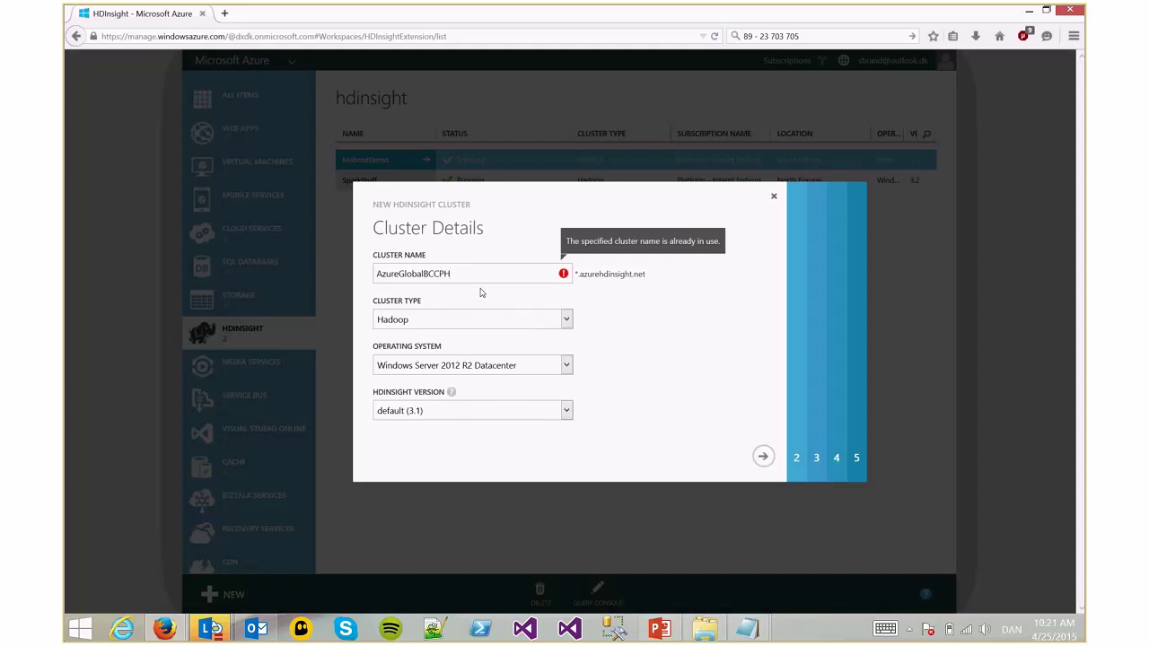
{"action": "left_click_drag", "start_coordinate": [434, 274], "coordinate": [397, 277]}
{"action": "left_click", "coordinate": [397, 277]}
{"action": "type", "text": "Hadoop"}
{"action": "key", "text": "shift+Right"}
{"action": "key", "text": "shift+Right"}
{"action": "key", "text": "shift+Right"}
{"action": "key", "text": "shift+Right"}
{"action": "key", "text": "shift+Right"}
{"action": "key", "text": "shift+Right"}
{"action": "key", "text": "shift+Right"}
{"action": "key", "text": "shift+Right"}
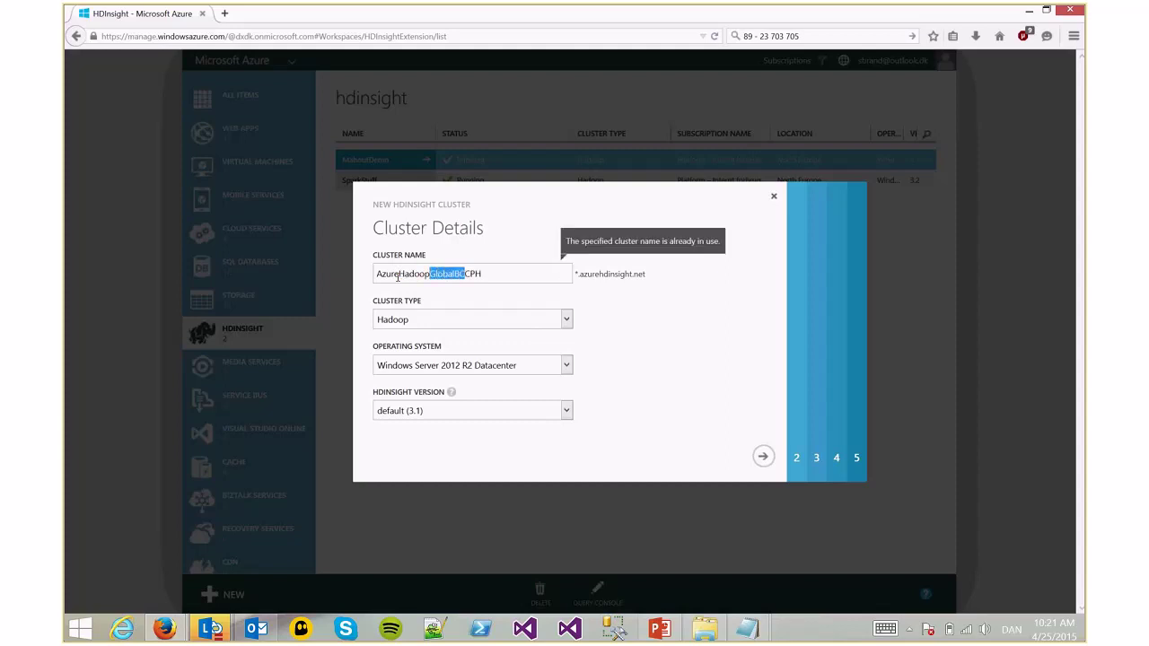
{"action": "key", "text": "BackSpace"}
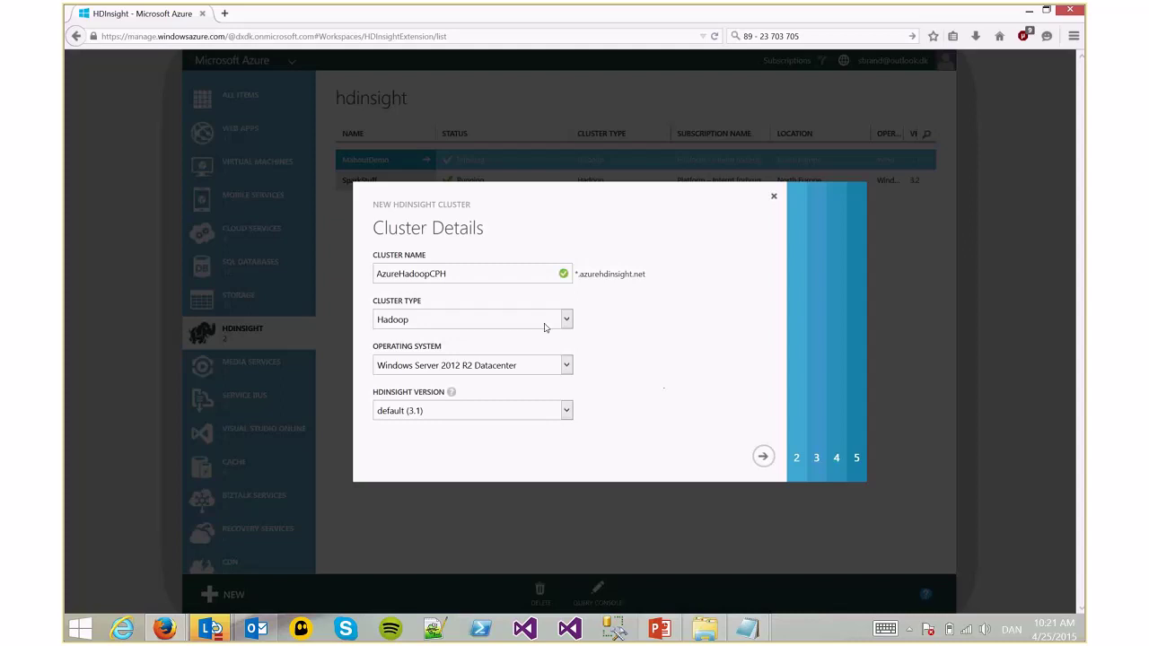
Keep Hadoop, Windows Server 2012 R2 Datacenter and default (3.1), then open More Version Details
{"action": "left_click", "coordinate": [544, 323]}
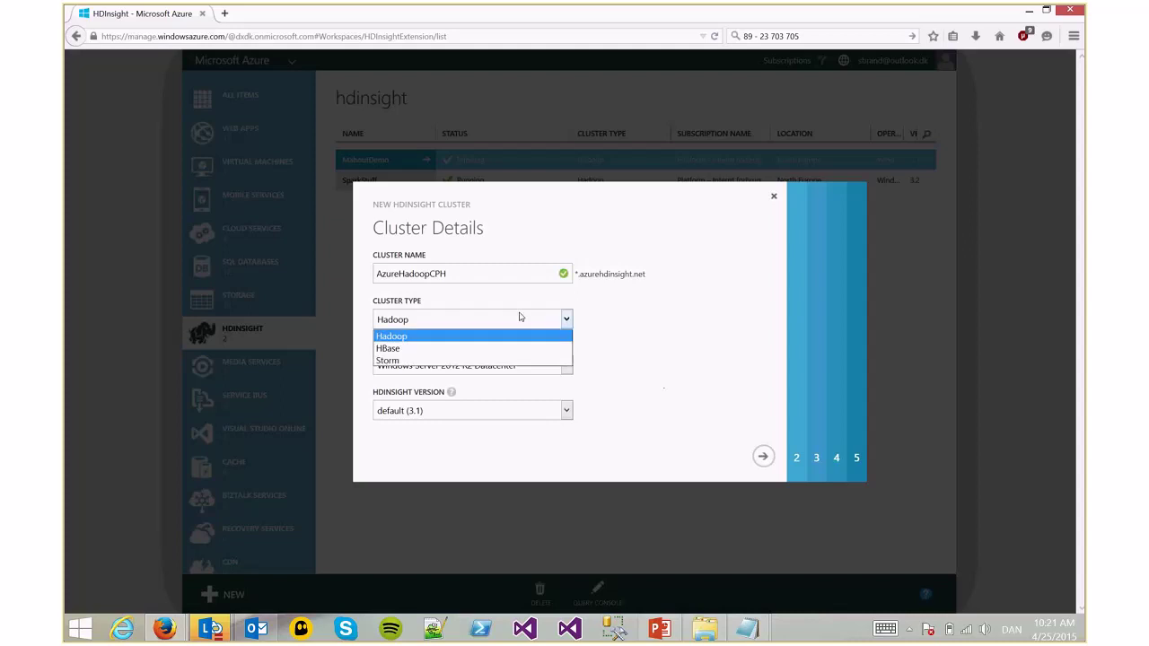
{"action": "left_click", "coordinate": [655, 311]}
{"action": "left_click", "coordinate": [541, 369]}
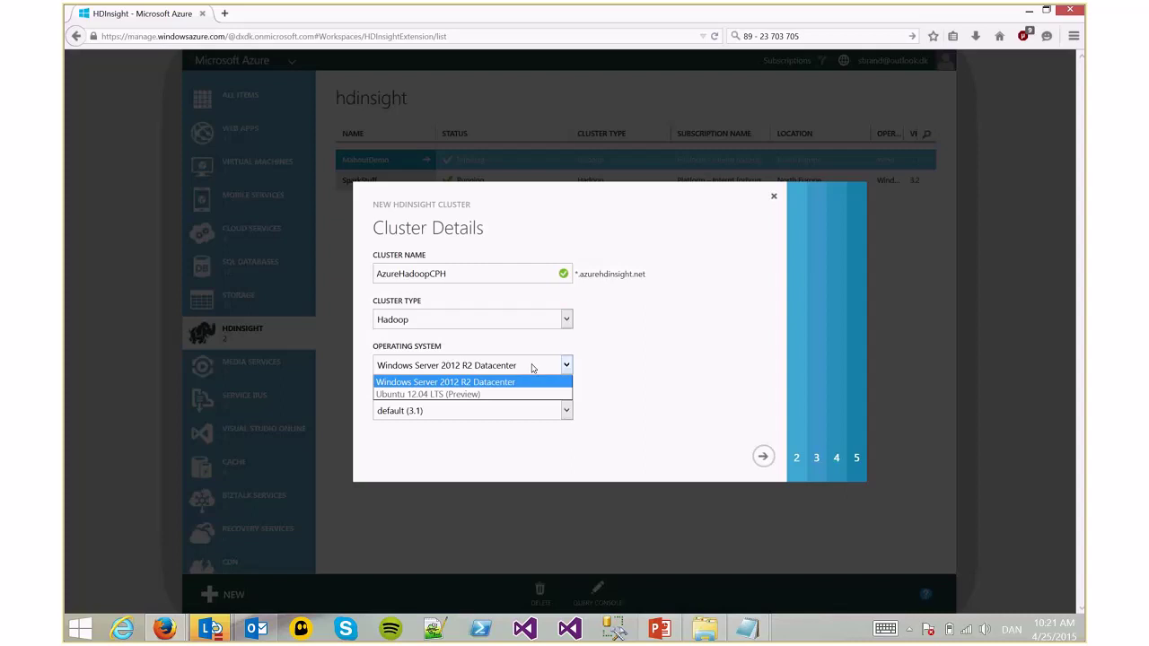
{"action": "left_click", "coordinate": [539, 381]}
{"action": "left_click", "coordinate": [498, 411]}
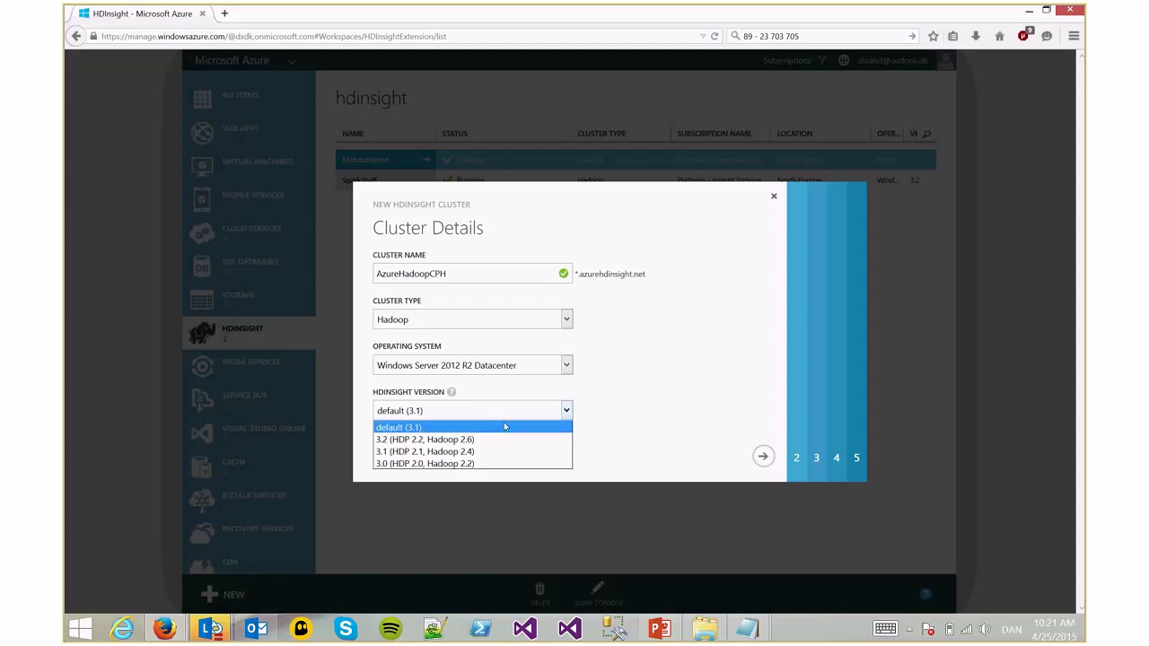
{"action": "left_click", "coordinate": [504, 427]}
{"action": "mouse_move", "coordinate": [450, 392]}
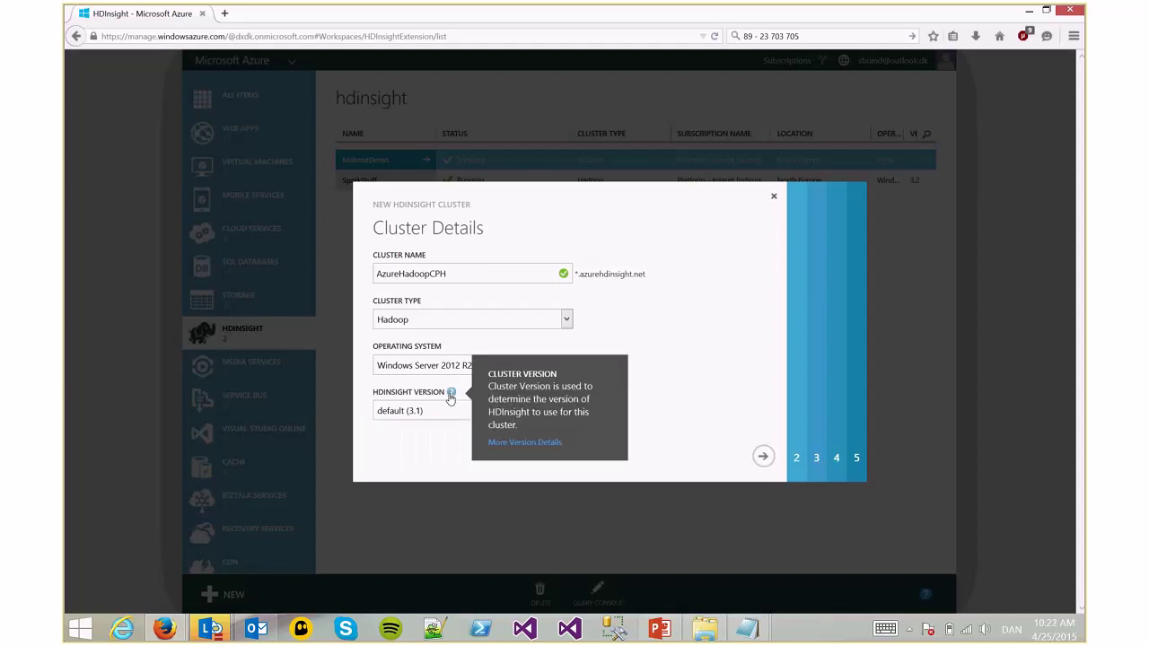
{"action": "left_click", "coordinate": [526, 443]}
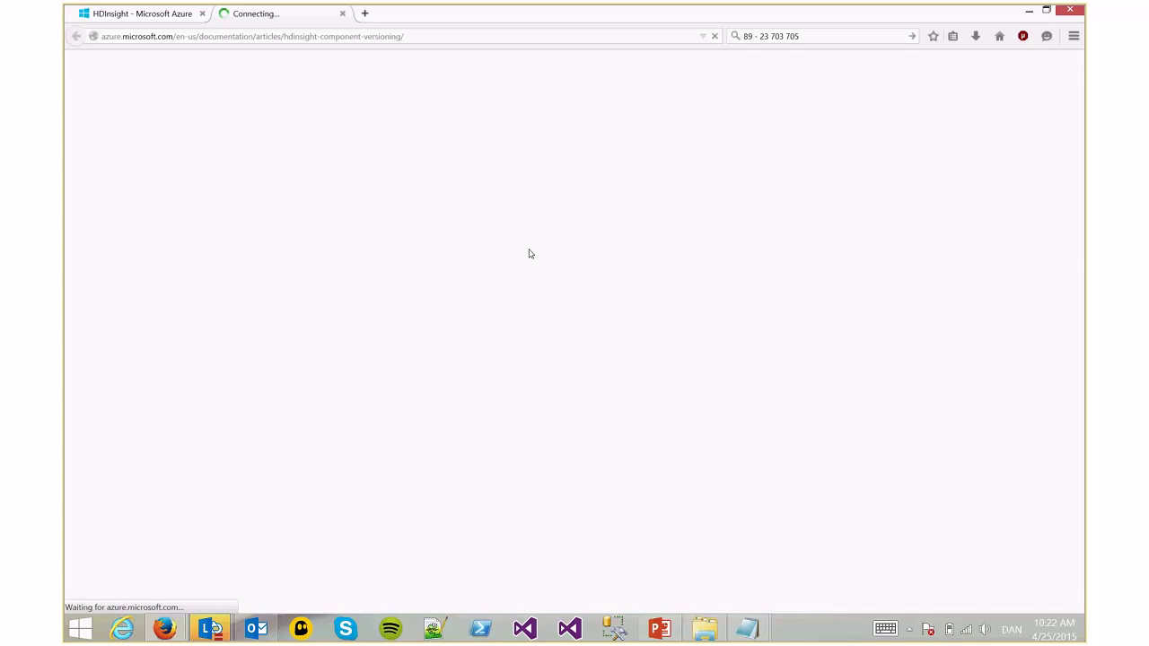
Review the component versions table, highlighting the HDInsight 3.2 heading and Hadoop rows, then return to the wizard
{"action": "scroll", "coordinate": [531, 249], "scroll_direction": "down", "scroll_amount": 4}
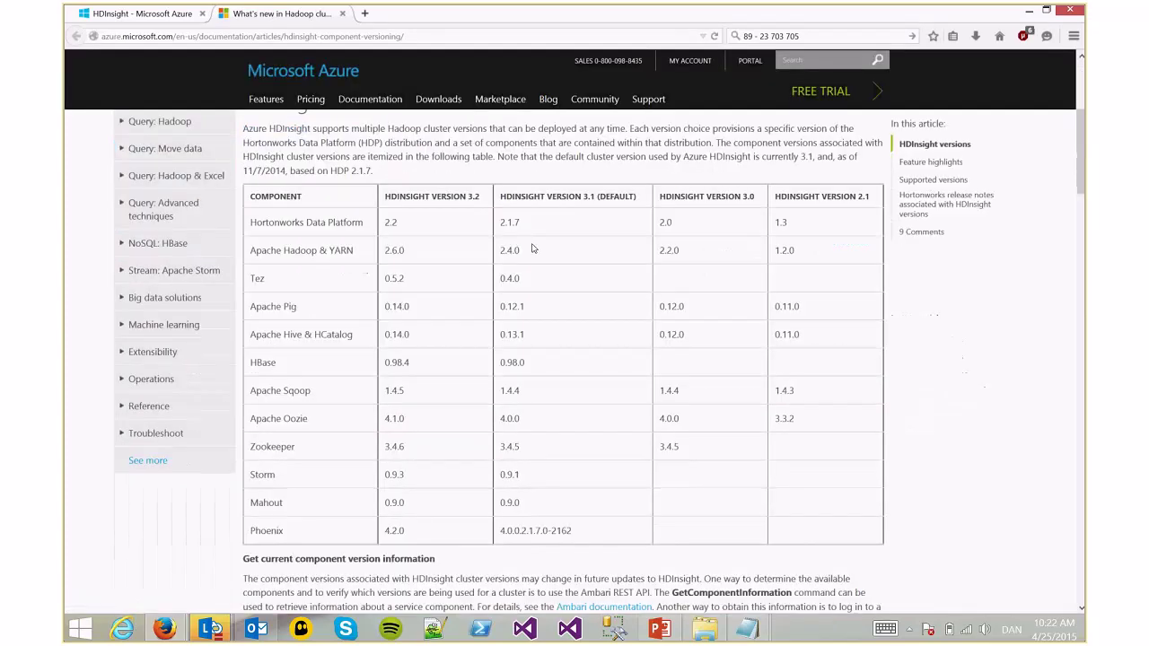
{"action": "left_click_drag", "start_coordinate": [385, 196], "coordinate": [427, 197]}
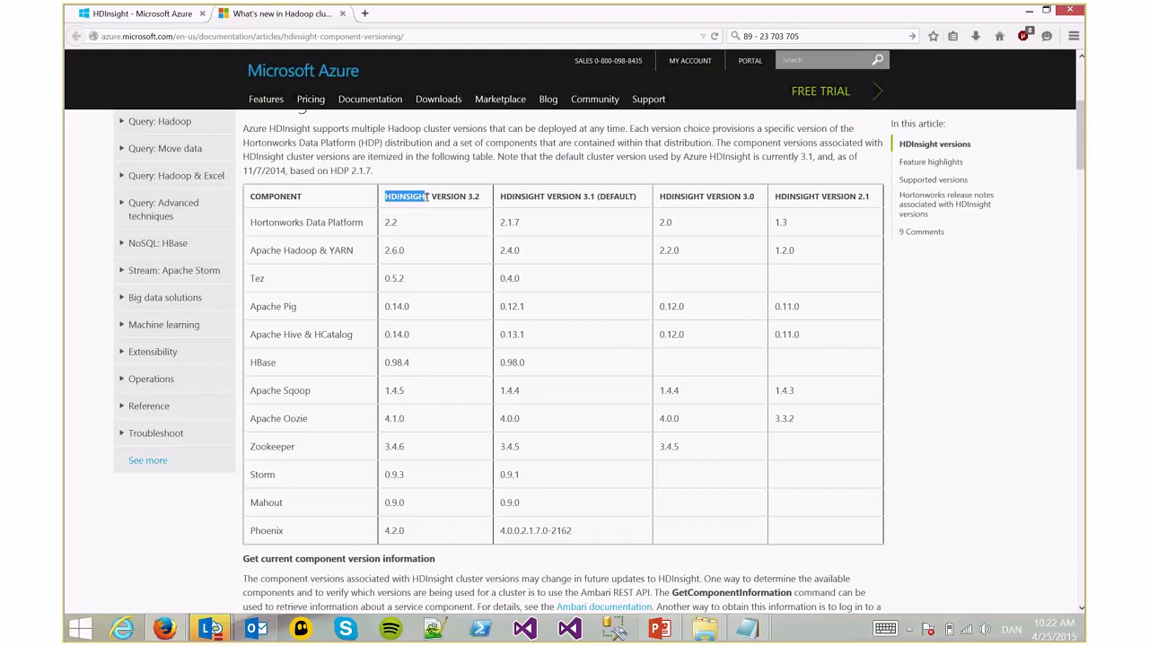
{"action": "left_click_drag", "start_coordinate": [428, 197], "coordinate": [476, 198]}
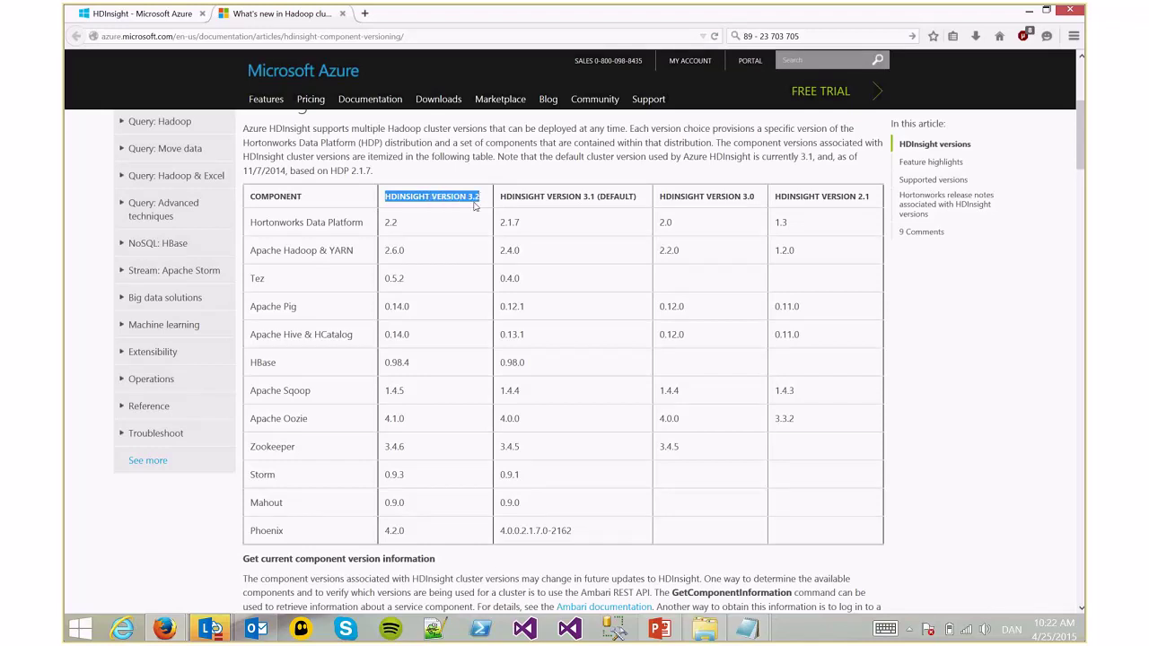
{"action": "left_click", "coordinate": [451, 222]}
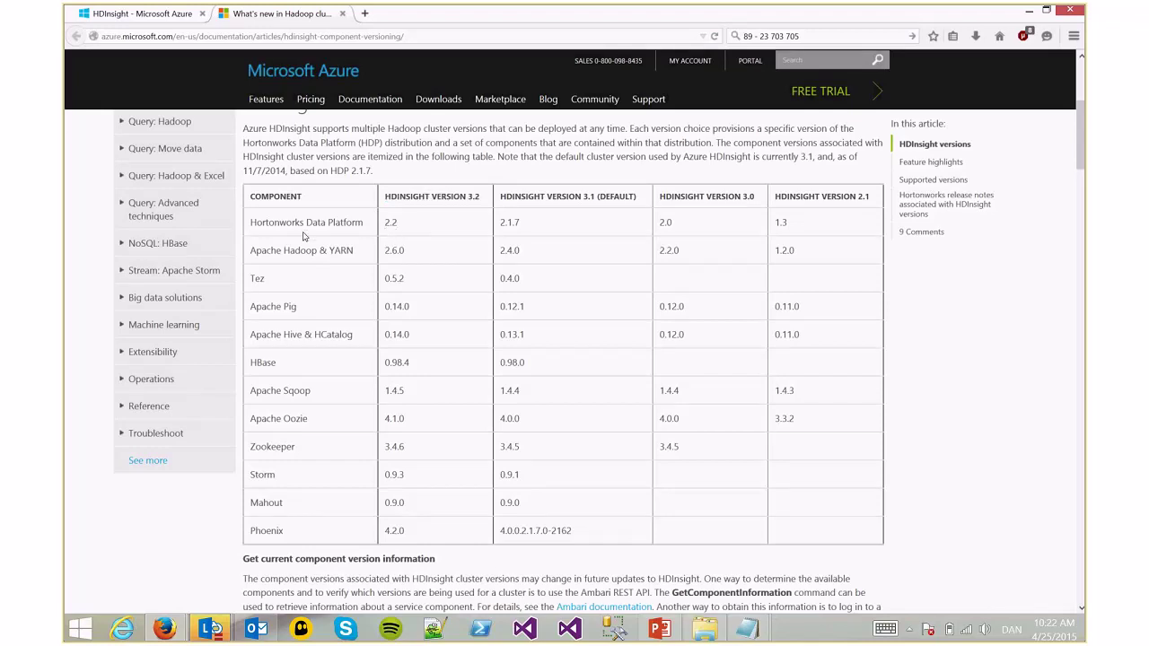
{"action": "mouse_move", "coordinate": [255, 223]}
{"action": "left_mouse_down"}
{"action": "mouse_move", "coordinate": [374, 227]}
{"action": "mouse_move", "coordinate": [258, 234]}
{"action": "left_mouse_up"}
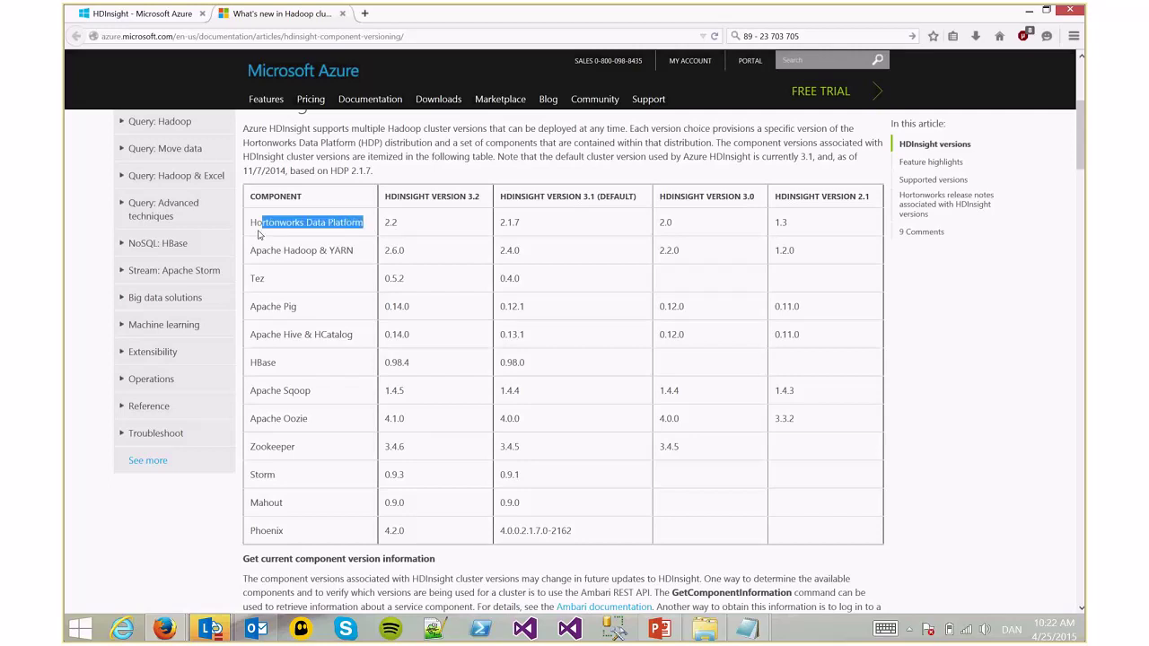
{"action": "double_click", "coordinate": [301, 250]}
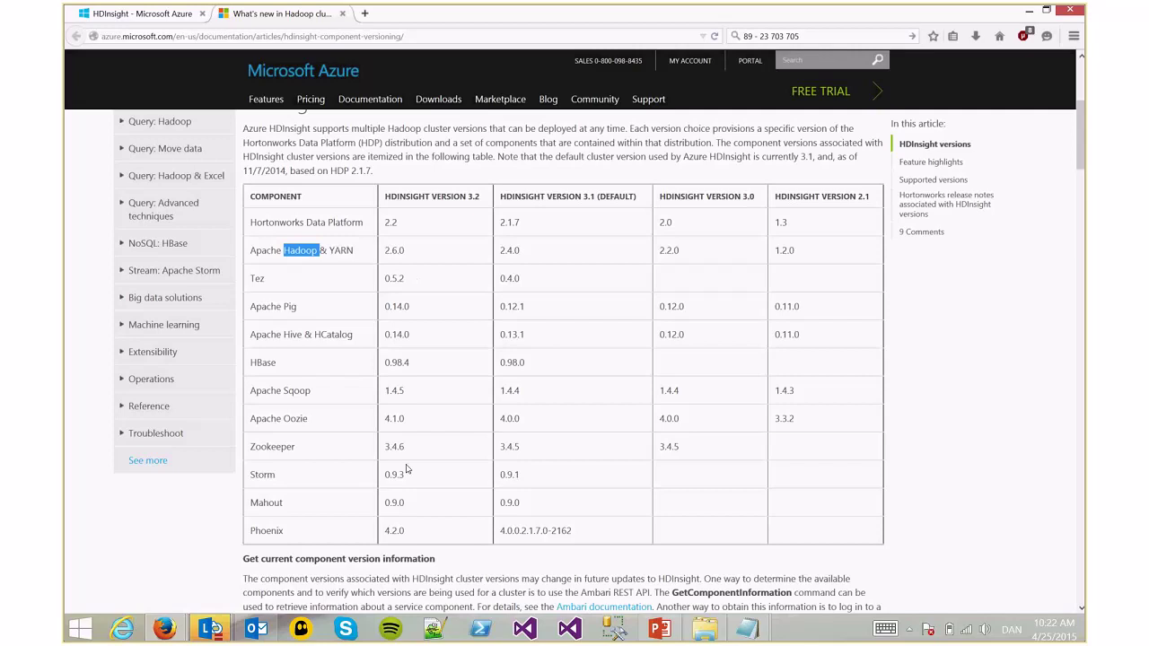
{"action": "left_click", "coordinate": [166, 14]}
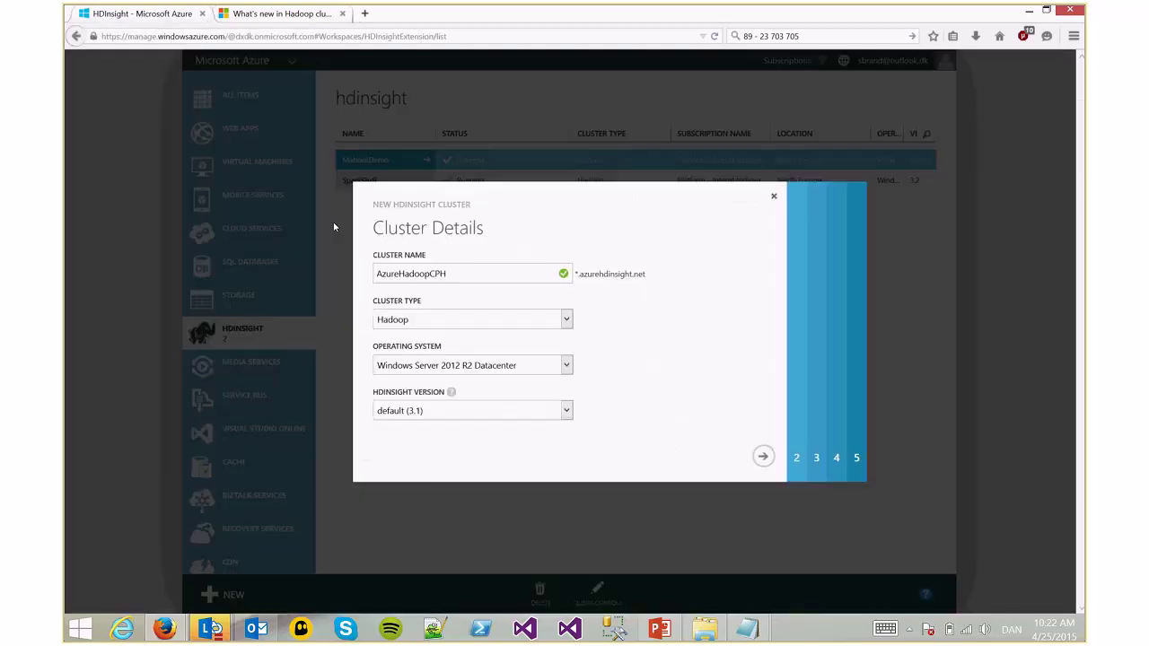
Advance to Configure Cluster and highlight the 4 data nodes value
{"action": "left_click", "coordinate": [770, 460]}
{"action": "left_click_drag", "start_coordinate": [425, 272], "coordinate": [318, 289]}
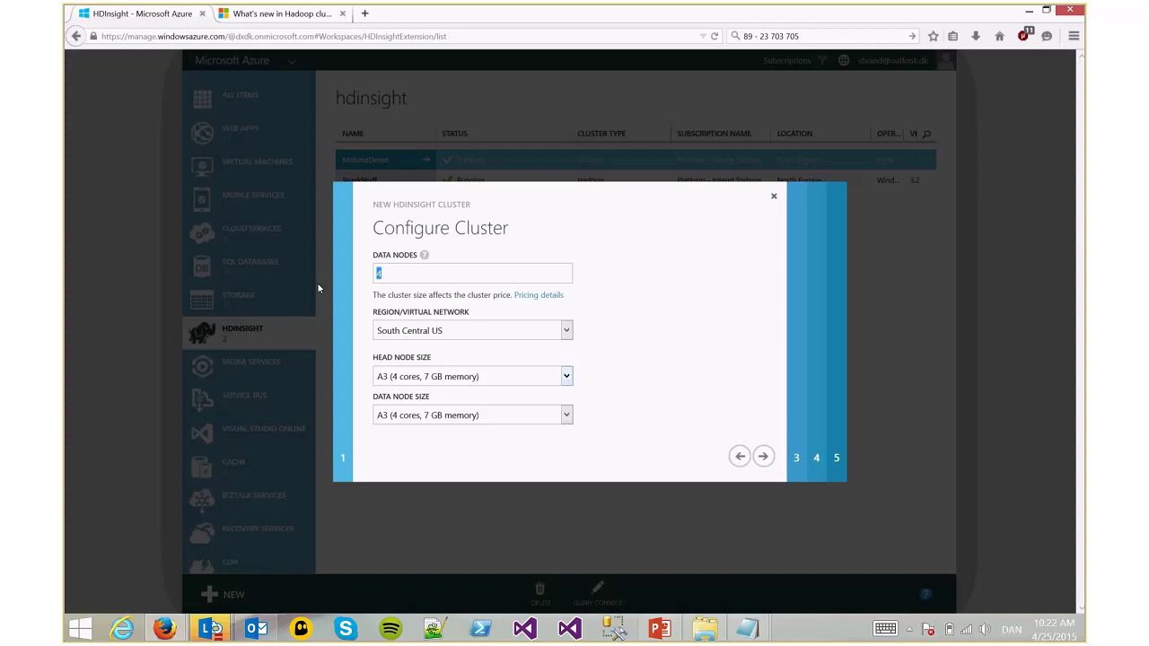
Keep A3 as the head node size and advance to Configure Cluster User
{"action": "left_click", "coordinate": [467, 383]}
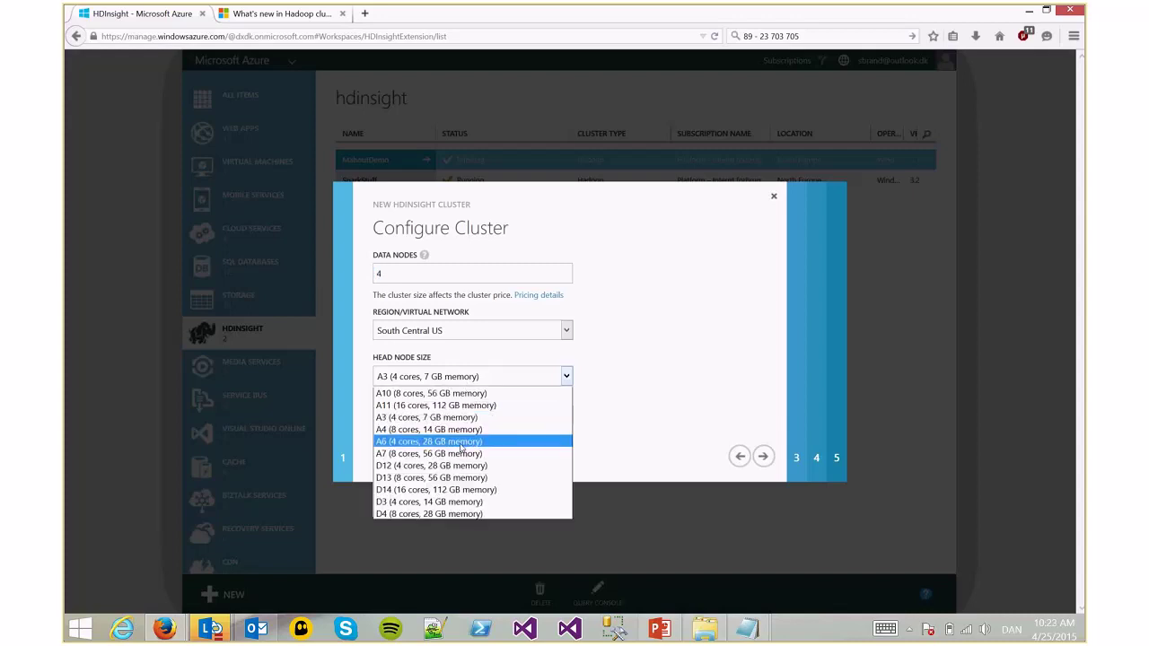
{"action": "left_click", "coordinate": [671, 403]}
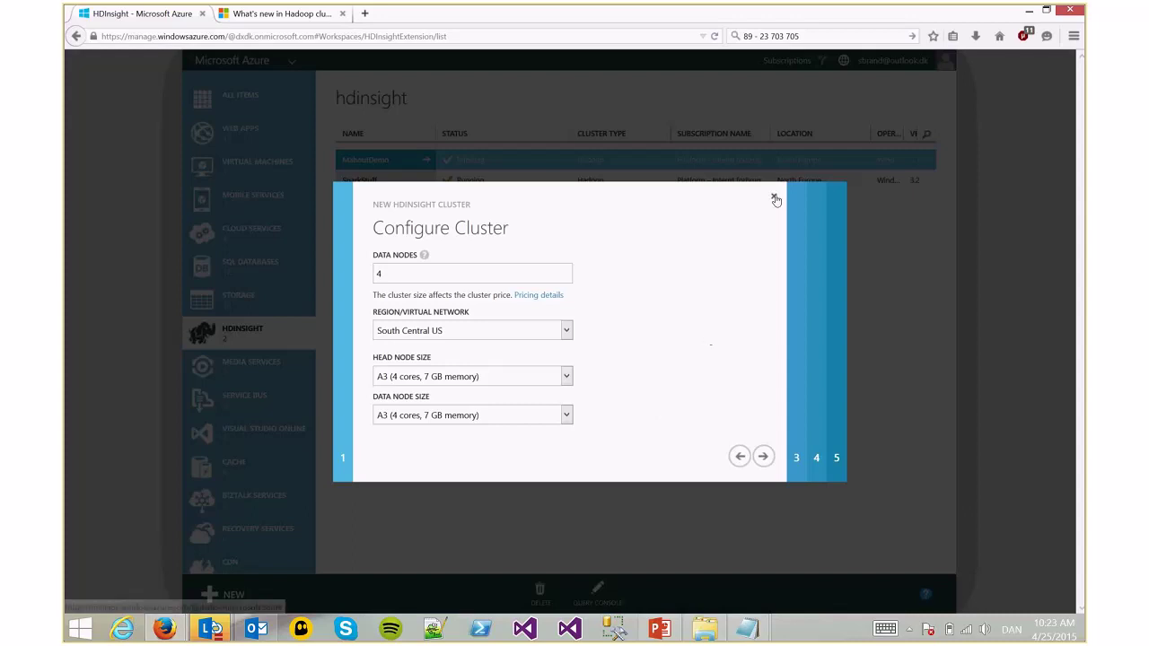
{"action": "left_click", "coordinate": [765, 458]}
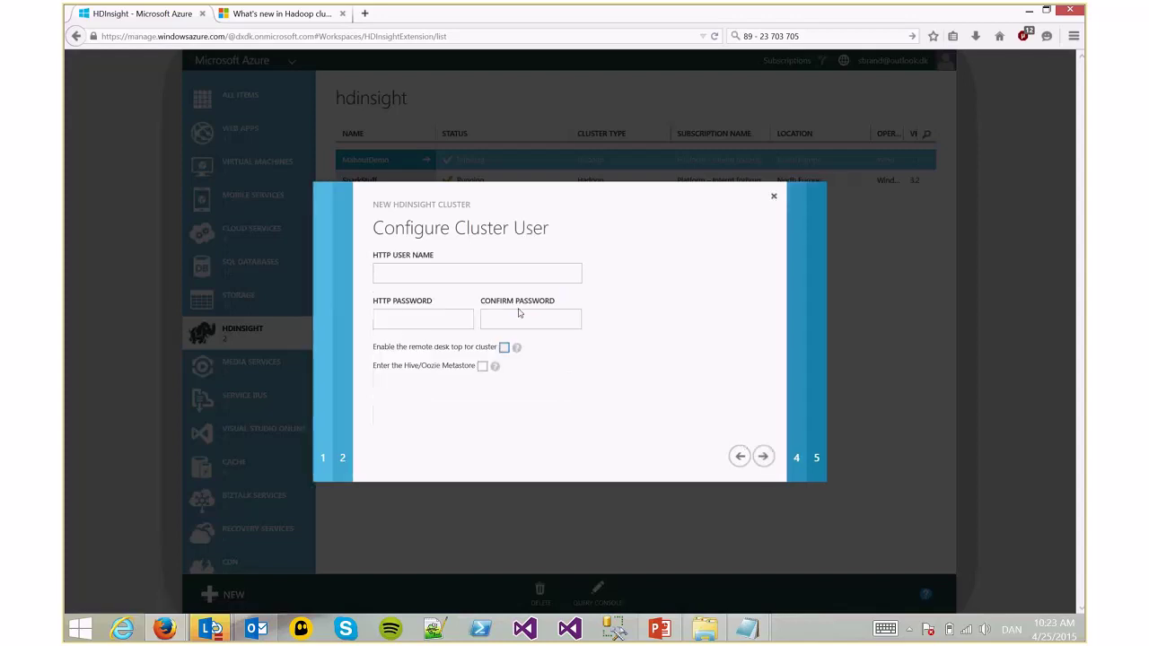
{"action": "left_click", "coordinate": [501, 351]}
Cancel the new-cluster wizard and start enabling remote desktop in MahoutDemo's configuration
{"action": "left_click", "coordinate": [772, 199]}
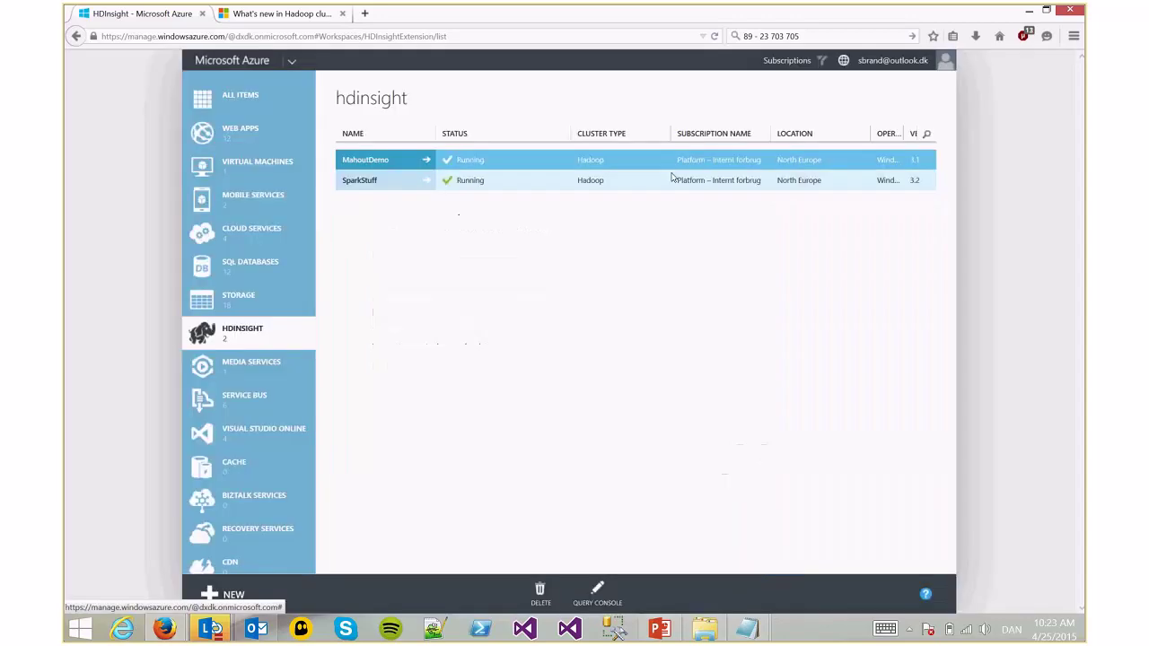
{"action": "left_click", "coordinate": [372, 163]}
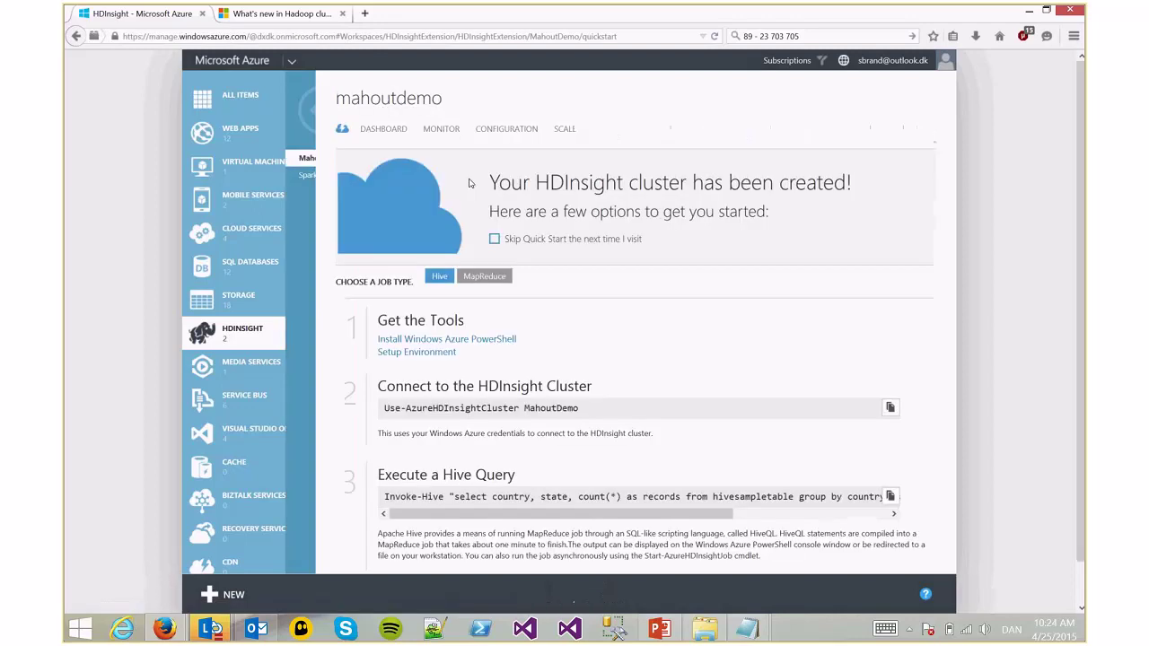
{"action": "left_click", "coordinate": [506, 128]}
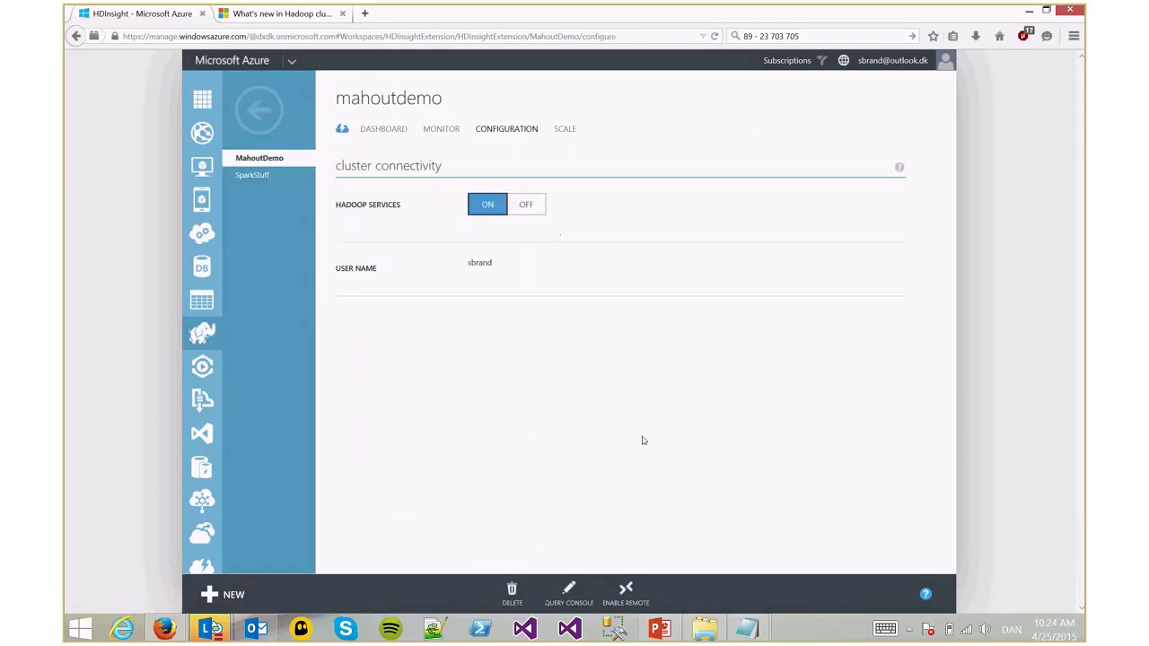
{"action": "left_click", "coordinate": [624, 592]}
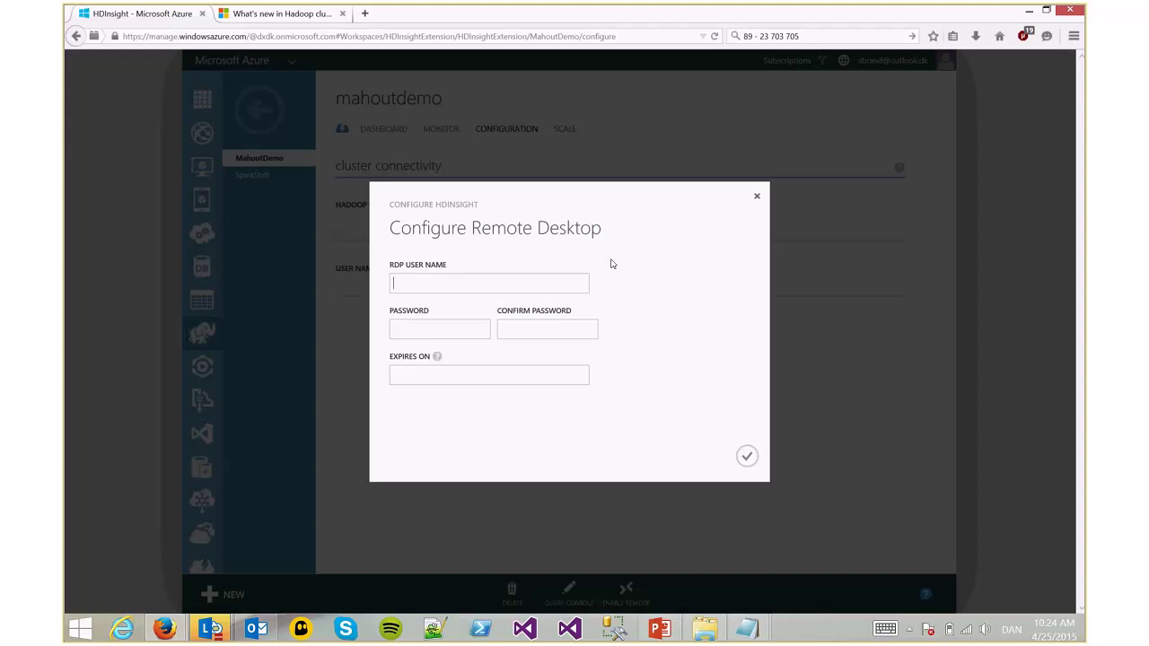
Enter the remote user name and password, set expiry 2015-04-26, confirm, then open SparkStuff's configuration
{"action": "type", "text": "sbrandadmin"}
{"action": "key", "text": "Tab"}
{"action": "type", "text": "*****"}
{"action": "key", "text": "BackSpace"}
{"action": "key", "text": "BackSpace"}
{"action": "key", "text": "BackSpace"}
{"action": "key", "text": "BackSpace"}
{"action": "type", "text": "*********"}
{"action": "key", "text": "Tab"}
{"action": "type", "text": "*"}
{"action": "left_click", "coordinate": [460, 330]}
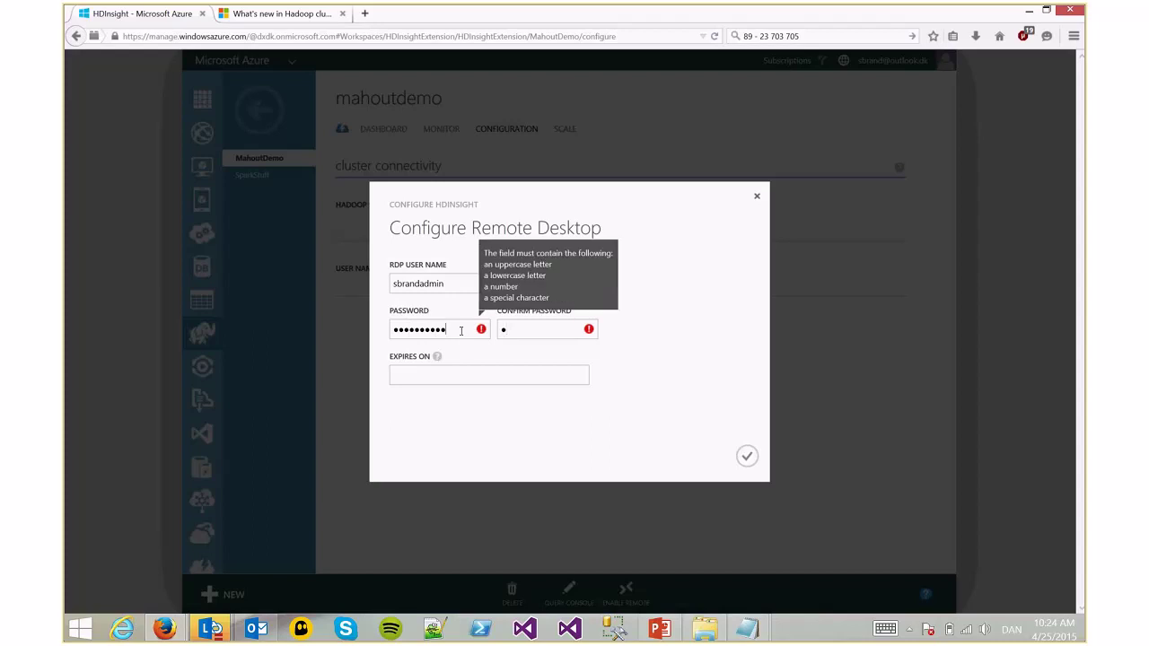
{"action": "type", "text": "*"}
{"action": "key", "text": "Tab"}
{"action": "type", "text": "***********"}
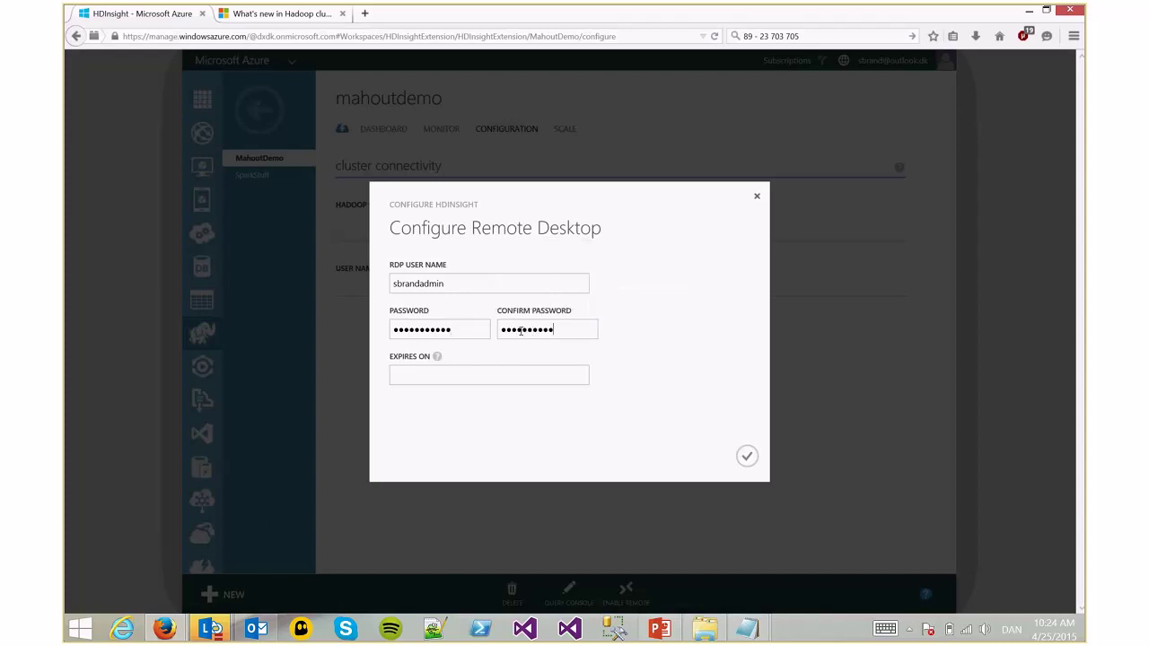
{"action": "left_click", "coordinate": [514, 378]}
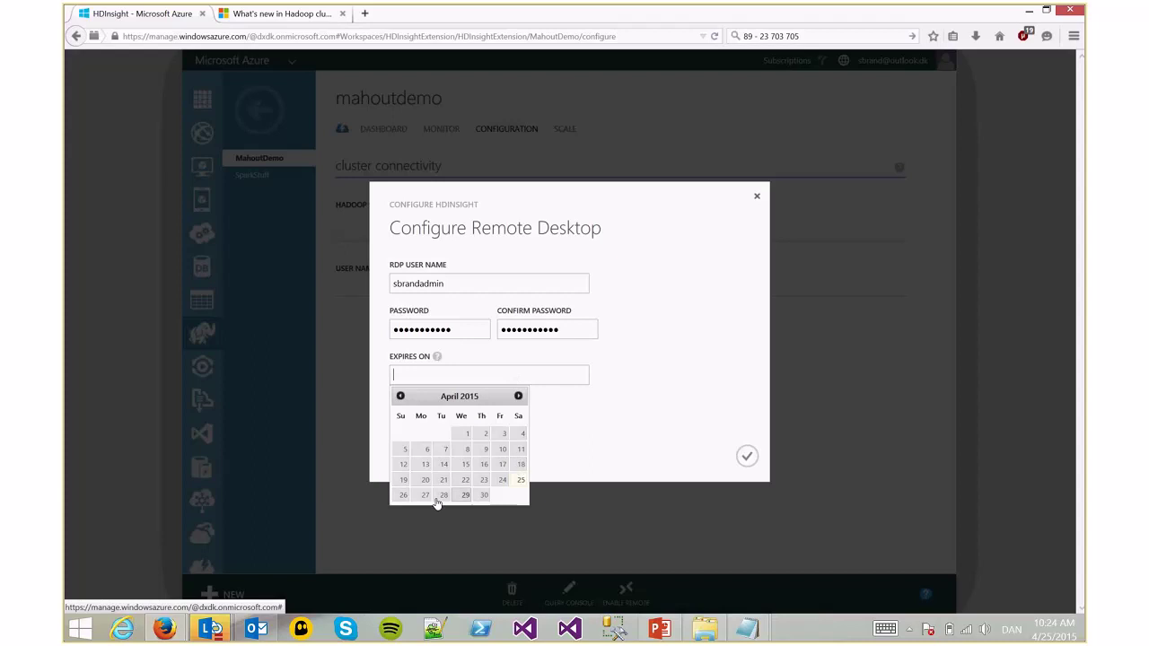
{"action": "left_click", "coordinate": [400, 499]}
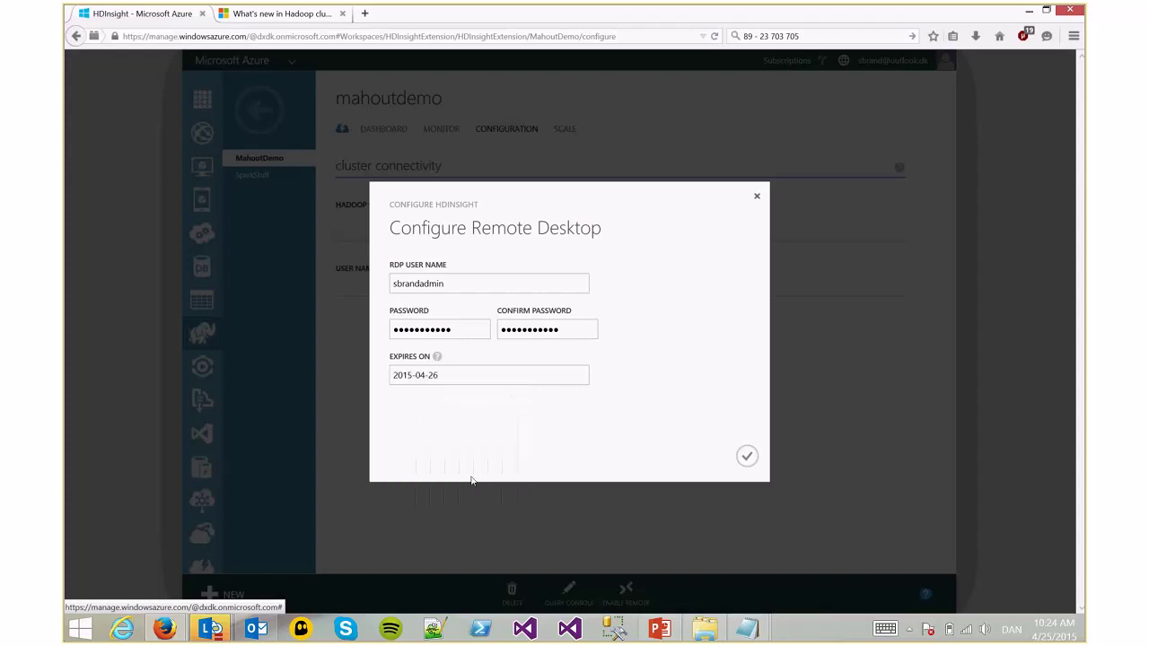
{"action": "left_click", "coordinate": [744, 460]}
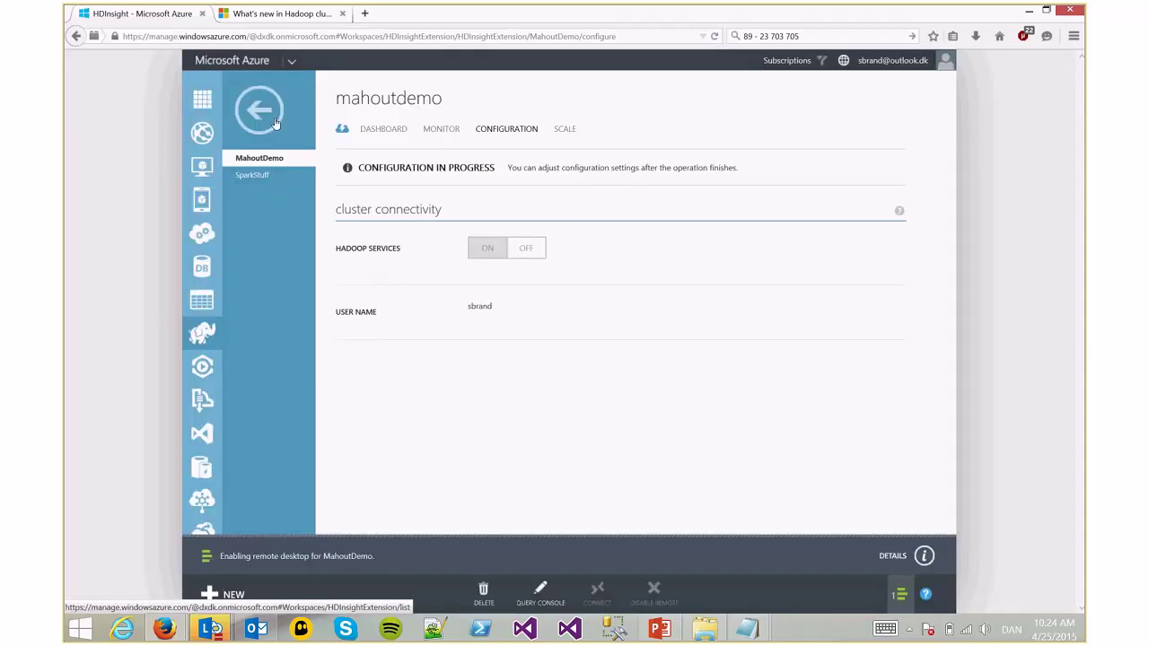
{"action": "left_click", "coordinate": [257, 174]}
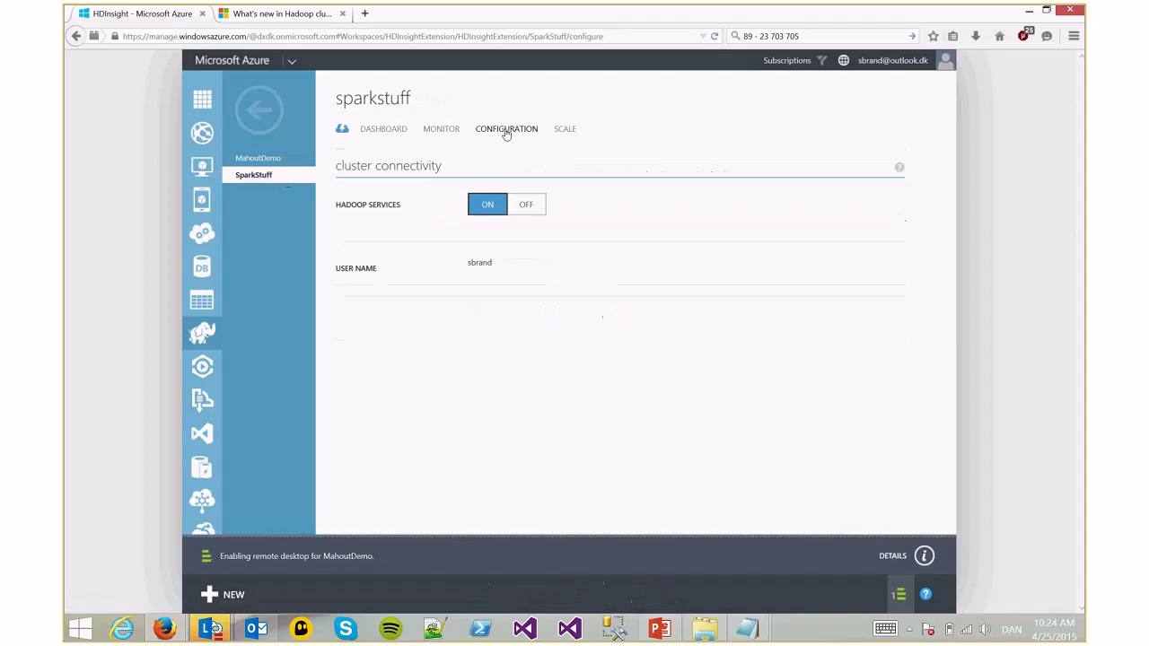
Enable remote desktop on SparkStuff with an RDP user, password and 2015-04-26 expiry, then reselect MahoutDemo
{"action": "left_click", "coordinate": [625, 593]}
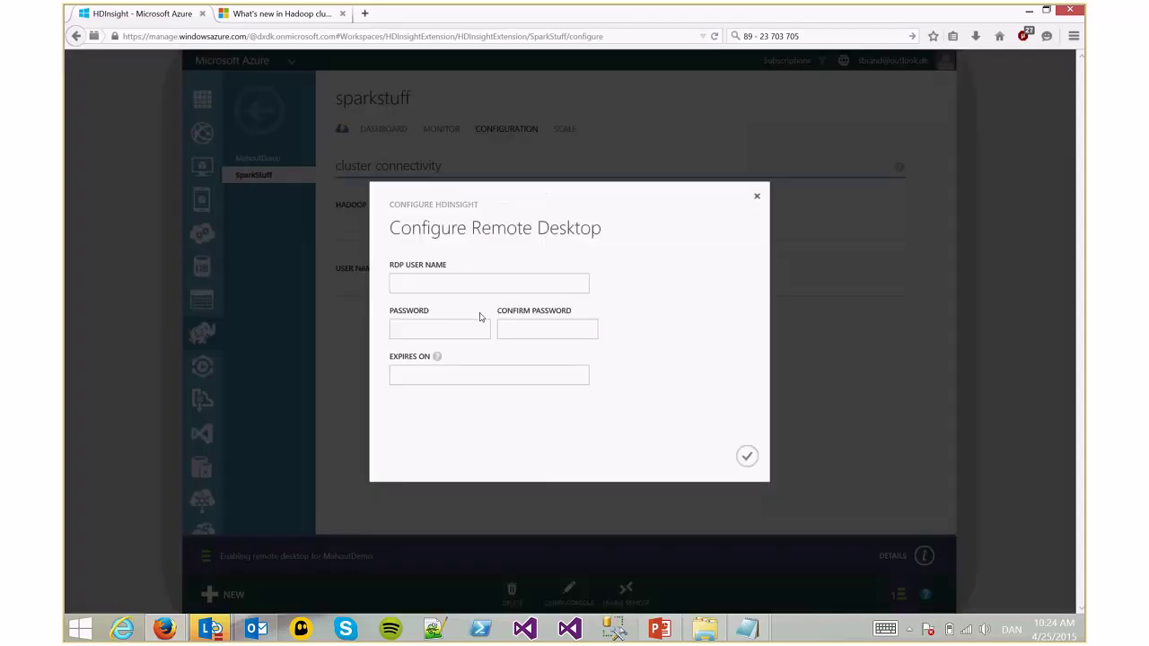
{"action": "type", "text": "sbrandadmin"}
{"action": "key", "text": "Tab"}
{"action": "type", "text": "••••••••••••••••••••••"}
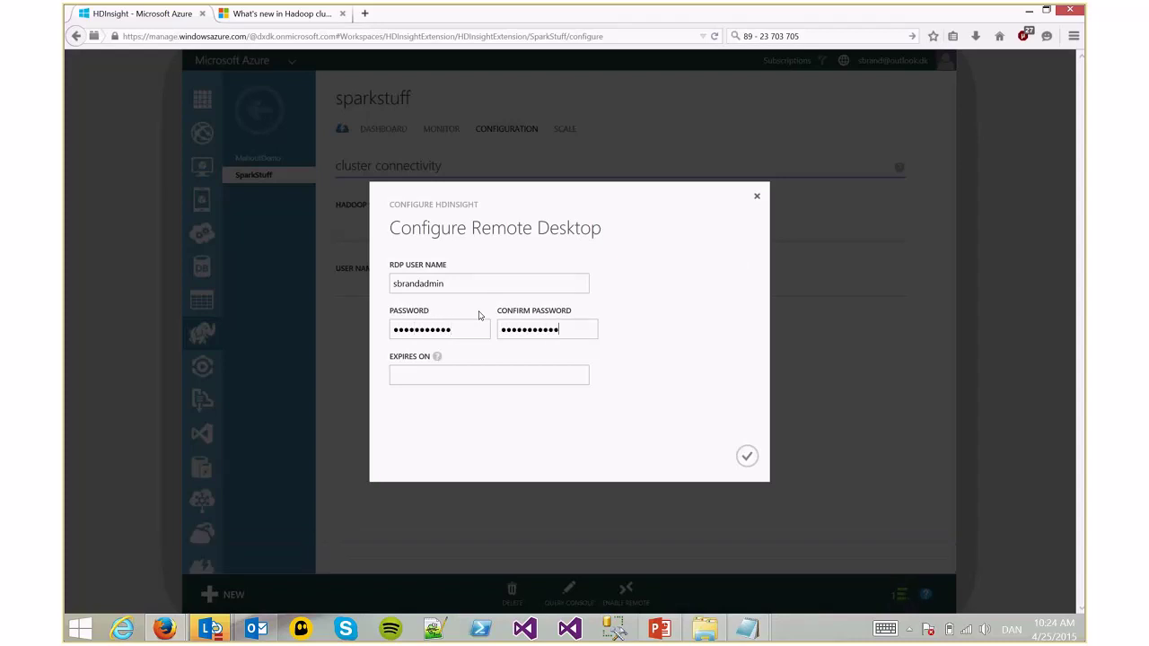
{"action": "left_click", "coordinate": [463, 382]}
{"action": "key", "text": "Return"}
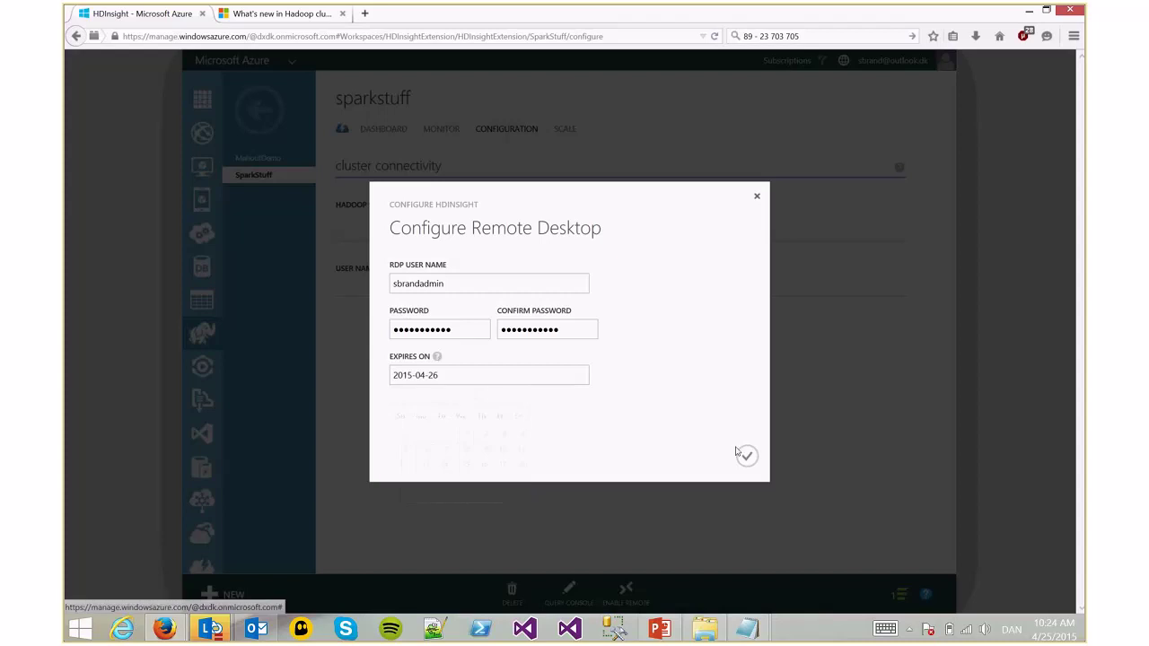
{"action": "left_click", "coordinate": [744, 455]}
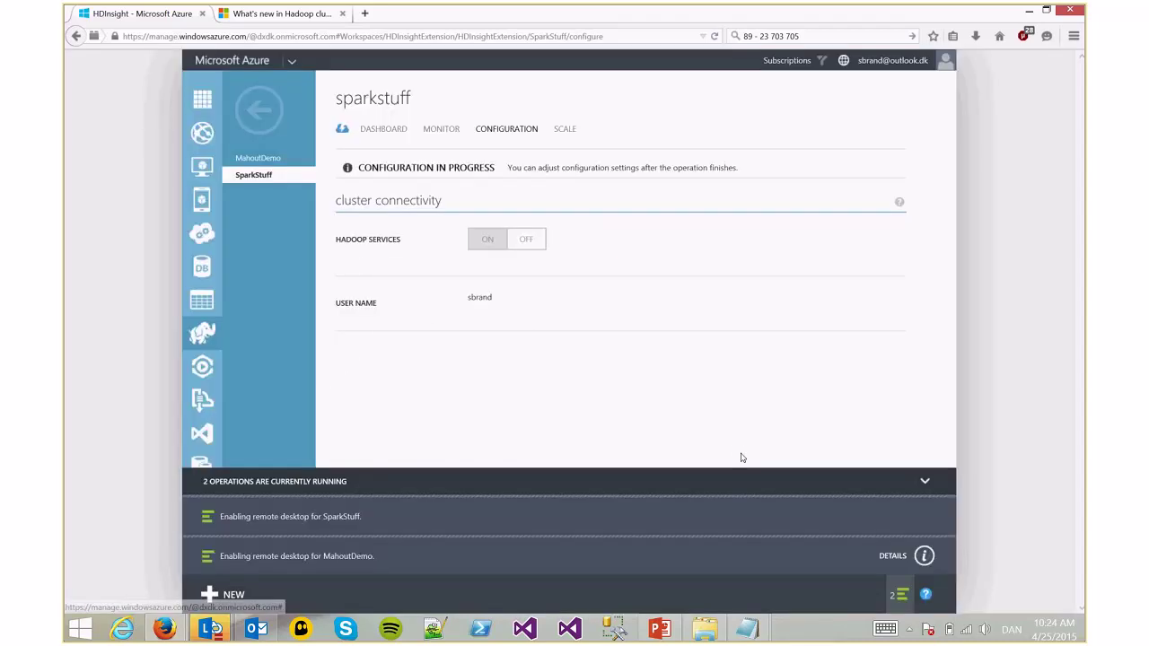
{"action": "left_click", "coordinate": [253, 163]}
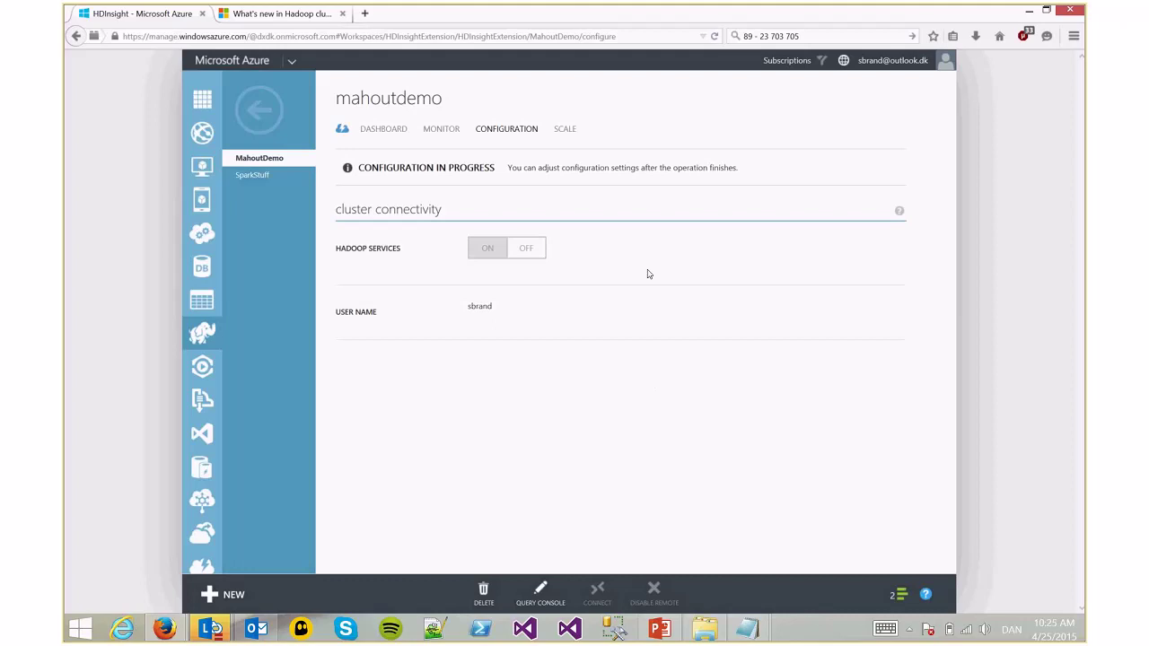
{"action": "left_click", "coordinate": [382, 129]}
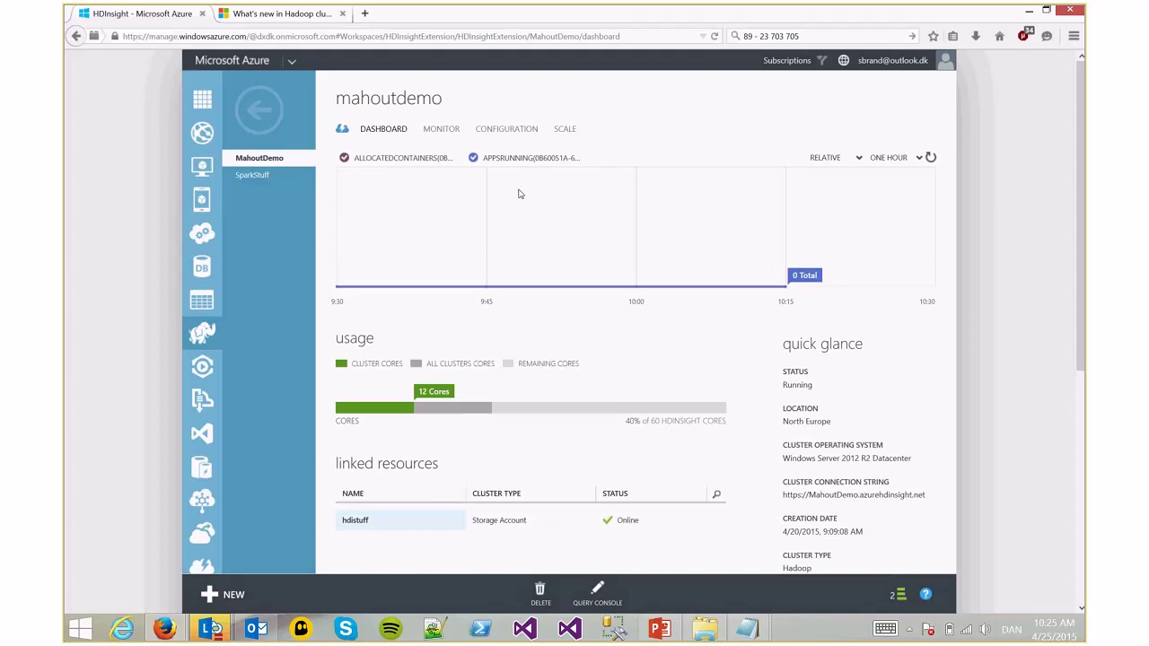
{"action": "left_click", "coordinate": [506, 130]}
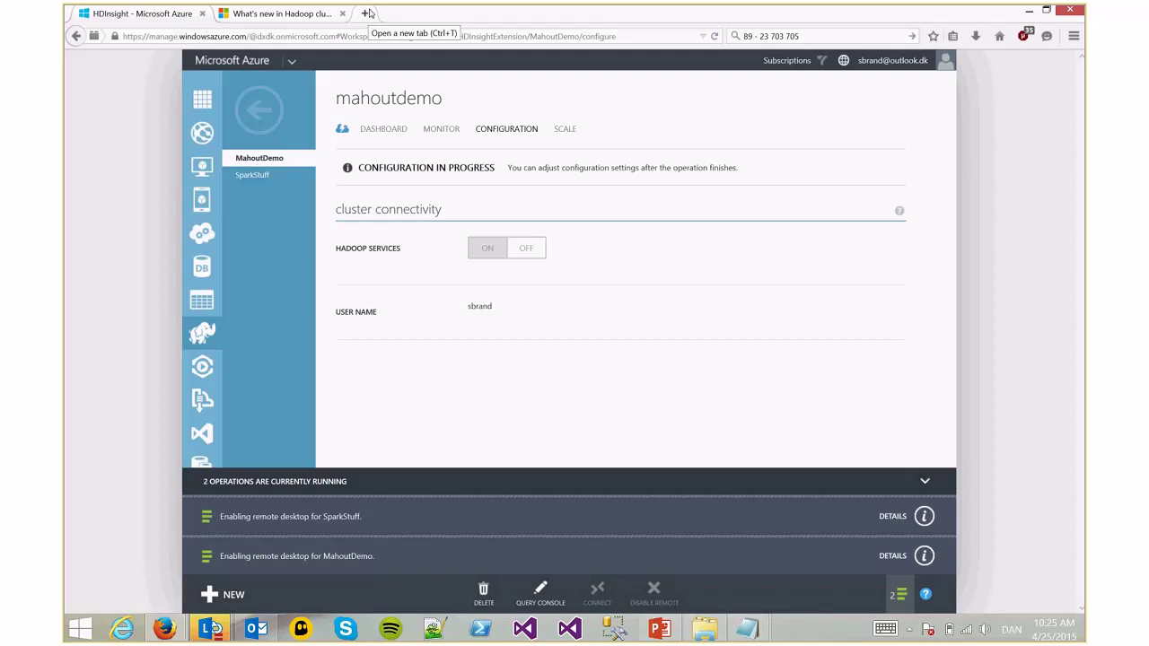
Open the new Azure Preview Portal in a new tab and browse its resource type list
{"action": "left_click", "coordinate": [367, 13]}
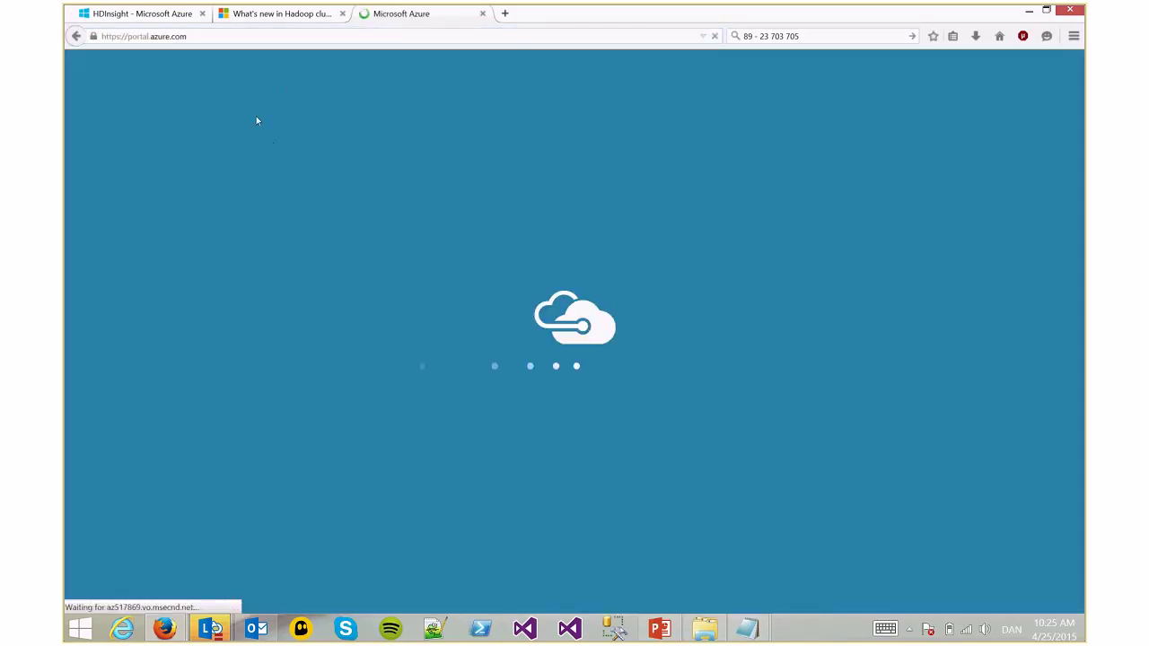
{"action": "left_click", "coordinate": [176, 18]}
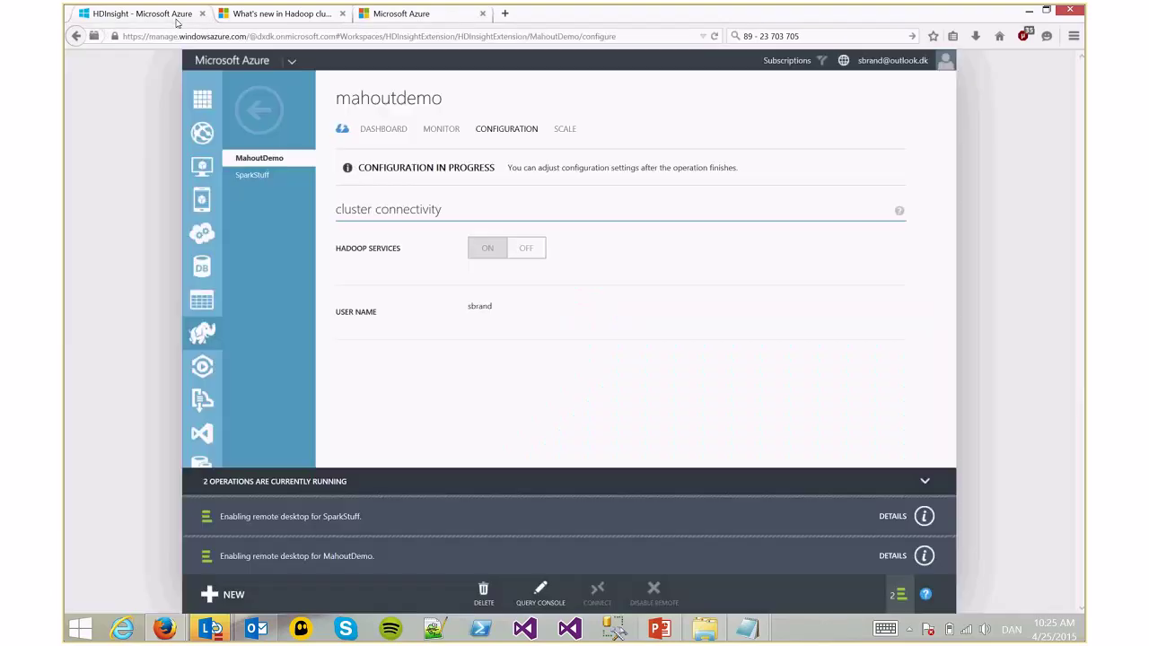
{"action": "left_click", "coordinate": [386, 18]}
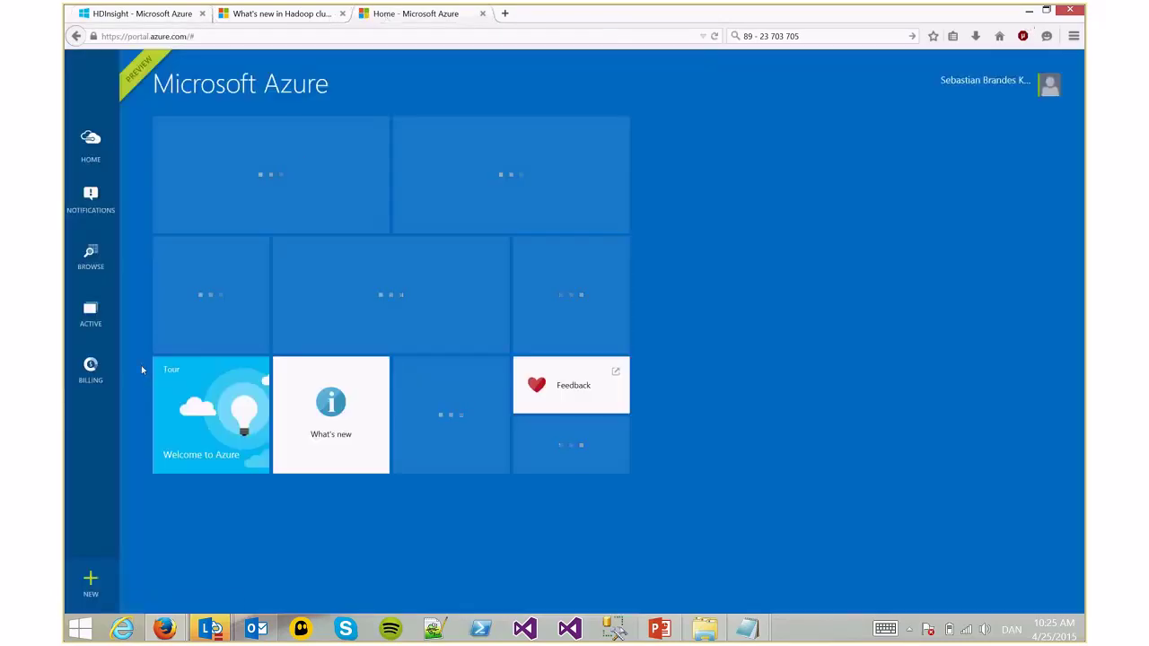
{"action": "left_click", "coordinate": [109, 262]}
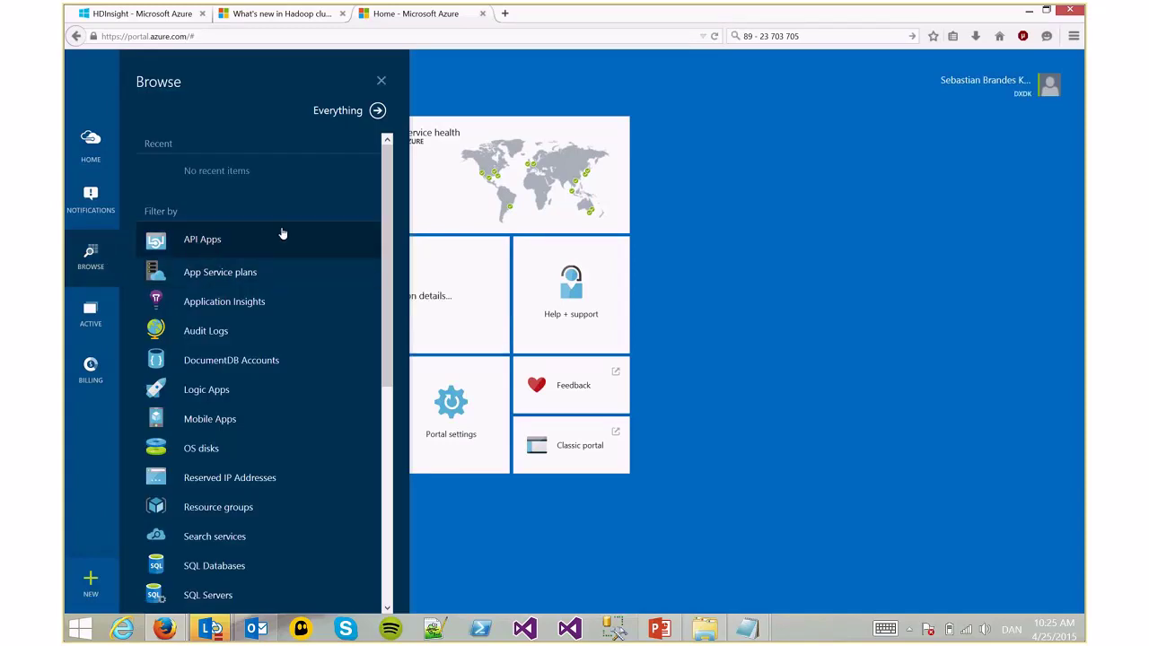
{"action": "scroll", "coordinate": [290, 339], "scroll_direction": "down", "scroll_amount": 3}
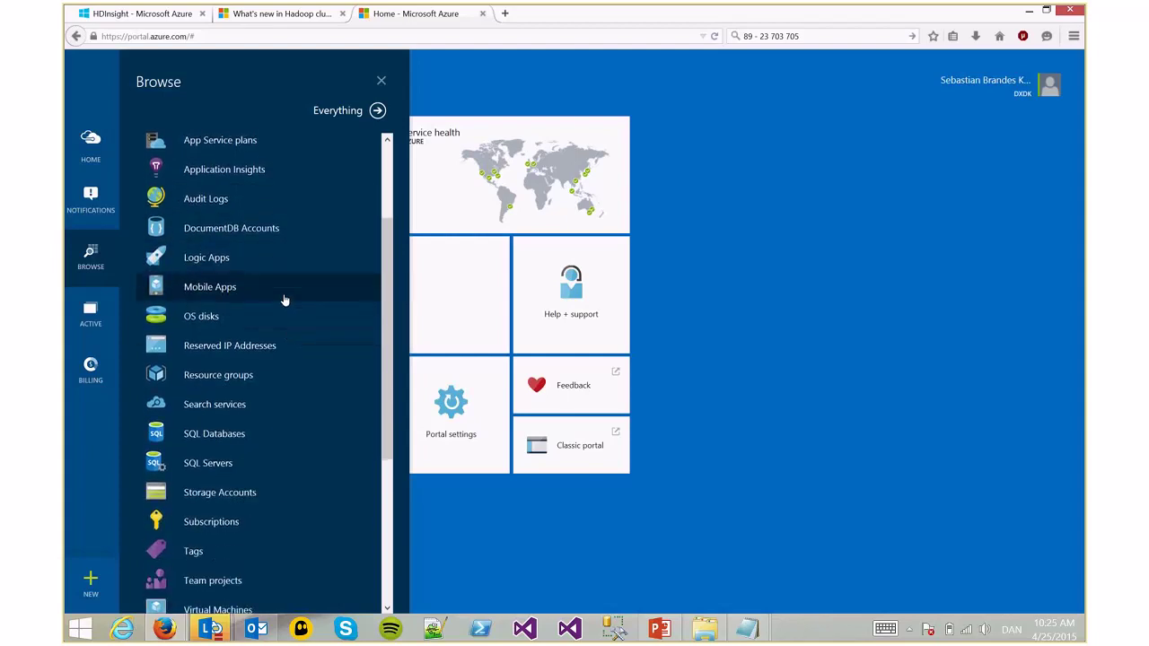
{"action": "scroll", "coordinate": [284, 300], "scroll_direction": "down", "scroll_amount": 5}
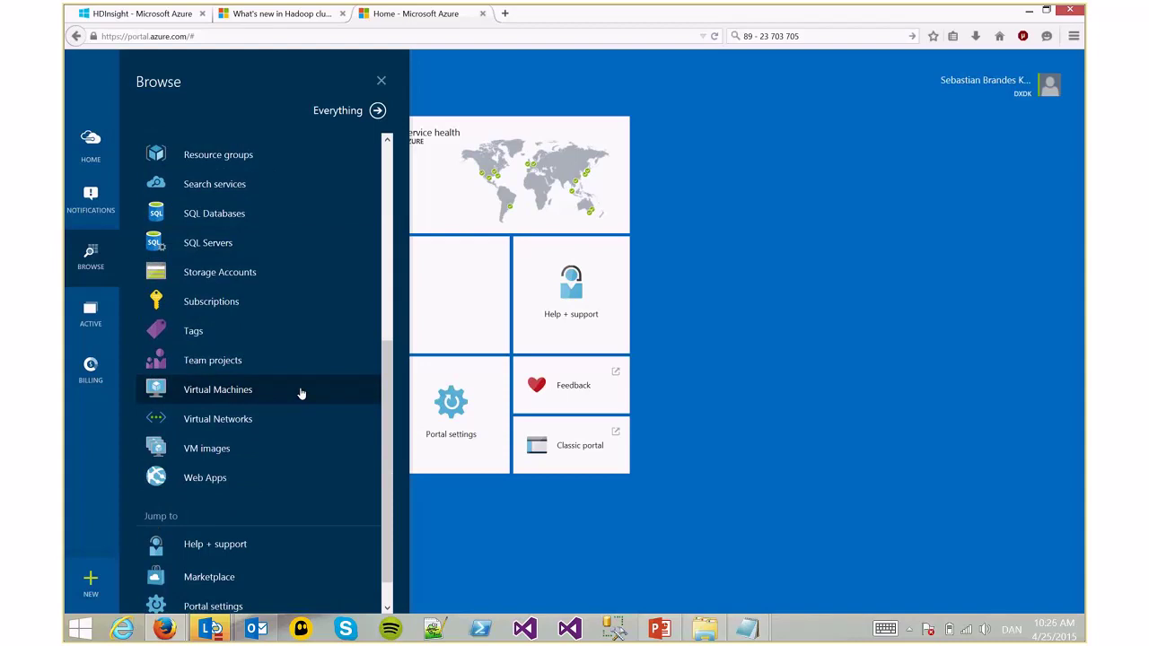
{"action": "scroll", "coordinate": [301, 386], "scroll_direction": "up", "scroll_amount": 4}
{"action": "scroll", "coordinate": [302, 377], "scroll_direction": "up", "scroll_amount": 1}
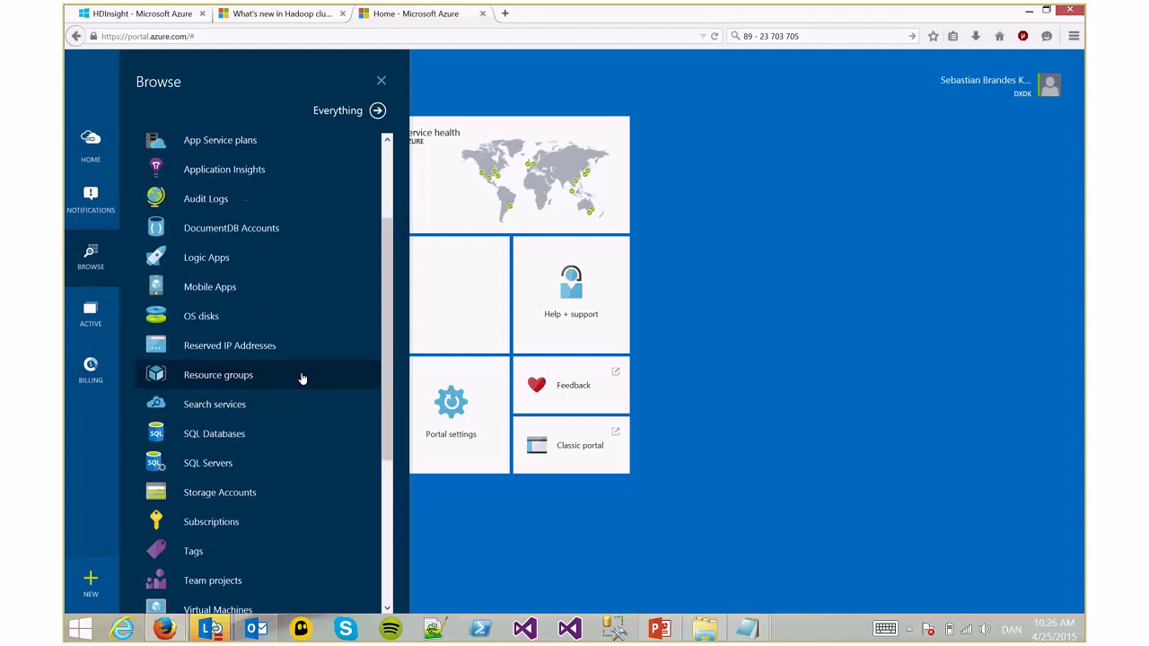
{"action": "scroll", "coordinate": [302, 376], "scroll_direction": "up", "scroll_amount": 2}
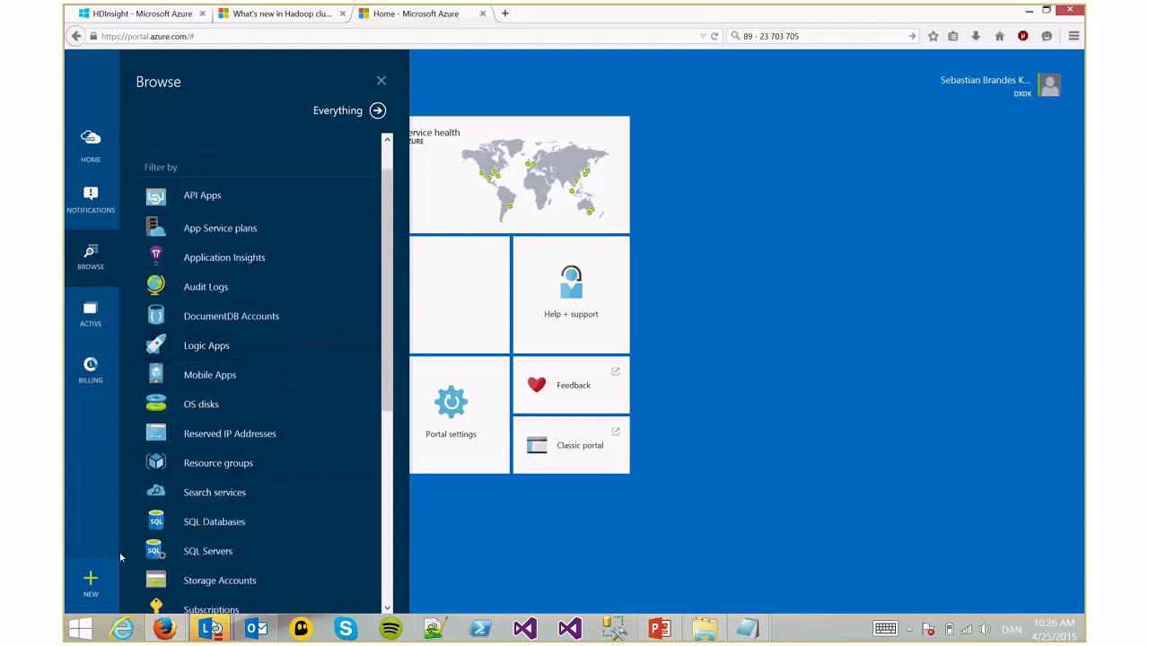
Choose New > Data Analytics > HDInsight to reach its Coming soon blade
{"action": "left_click", "coordinate": [90, 585]}
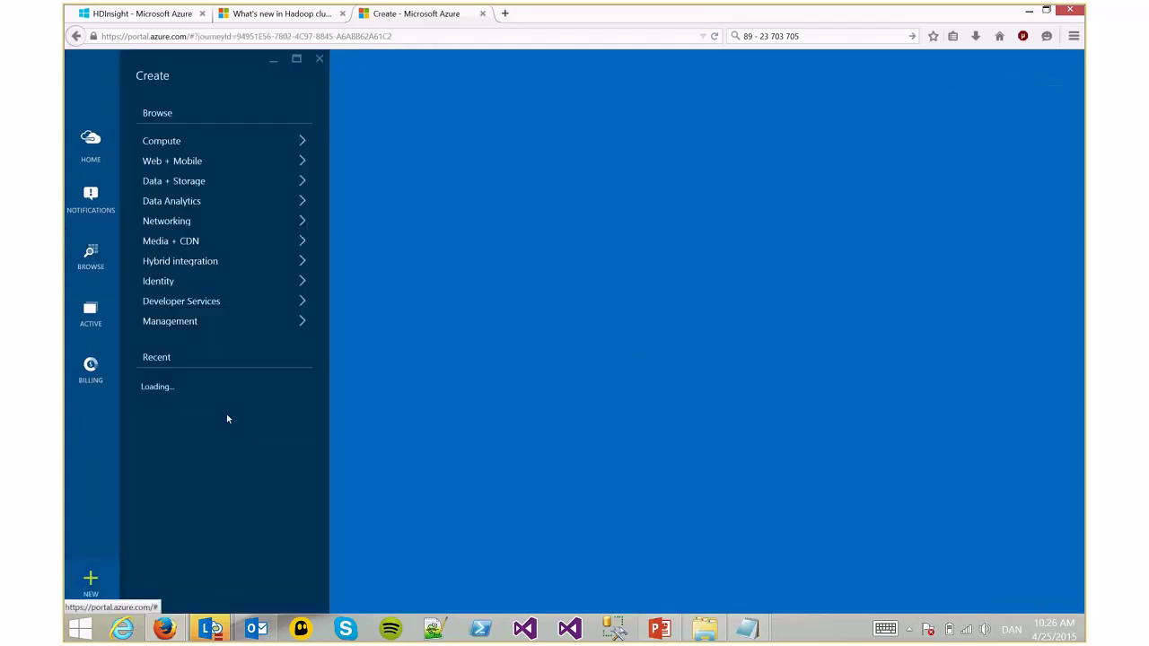
{"action": "left_click", "coordinate": [210, 142]}
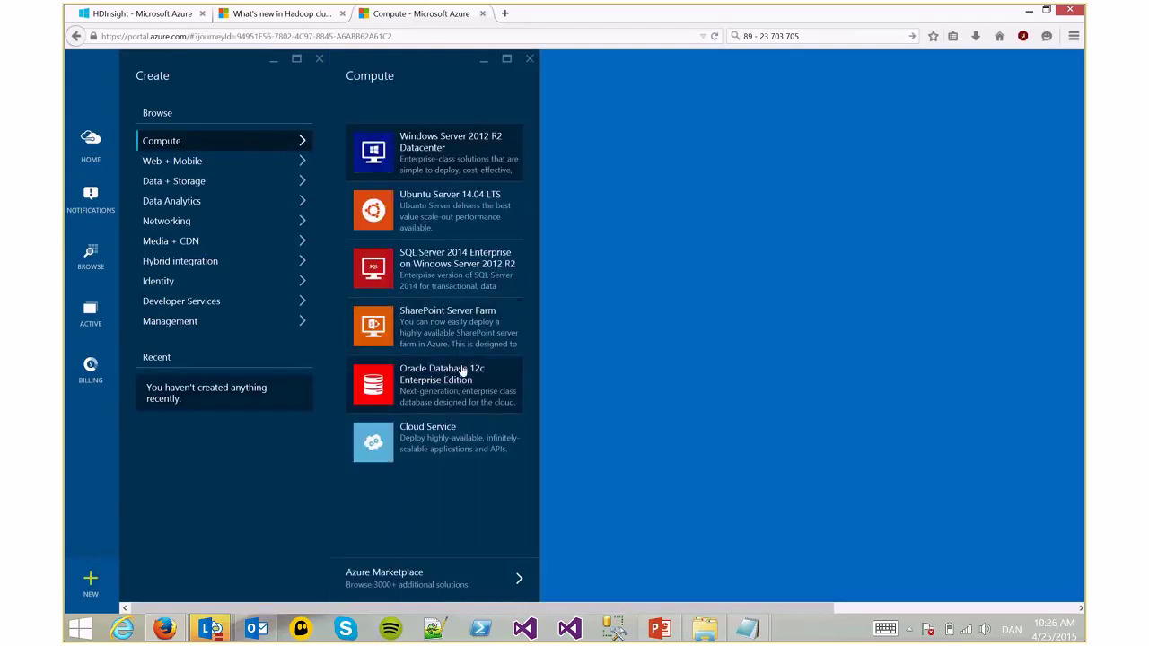
{"action": "left_click", "coordinate": [217, 204]}
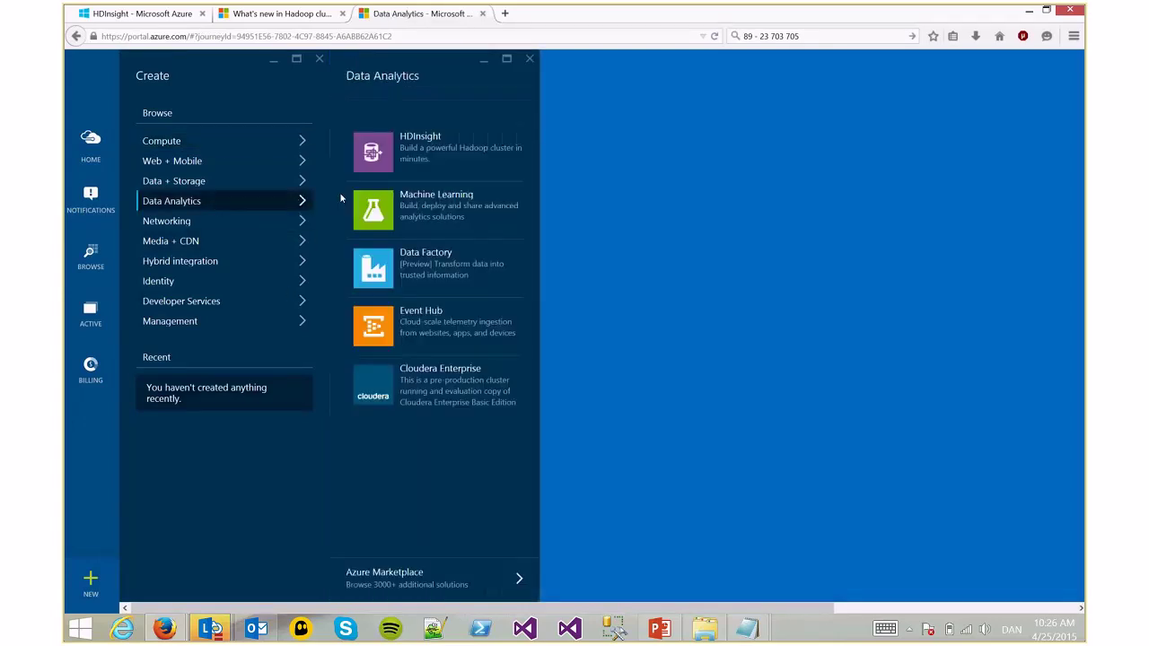
{"action": "left_click", "coordinate": [466, 168]}
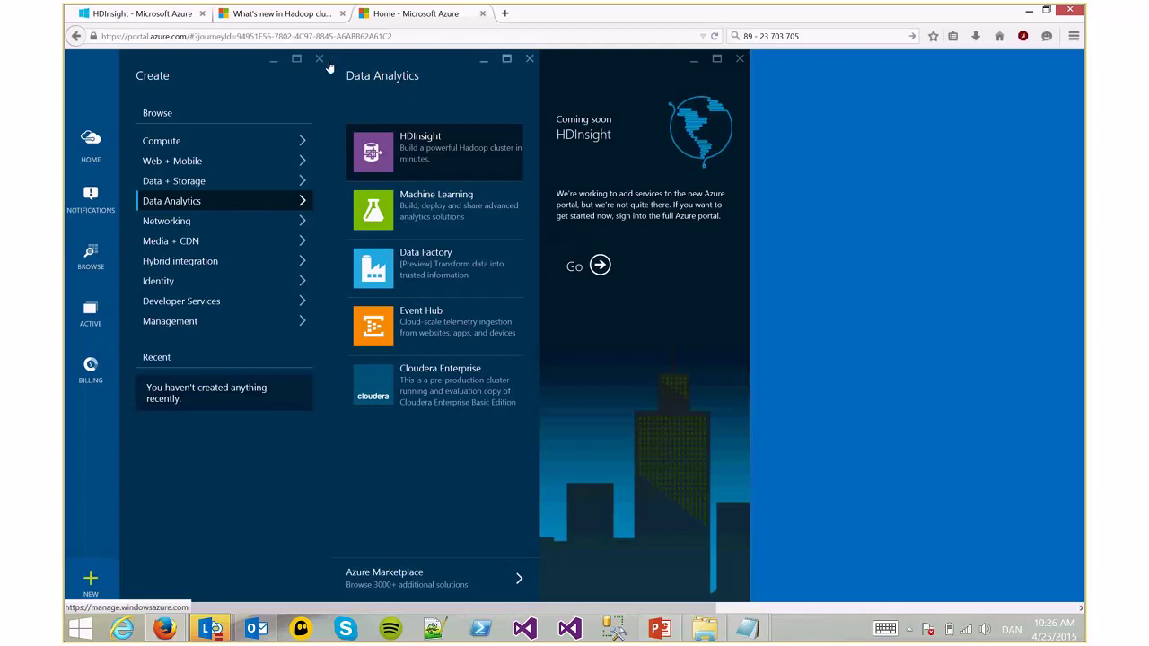
Show mahoutdemo's dashboard and highlight its A3 data node (4 cores, 7 GB) and head node count
{"action": "left_click", "coordinate": [183, 25]}
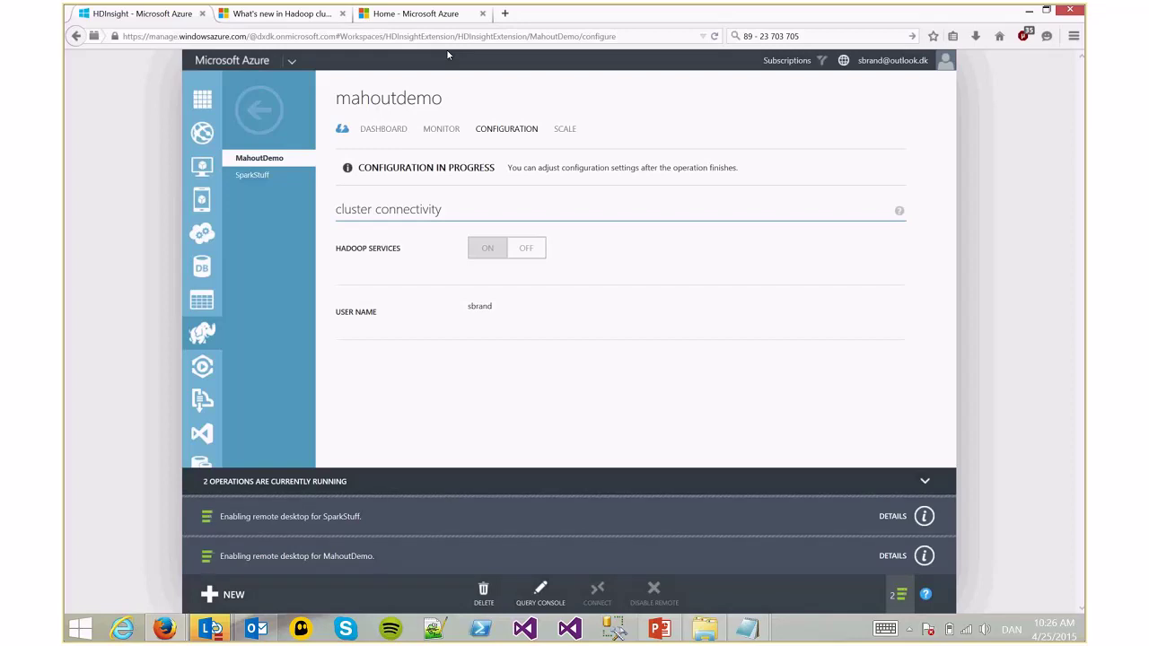
{"action": "left_click", "coordinate": [404, 134]}
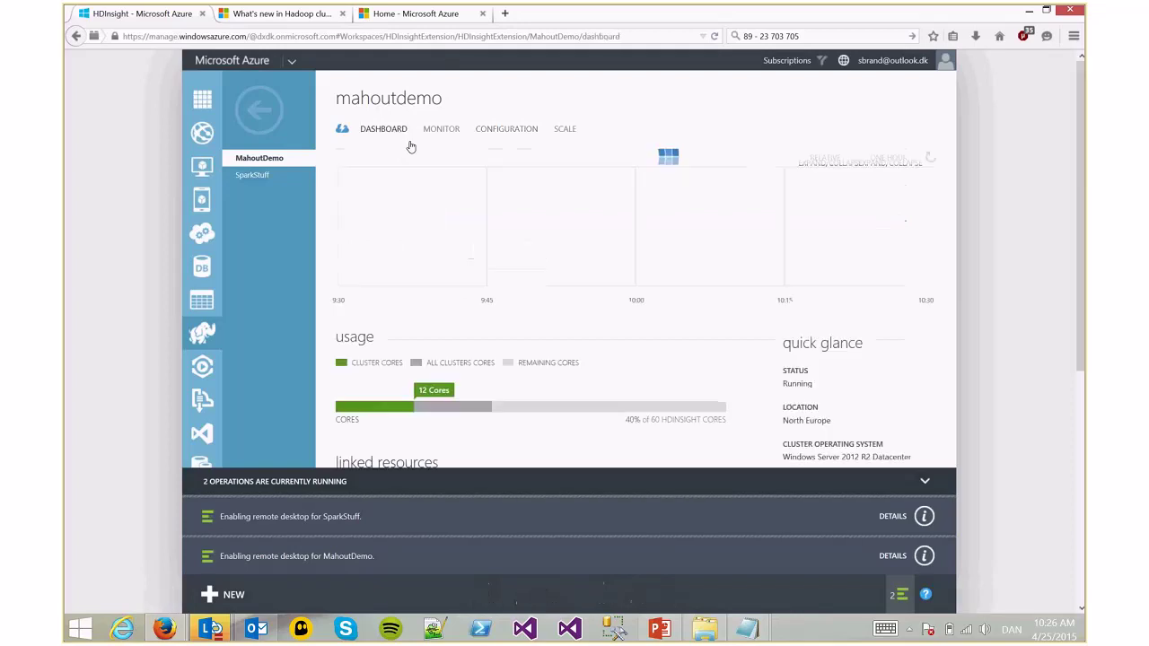
{"action": "scroll", "coordinate": [843, 316], "scroll_direction": "down", "scroll_amount": 1}
{"action": "scroll", "coordinate": [829, 315], "scroll_direction": "down", "scroll_amount": 5}
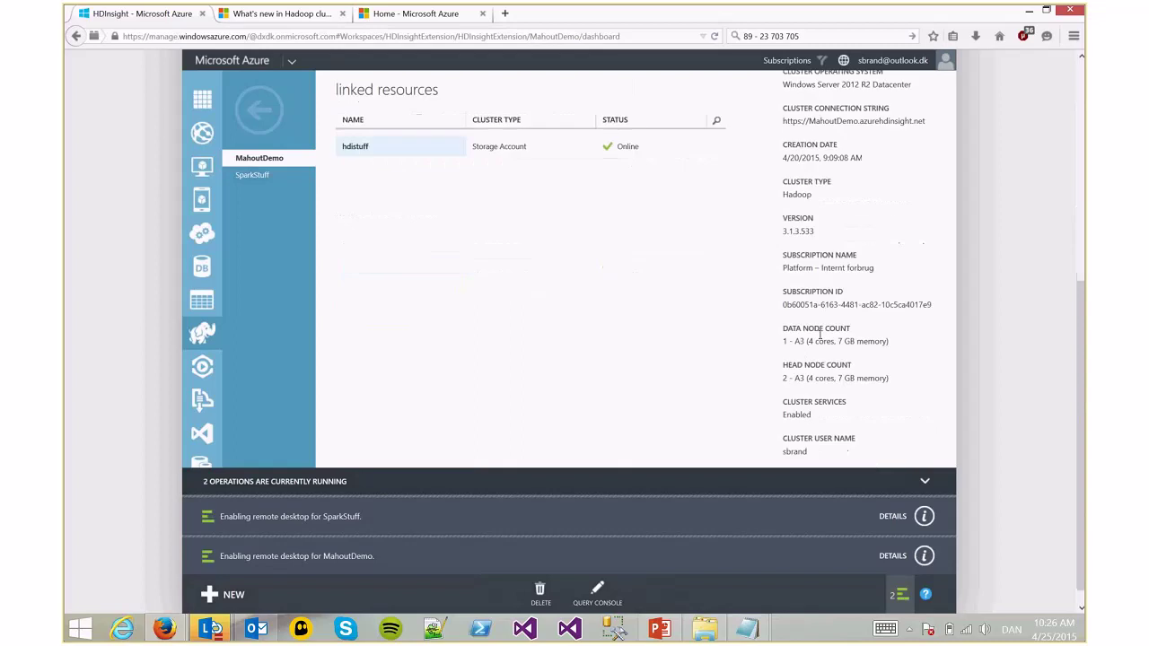
{"action": "left_click_drag", "start_coordinate": [820, 334], "coordinate": [808, 70]}
{"action": "left_click_drag", "start_coordinate": [794, 341], "coordinate": [893, 346]}
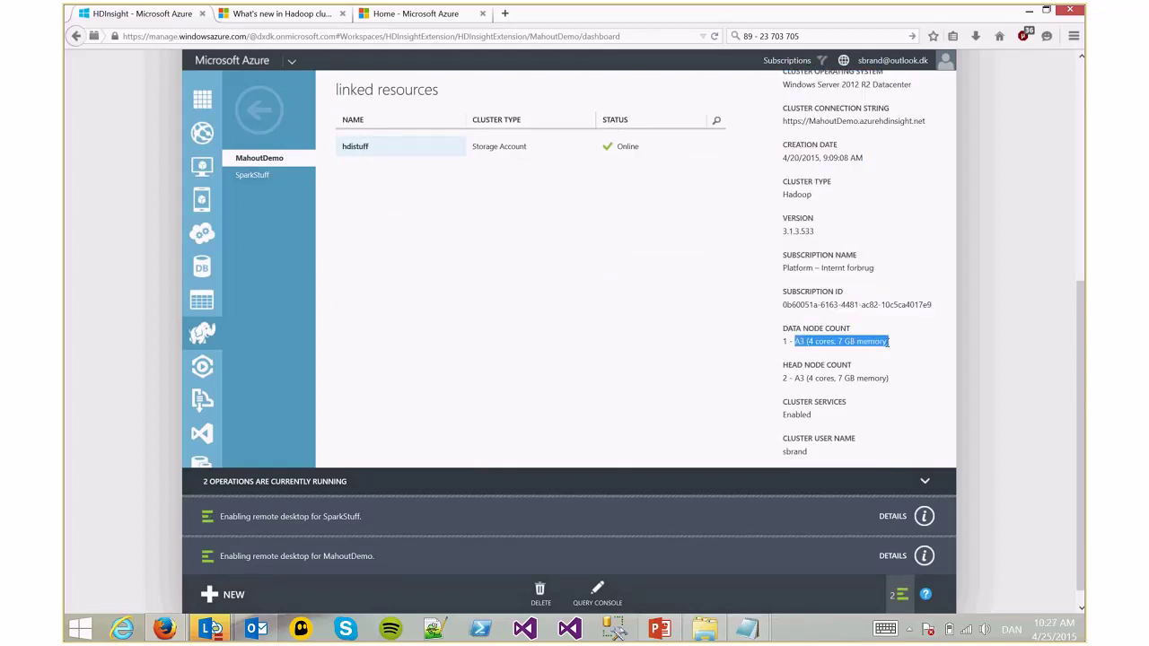
{"action": "left_click", "coordinate": [887, 342]}
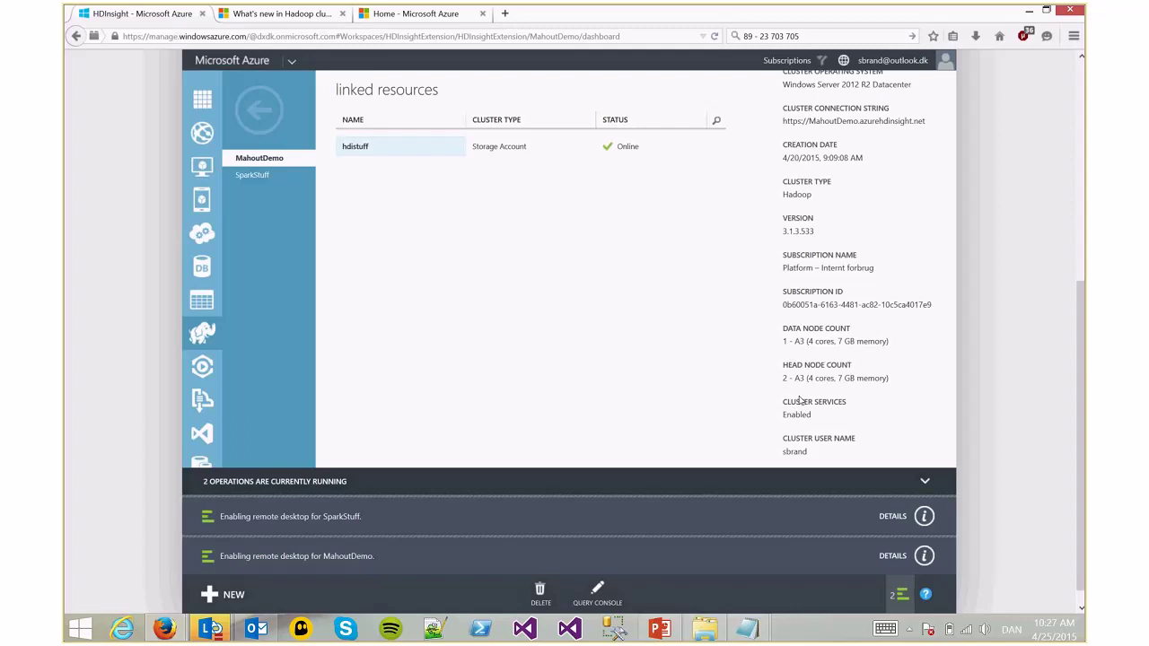
{"action": "left_click_drag", "start_coordinate": [782, 378], "coordinate": [904, 386]}
Clear the head node highlight and scroll through the mahoutdemo dashboard
{"action": "left_click", "coordinate": [905, 386]}
{"action": "scroll", "coordinate": [875, 381], "scroll_direction": "up", "scroll_amount": 5}
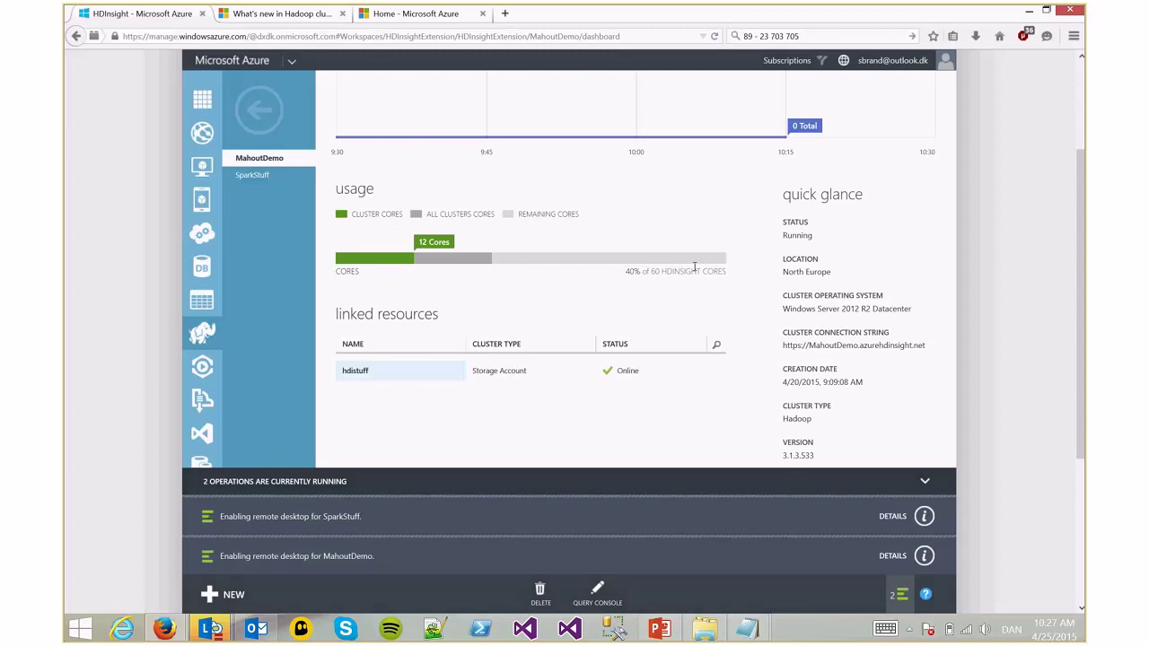
{"action": "scroll", "coordinate": [694, 266], "scroll_direction": "down", "scroll_amount": 5}
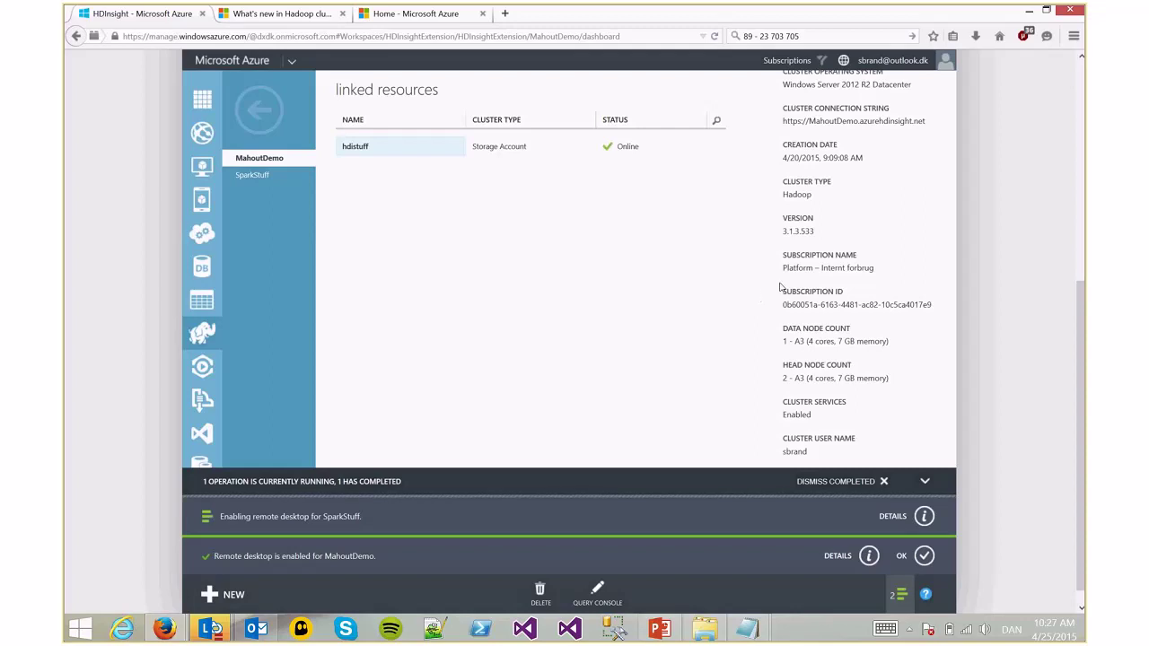
{"action": "scroll", "coordinate": [782, 287], "scroll_direction": "up", "scroll_amount": 5}
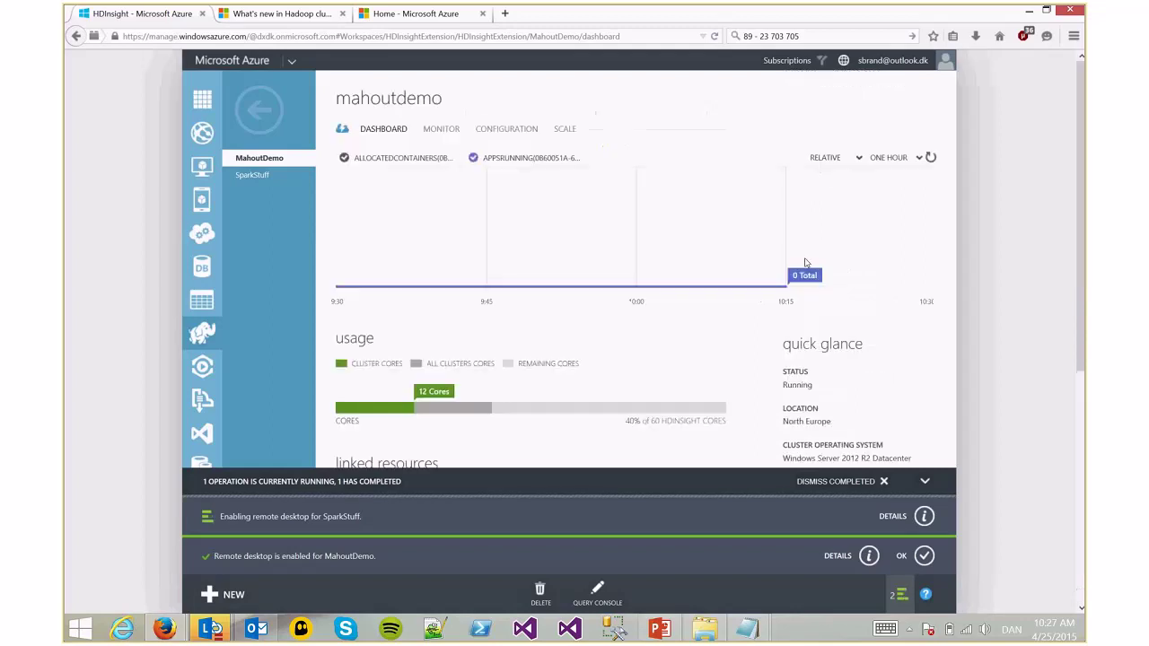
View and close the Downloads Library, then show mahoutdemo's configuration settings
{"action": "left_click", "coordinate": [973, 36]}
{"action": "left_click", "coordinate": [846, 184]}
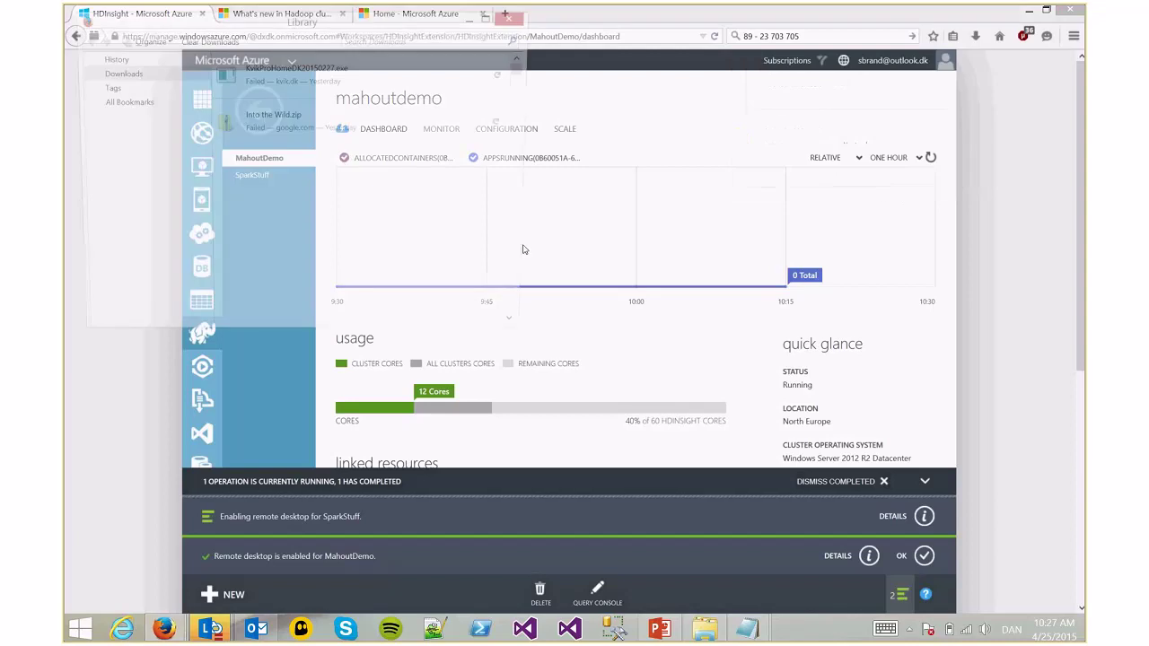
{"action": "scroll", "coordinate": [377, 172], "scroll_direction": "down", "scroll_amount": 2}
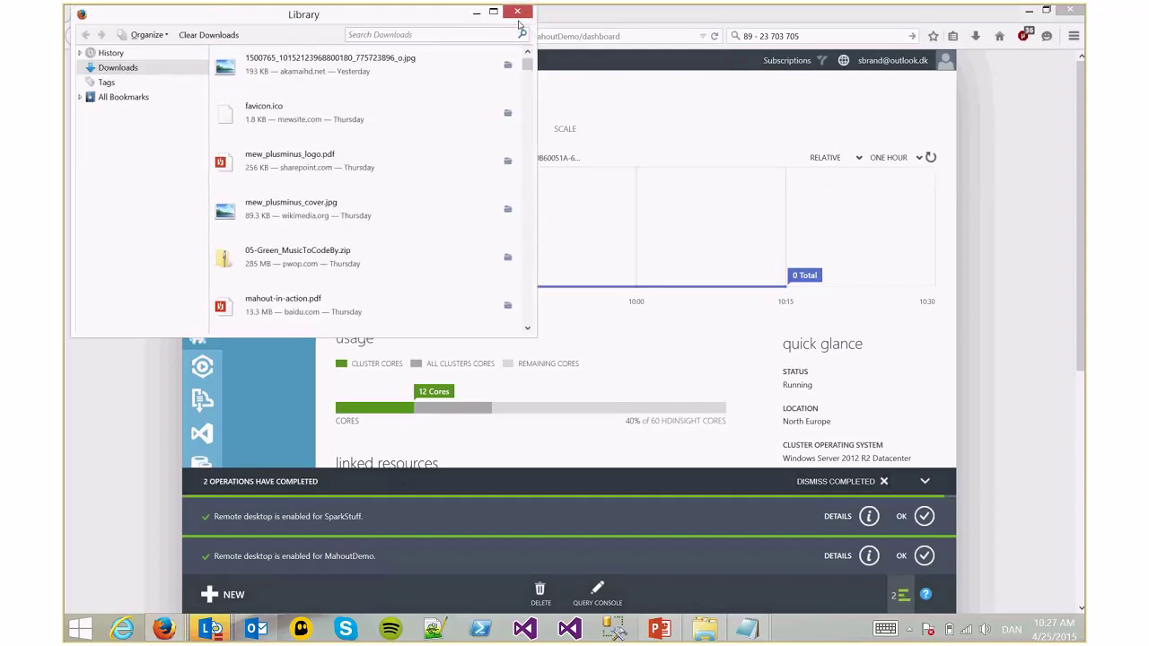
{"action": "left_click", "coordinate": [518, 11]}
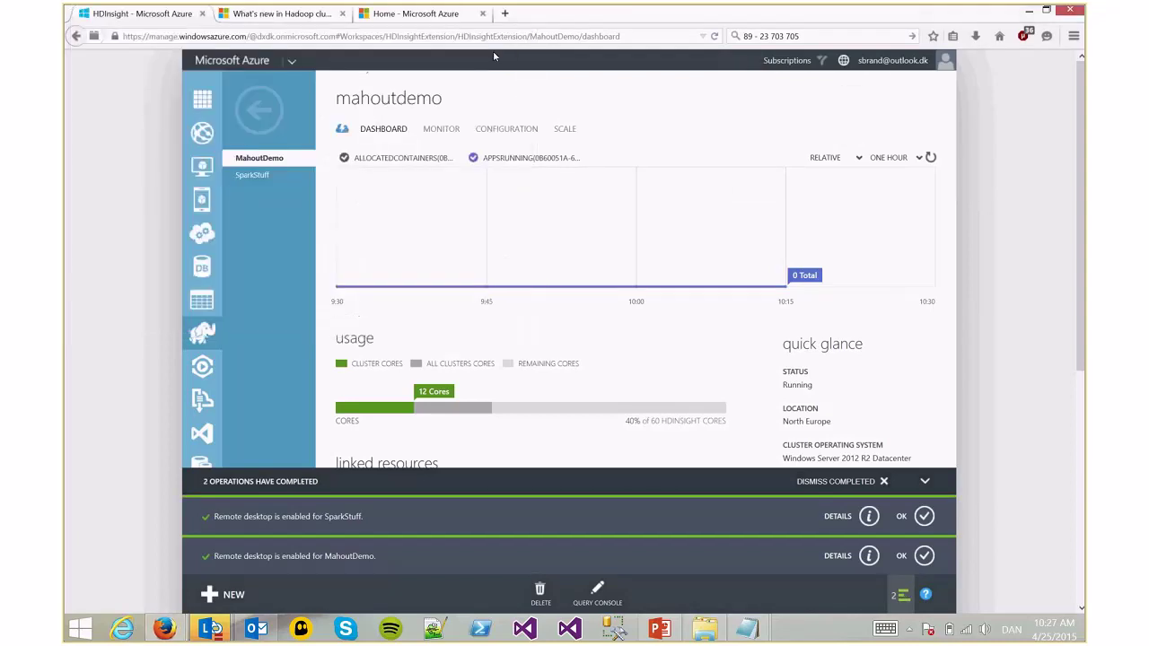
{"action": "left_click", "coordinate": [495, 128]}
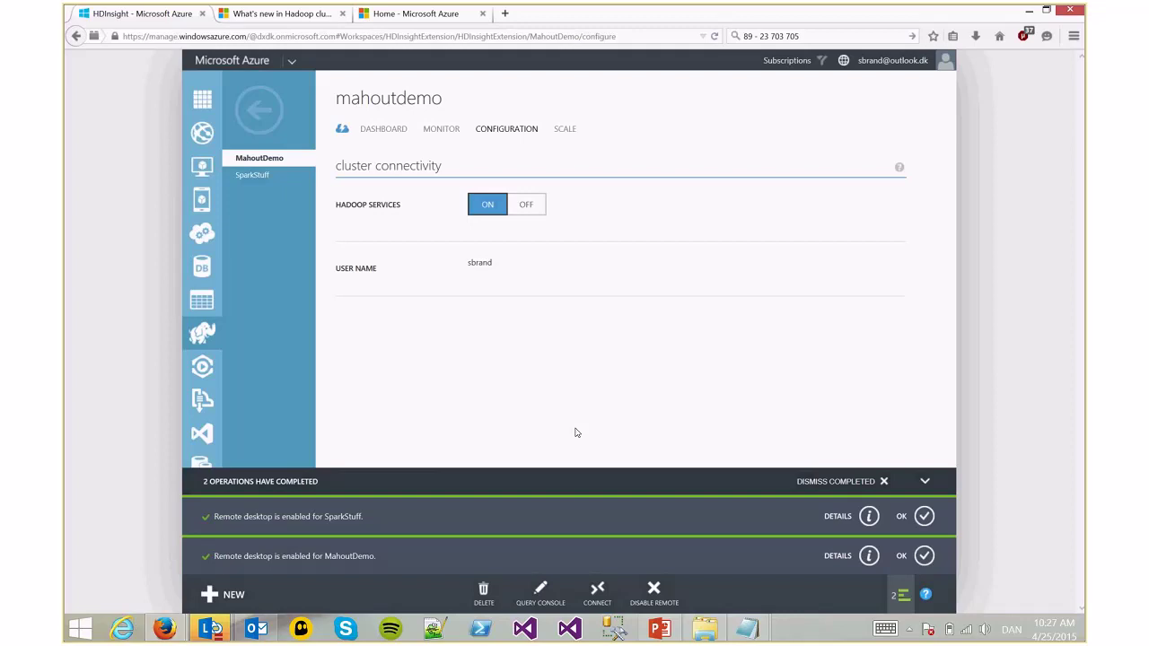
{"action": "left_click", "coordinate": [506, 14]}
Go to the Azure Pricing Calculator and locate the HDInsight head node pricing under data management
{"action": "type", "text": "azure"}
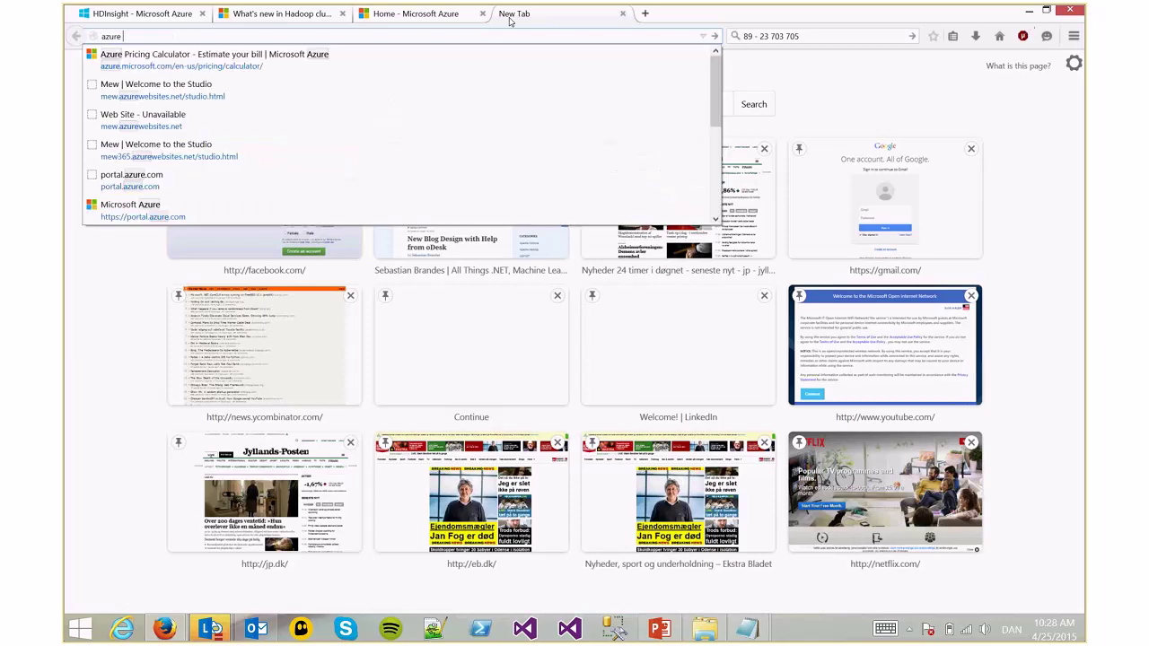
{"action": "key", "text": "Down"}
{"action": "key", "text": "Return"}
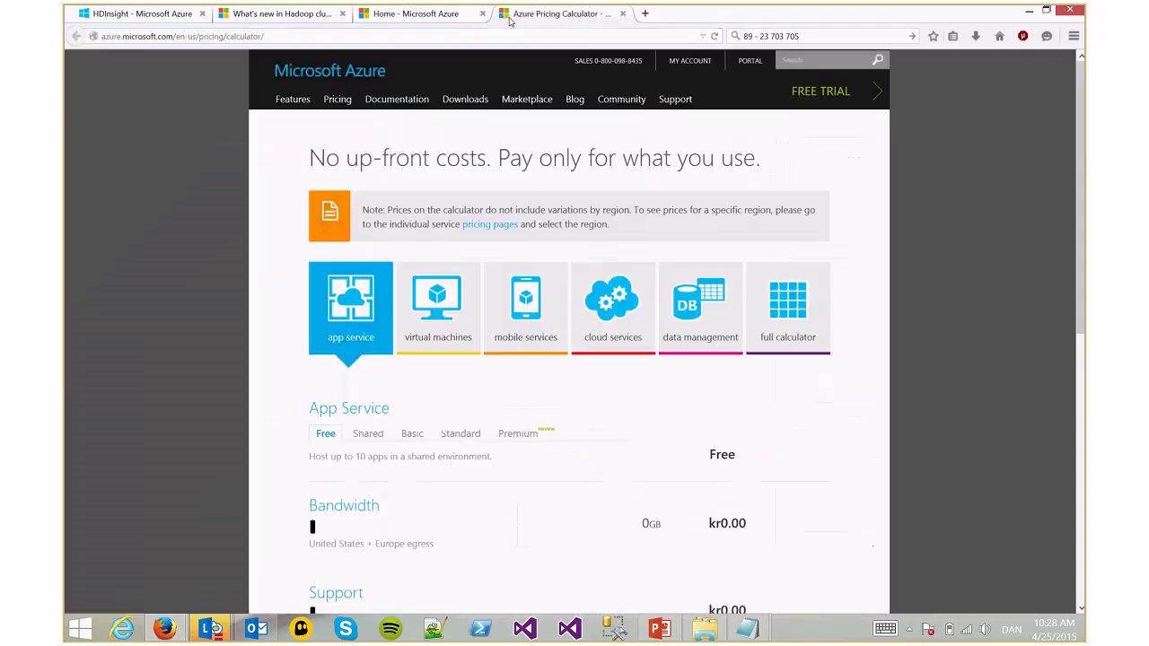
{"action": "left_click", "coordinate": [700, 296]}
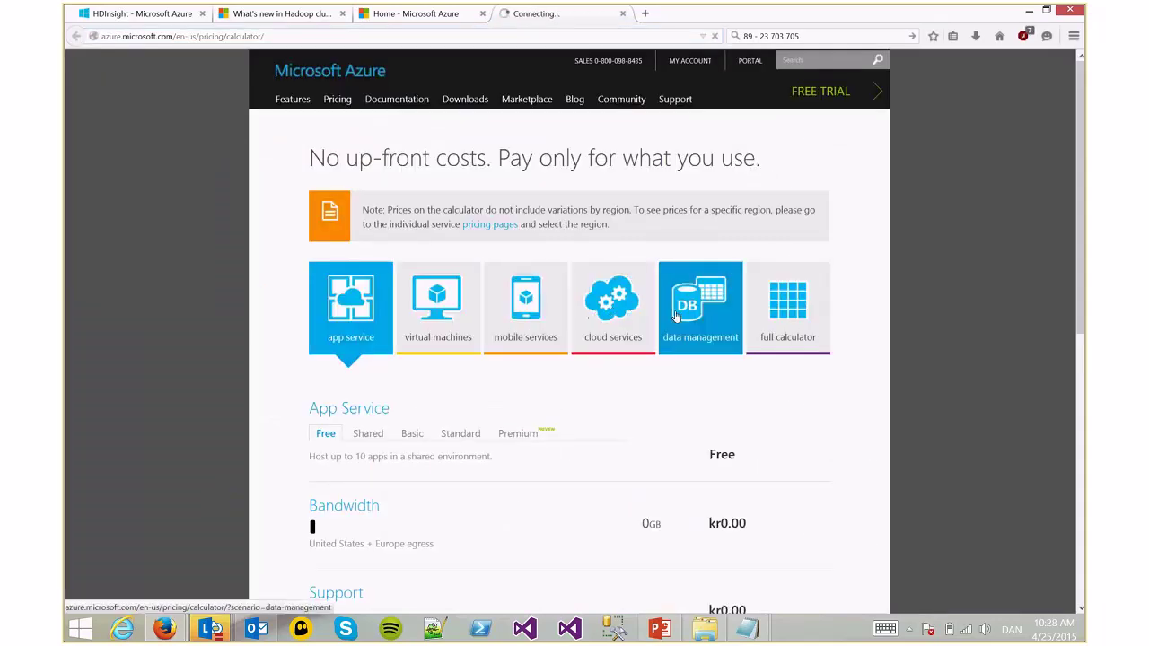
{"action": "scroll", "coordinate": [545, 290], "scroll_direction": "down", "scroll_amount": 6}
{"action": "scroll", "coordinate": [550, 292], "scroll_direction": "down", "scroll_amount": 10}
{"action": "scroll", "coordinate": [546, 289], "scroll_direction": "down", "scroll_amount": 3}
{"action": "scroll", "coordinate": [376, 307], "scroll_direction": "up", "scroll_amount": 3}
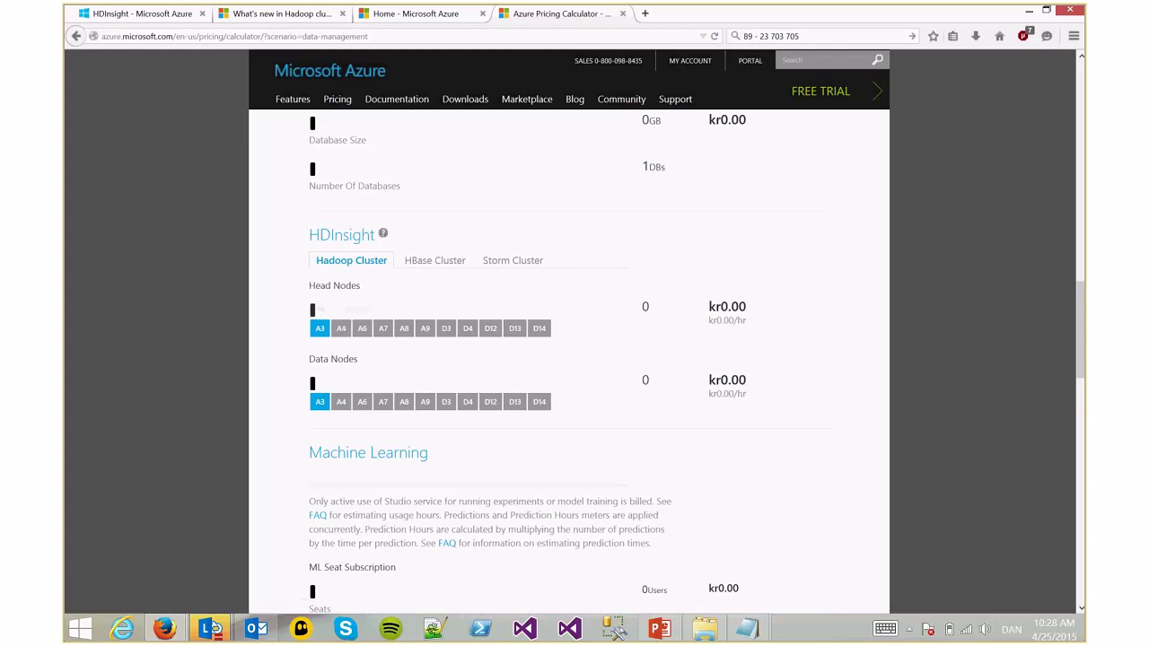
{"action": "left_click_drag", "start_coordinate": [404, 310], "coordinate": [358, 361]}
Load the pricing calculator in Internet Explorer and select the HDInsight Head Nodes count, 0 costing kr0.00
{"action": "left_click", "coordinate": [308, 34]}
{"action": "key", "text": "ctrl+c"}
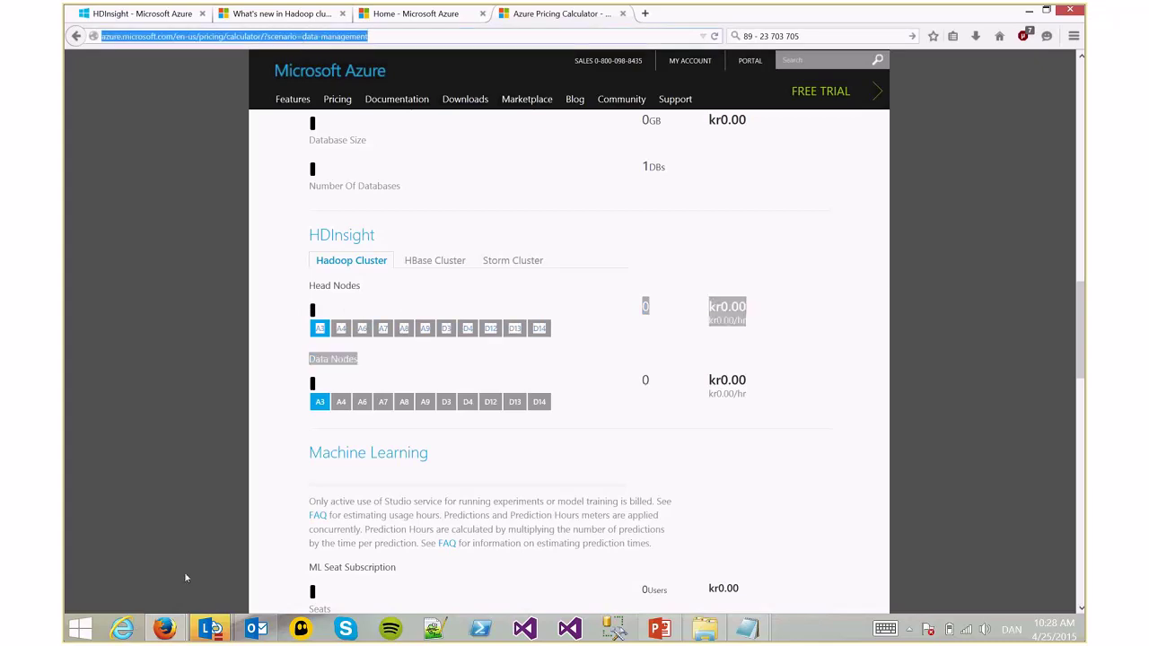
{"action": "left_click", "coordinate": [122, 628]}
{"action": "key", "text": "ctrl+v"}
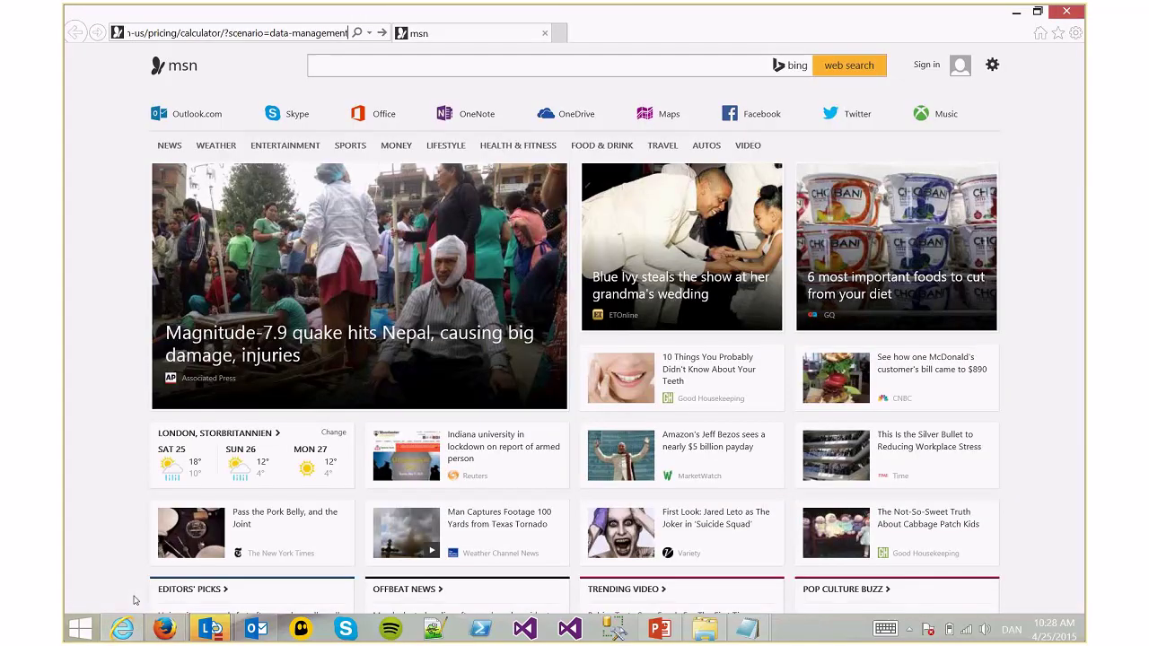
{"action": "key", "text": "Return"}
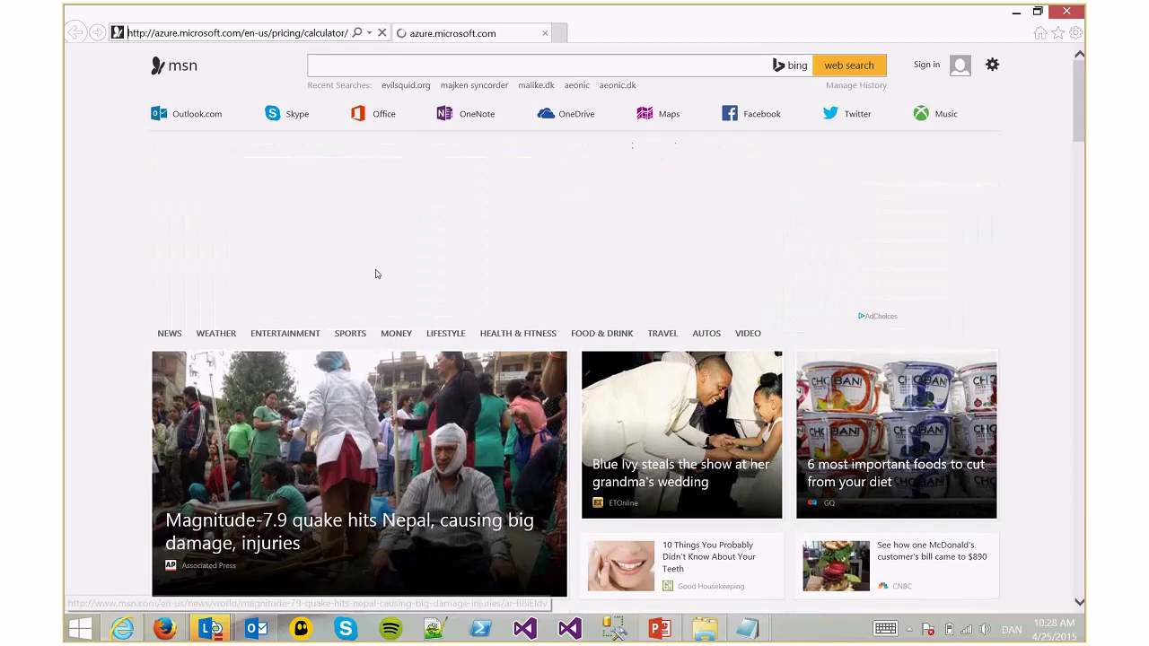
{"action": "scroll", "coordinate": [395, 274], "scroll_direction": "down", "scroll_amount": 6}
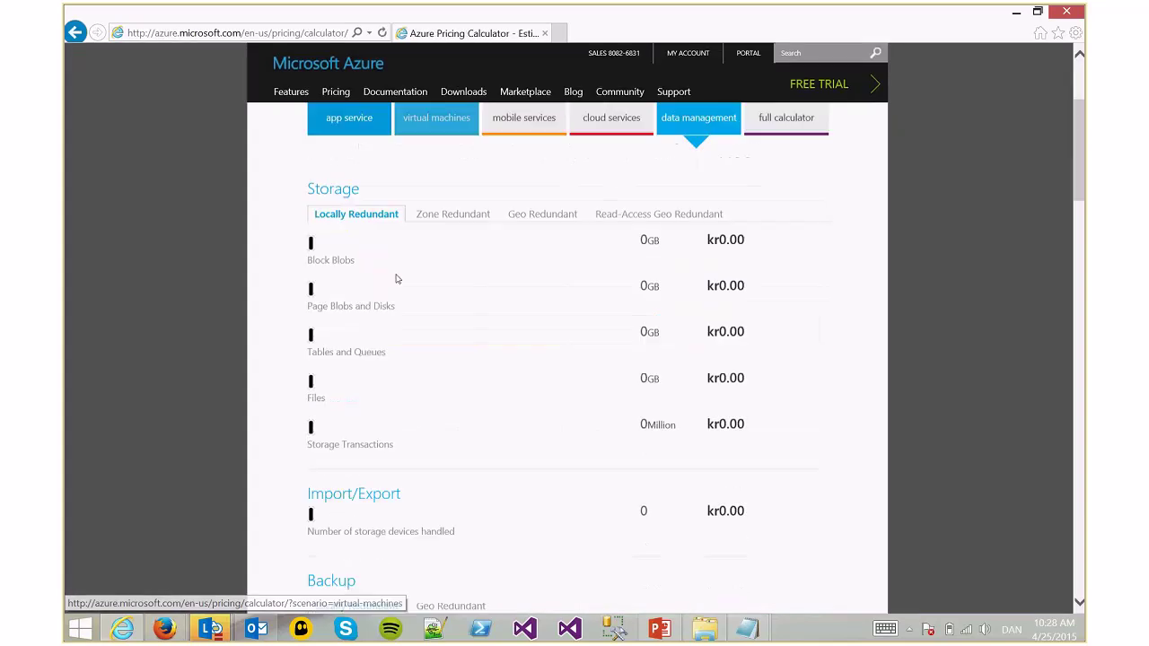
{"action": "scroll", "coordinate": [322, 270], "scroll_direction": "down", "scroll_amount": 8}
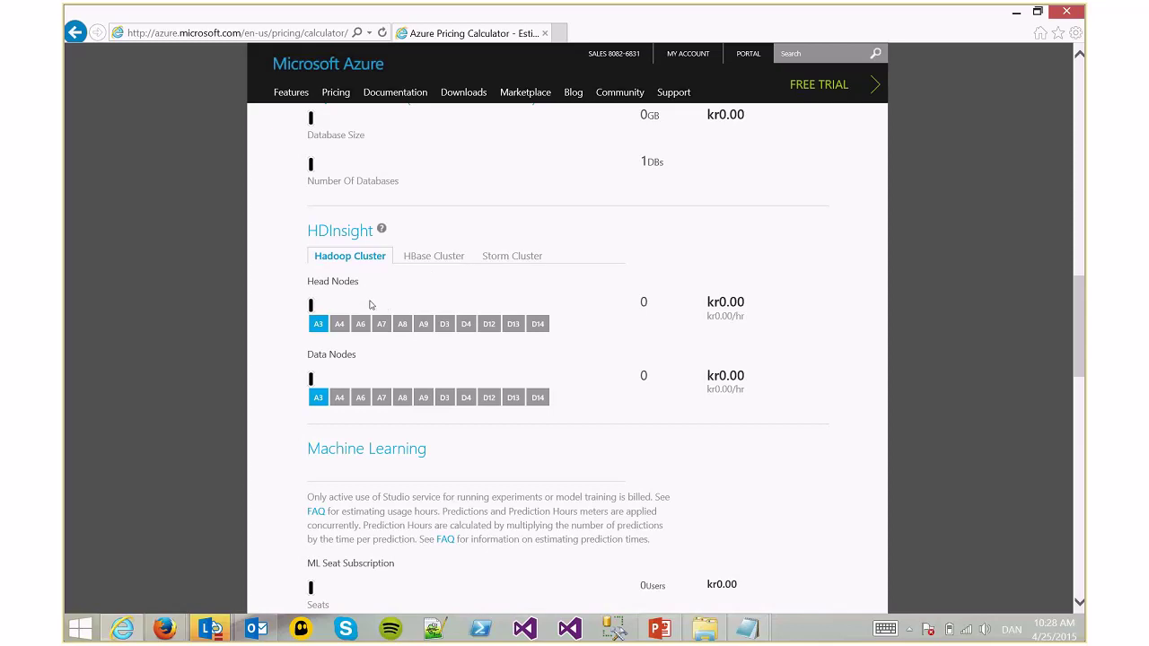
{"action": "left_click_drag", "start_coordinate": [644, 302], "coordinate": [607, 313]}
{"action": "left_click", "coordinate": [578, 283]}
Launch the MahoutDemo .rdp connection and sign in with the password, remembering the credentials
{"action": "key", "text": "alt+Tab"}
{"action": "left_click", "coordinate": [142, 16]}
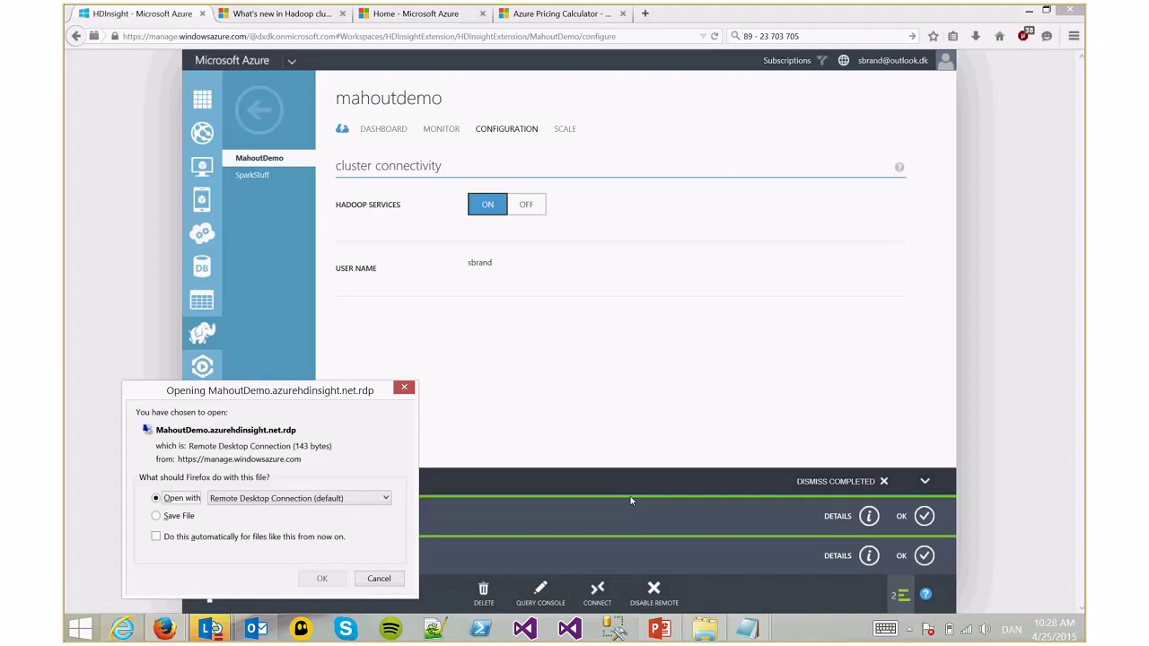
{"action": "key", "text": "Return"}
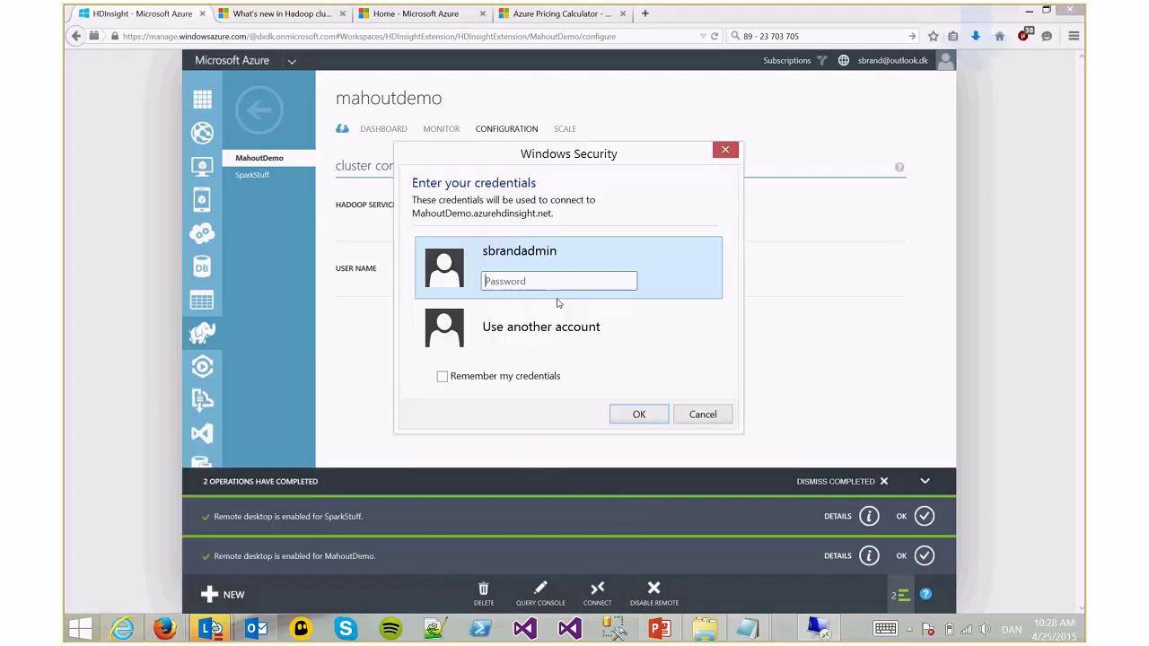
{"action": "type", "text": "•••••••••••"}
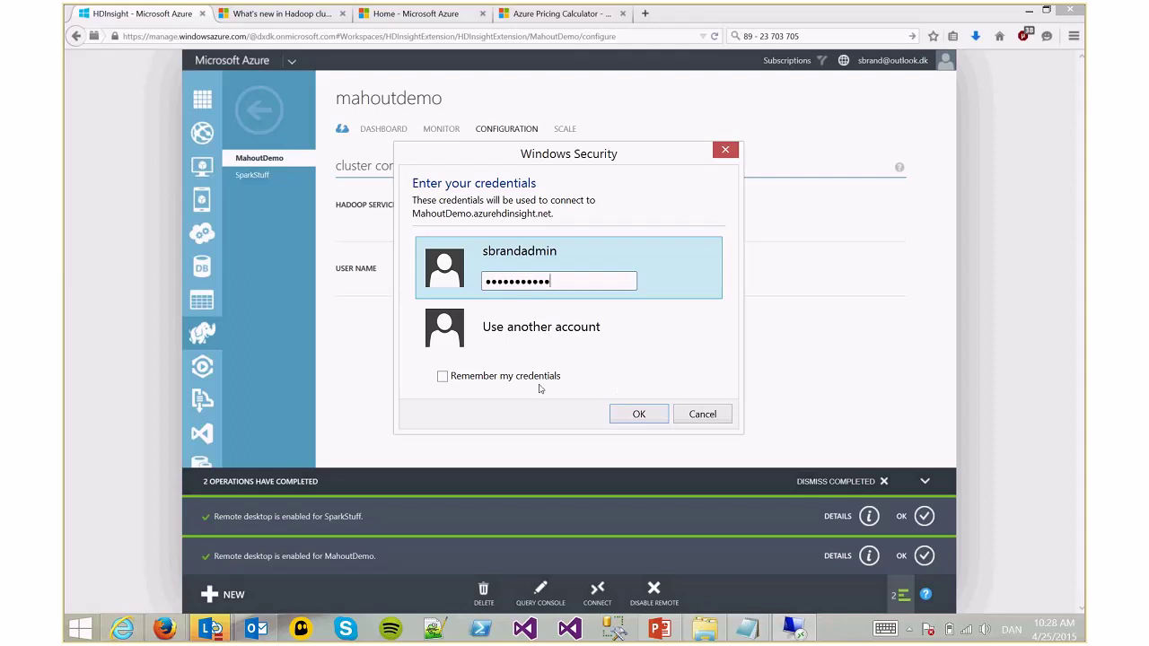
{"action": "left_click", "coordinate": [529, 377]}
{"action": "left_click", "coordinate": [619, 413]}
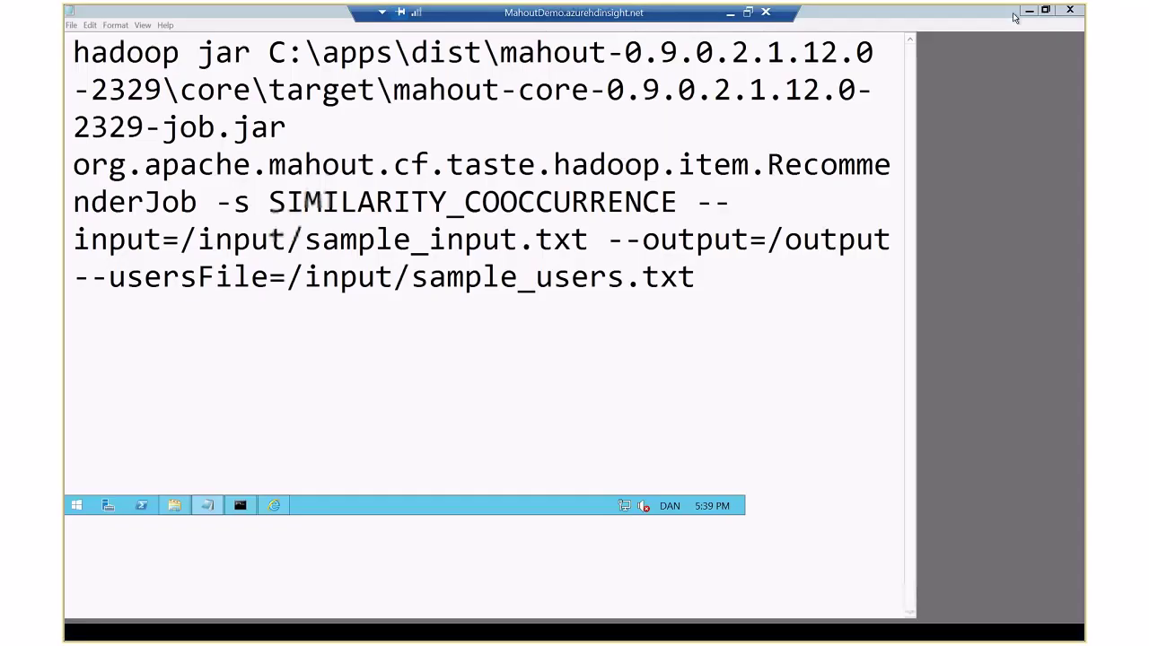
Minimize Notepad and the browser, then clear the Hadoop console with cls and reposition it
{"action": "left_click", "coordinate": [1029, 11]}
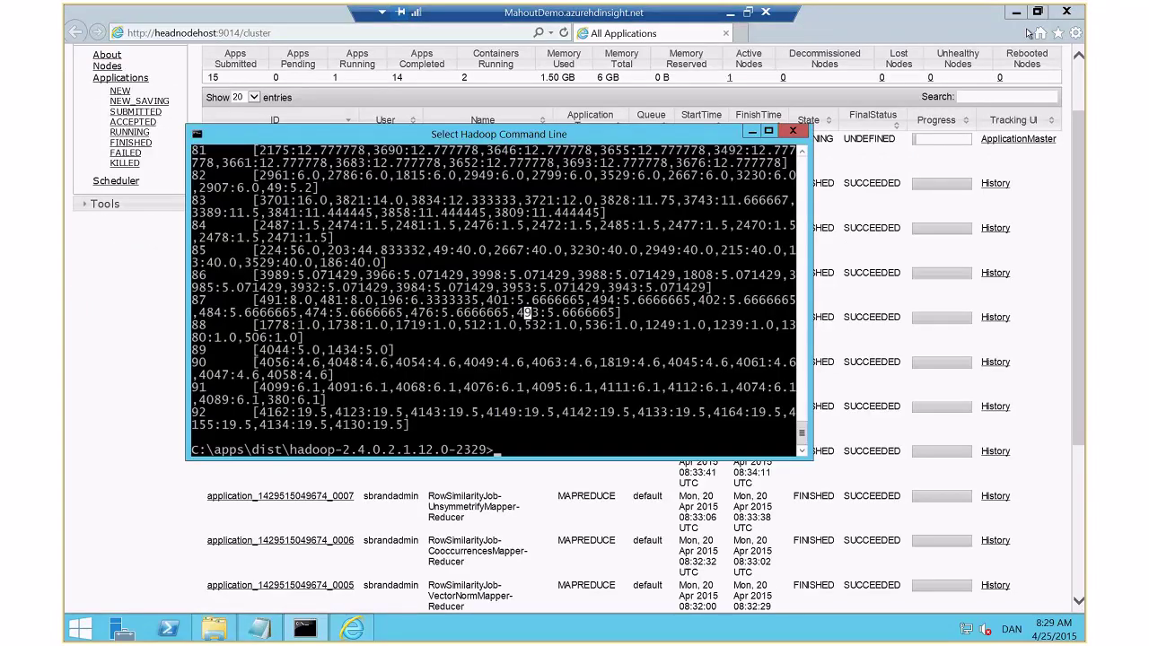
{"action": "left_click", "coordinate": [1015, 12]}
{"action": "left_click", "coordinate": [556, 439]}
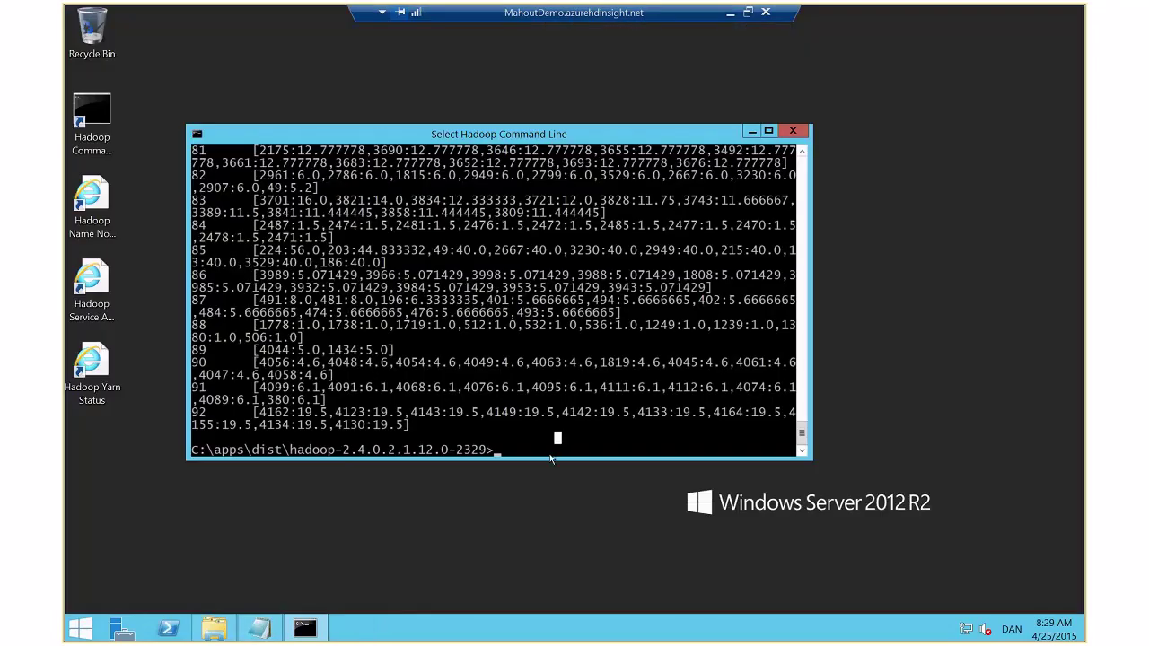
{"action": "type", "text": "cls"}
{"action": "key", "text": "Return"}
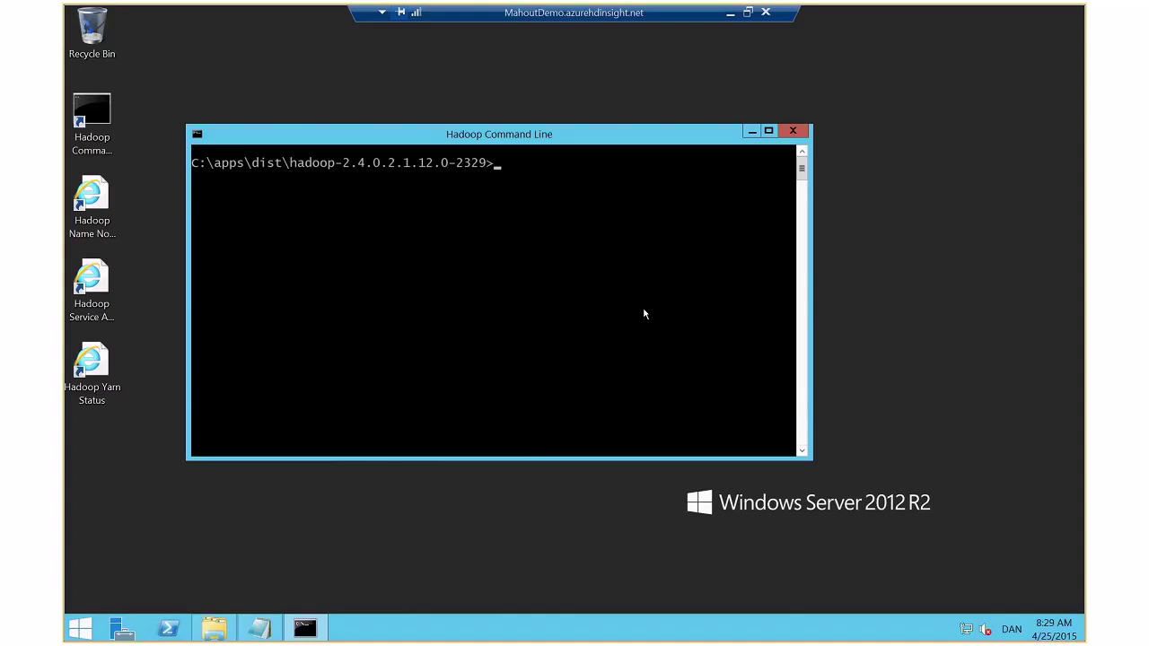
{"action": "left_click", "coordinate": [127, 138]}
{"action": "left_click_drag", "start_coordinate": [393, 125], "coordinate": [475, 102]}
{"action": "left_click", "coordinate": [122, 130]}
{"action": "left_click", "coordinate": [359, 206]}
Move up to C:\apps\dist with cd .., list its folders with dir, and start a hadoop command
{"action": "type", "text": "cd .."}
{"action": "key", "text": "Return"}
{"action": "type", "text": "dir"}
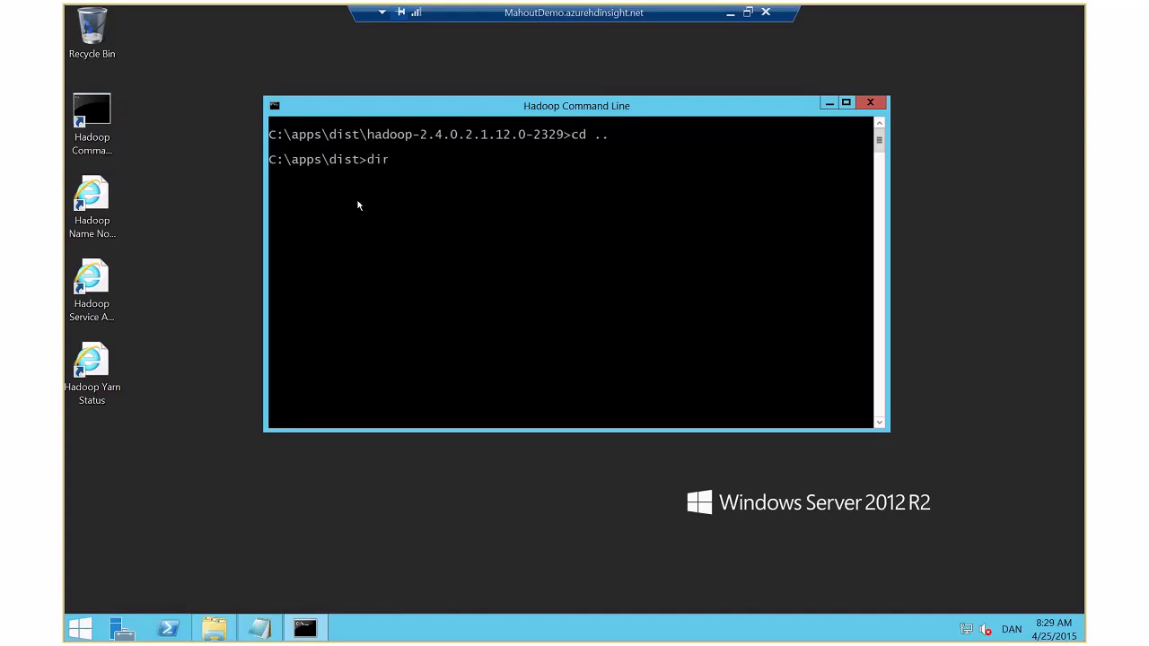
{"action": "key", "text": "Return"}
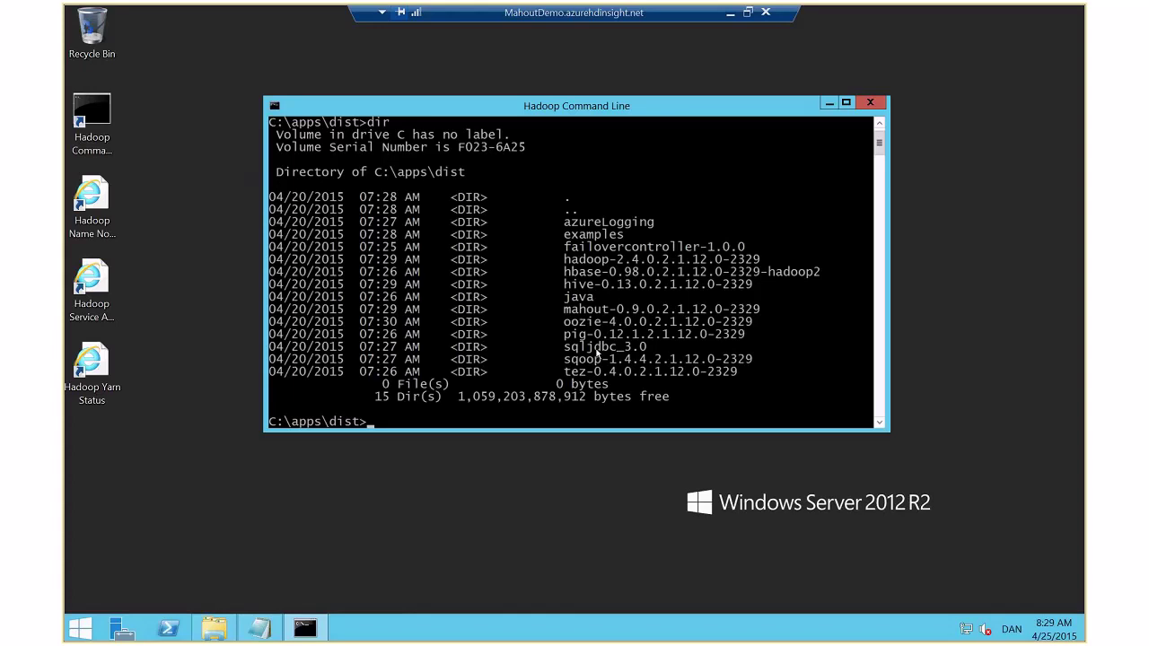
{"action": "type", "text": "hadoop"}
Browse This PC > Local Disk (C:) > Data in File Explorer and select the sample_input and sample_users files
{"action": "left_click", "coordinate": [213, 628]}
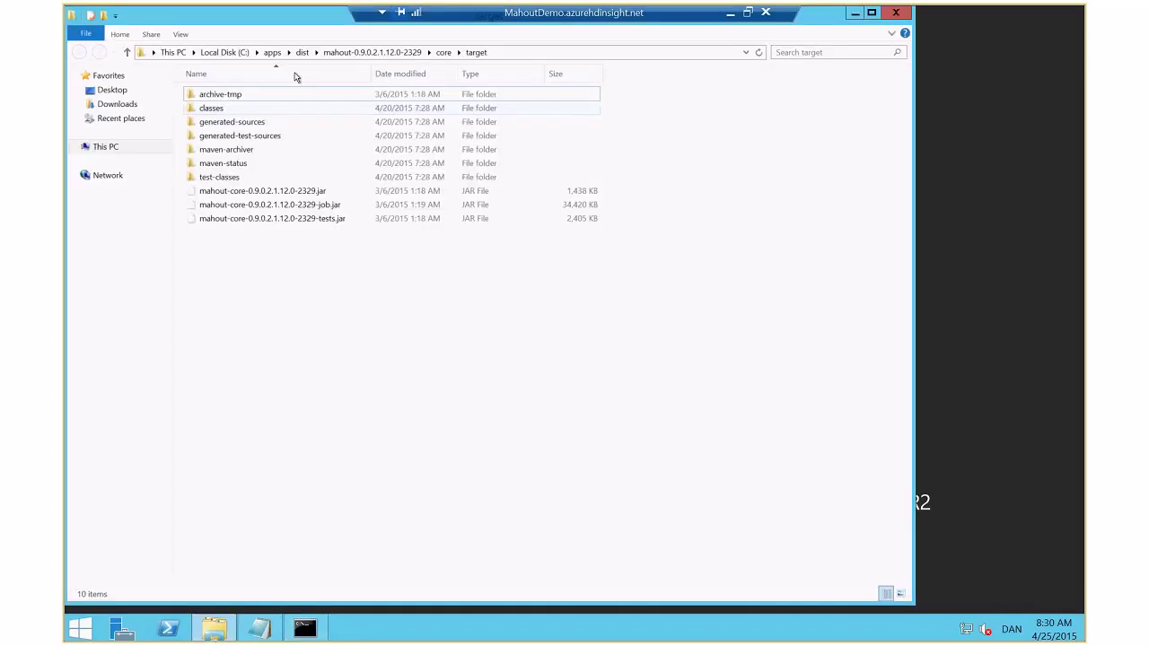
{"action": "left_click", "coordinate": [170, 52]}
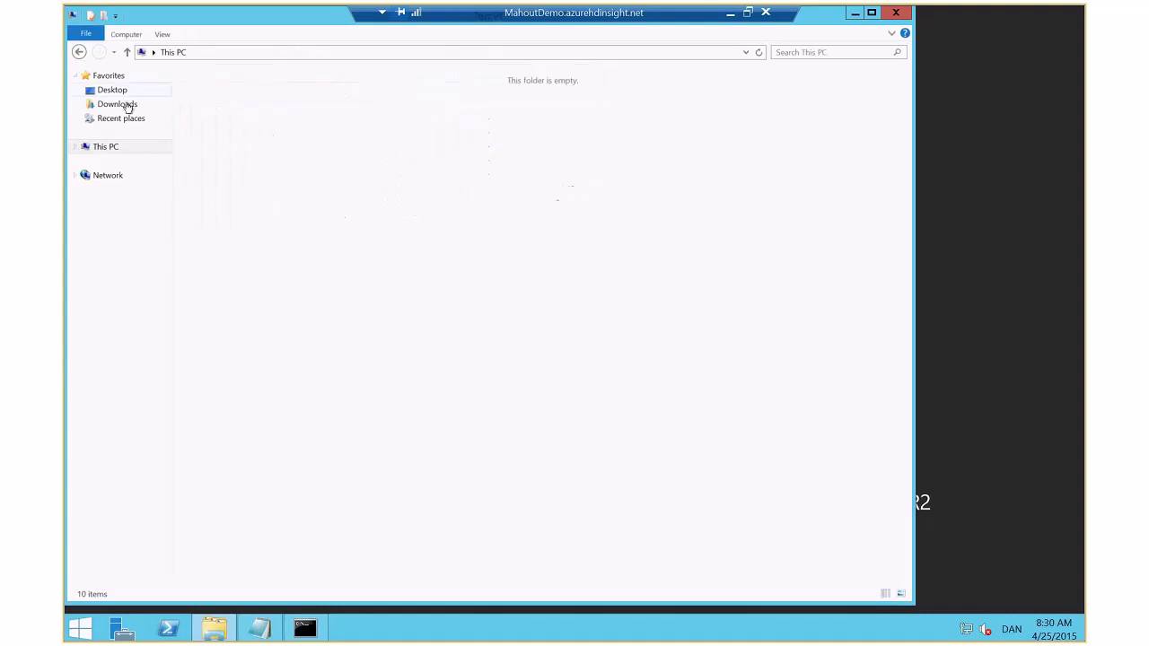
{"action": "double_click", "coordinate": [454, 118]}
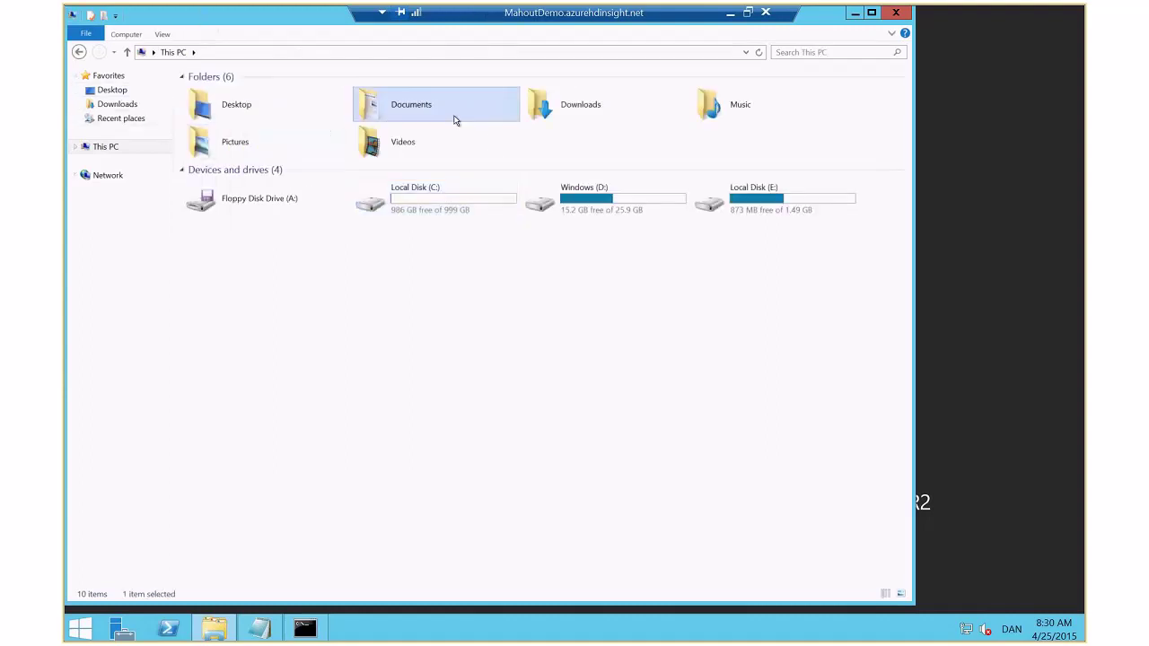
{"action": "key", "text": "alt+Left"}
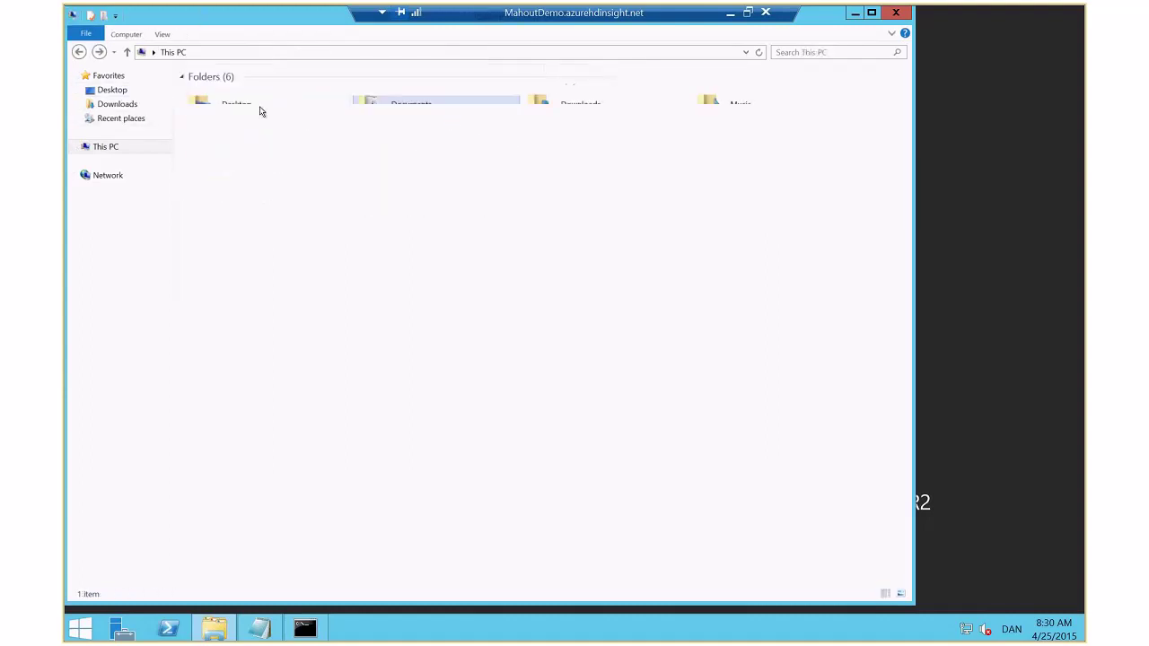
{"action": "double_click", "coordinate": [641, 210]}
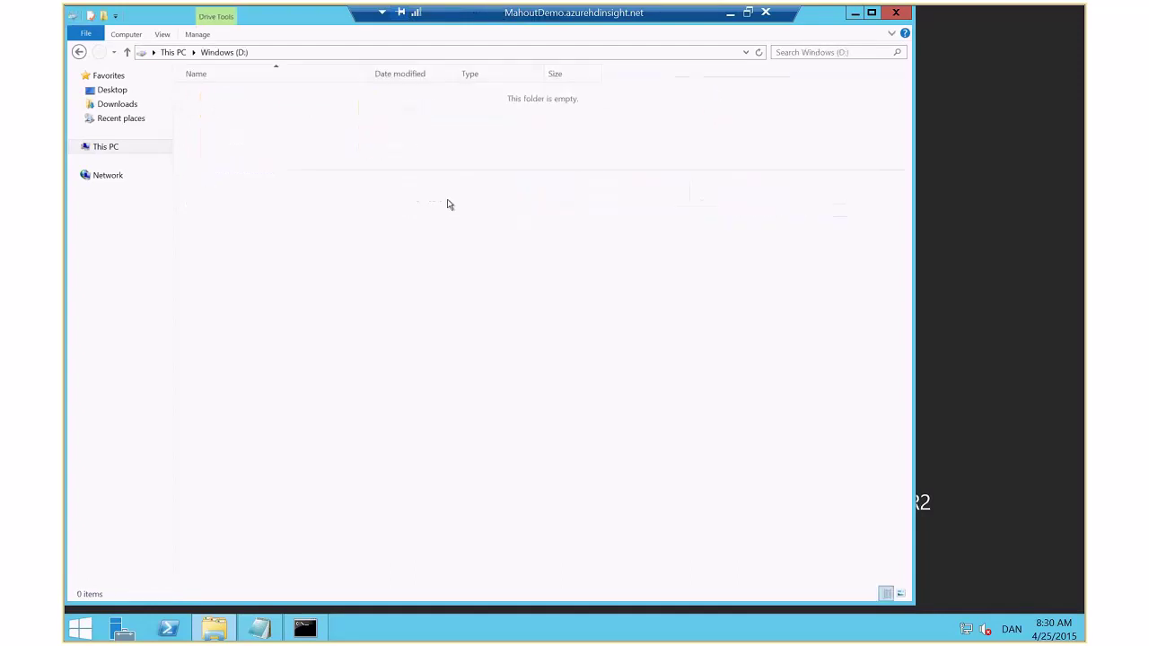
{"action": "key", "text": "alt+Left"}
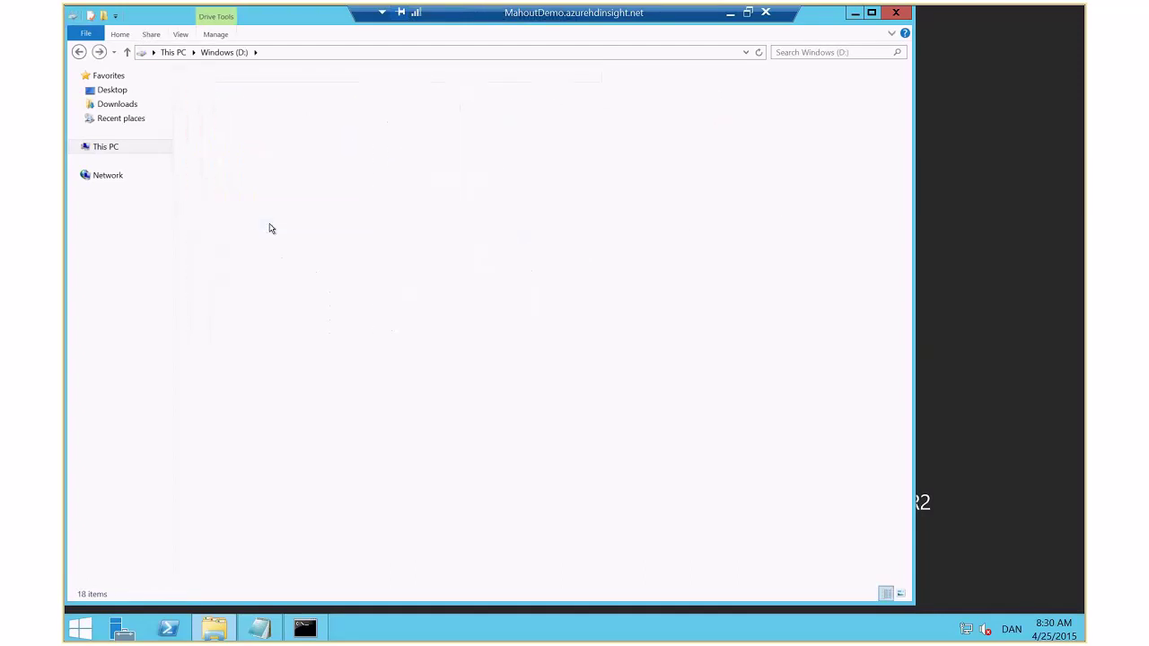
{"action": "double_click", "coordinate": [390, 214]}
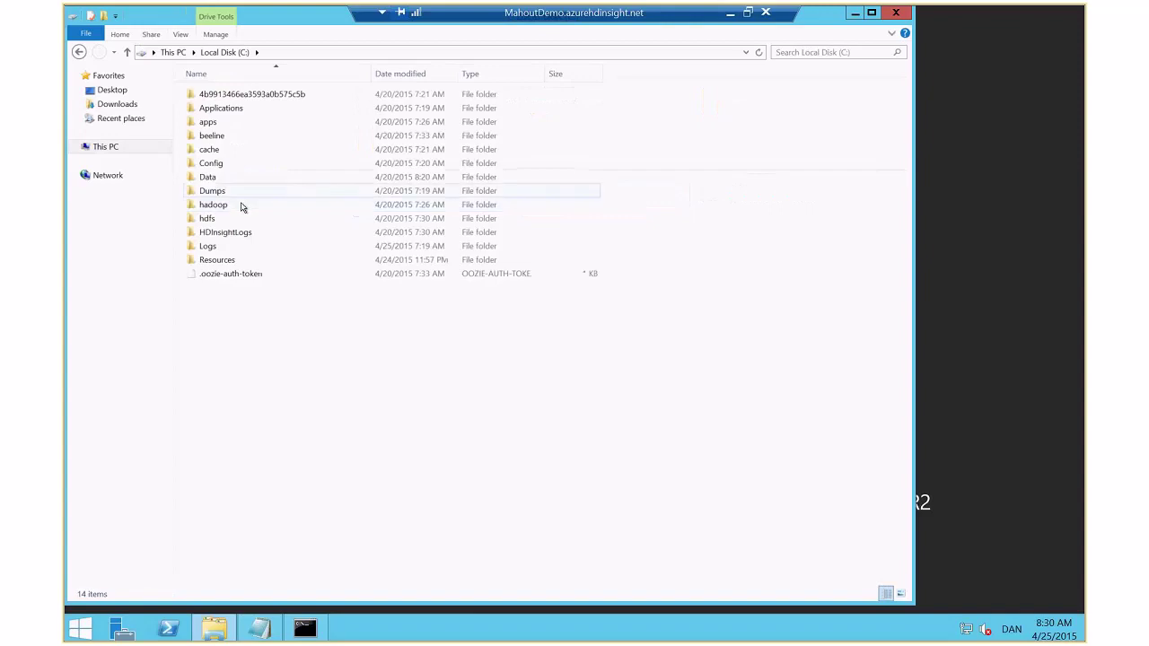
{"action": "left_click", "coordinate": [237, 177]}
{"action": "double_click", "coordinate": [236, 177]}
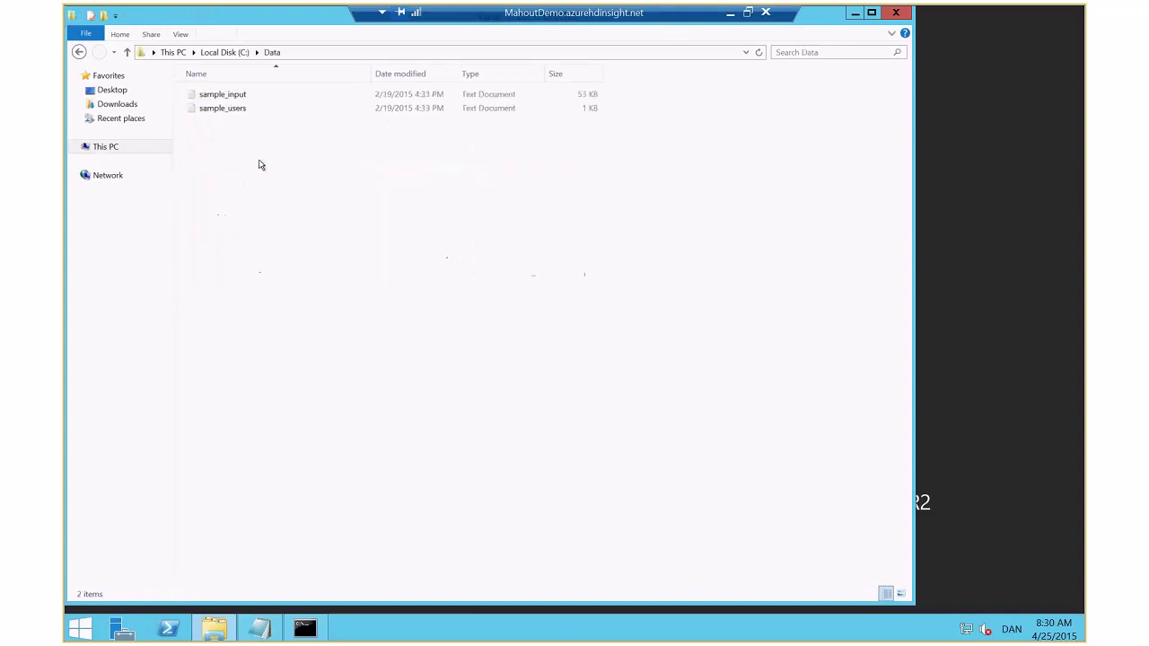
{"action": "left_click_drag", "start_coordinate": [305, 191], "coordinate": [215, 89]}
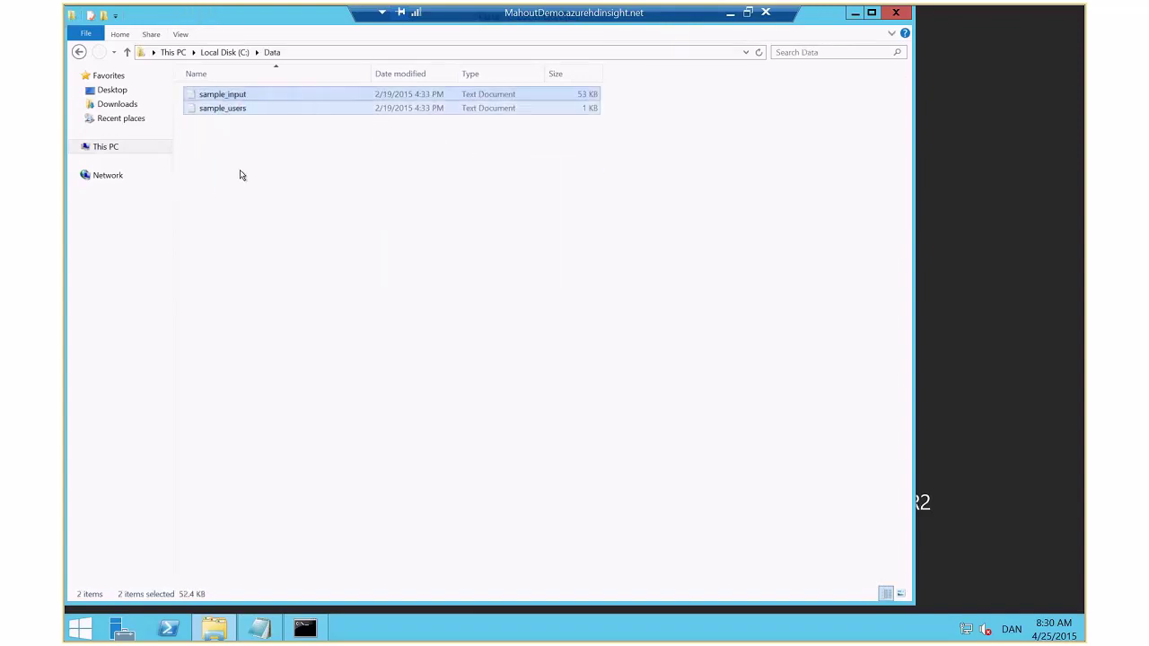
{"action": "left_click", "coordinate": [243, 171]}
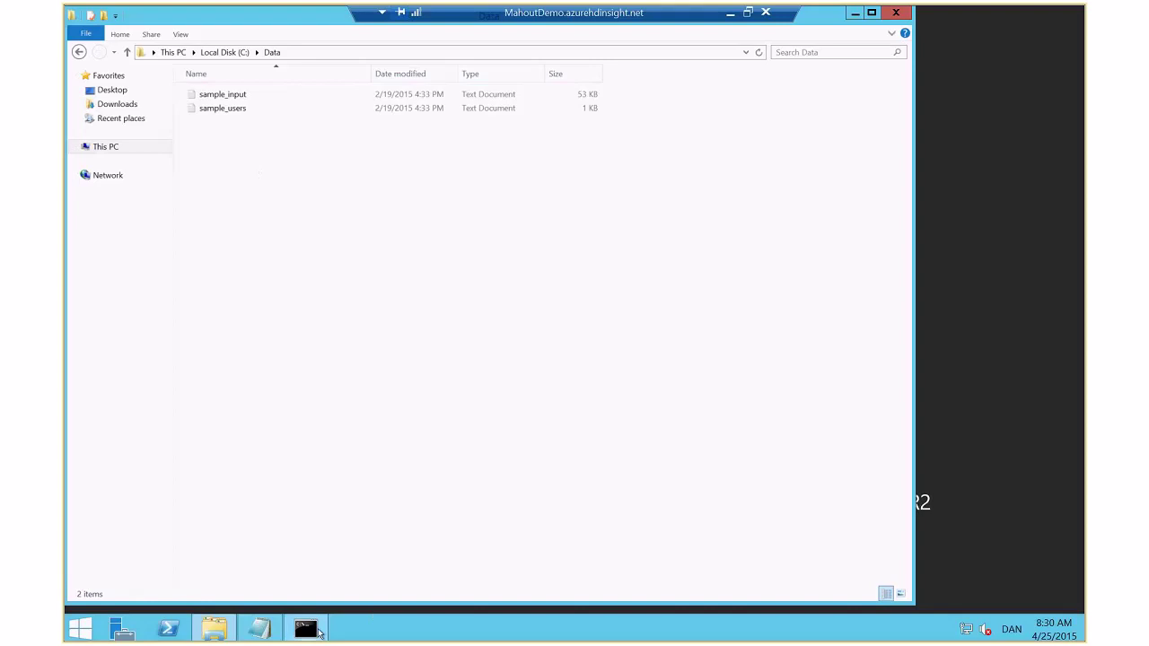
Run hadoop fs -copyFromLocal of C:\Data\sample_input.txt to /input2/sample_input.txt
{"action": "left_click", "coordinate": [305, 628]}
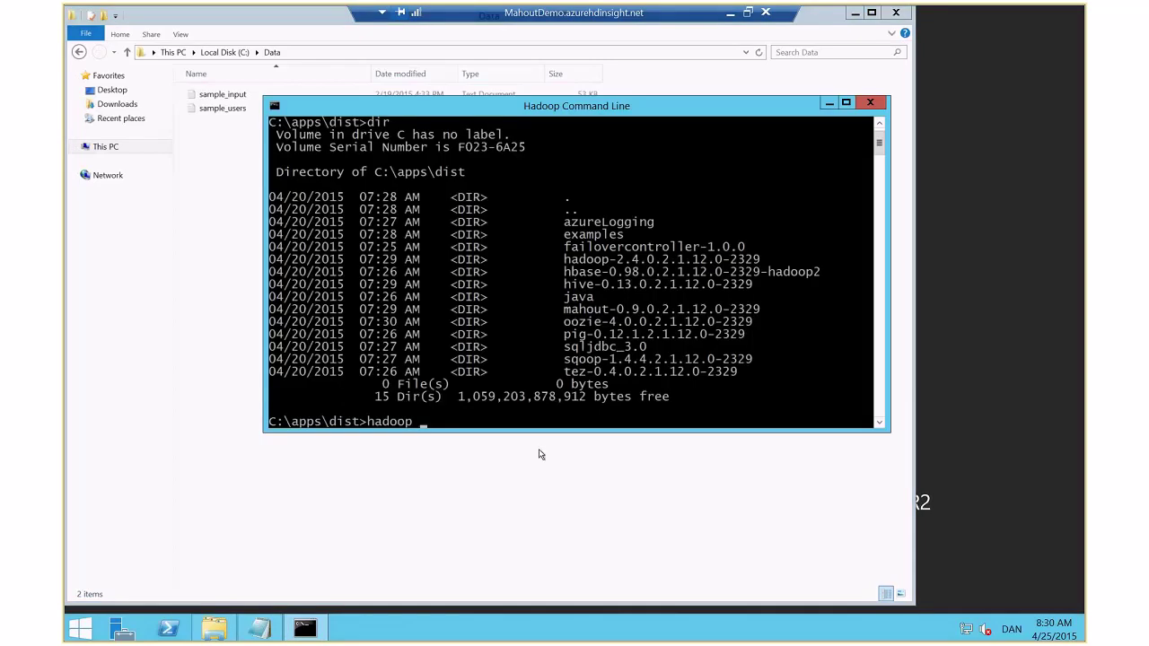
{"action": "type", "text": "fs -copyT"}
{"action": "type", "text": "romLocal C:\\"}
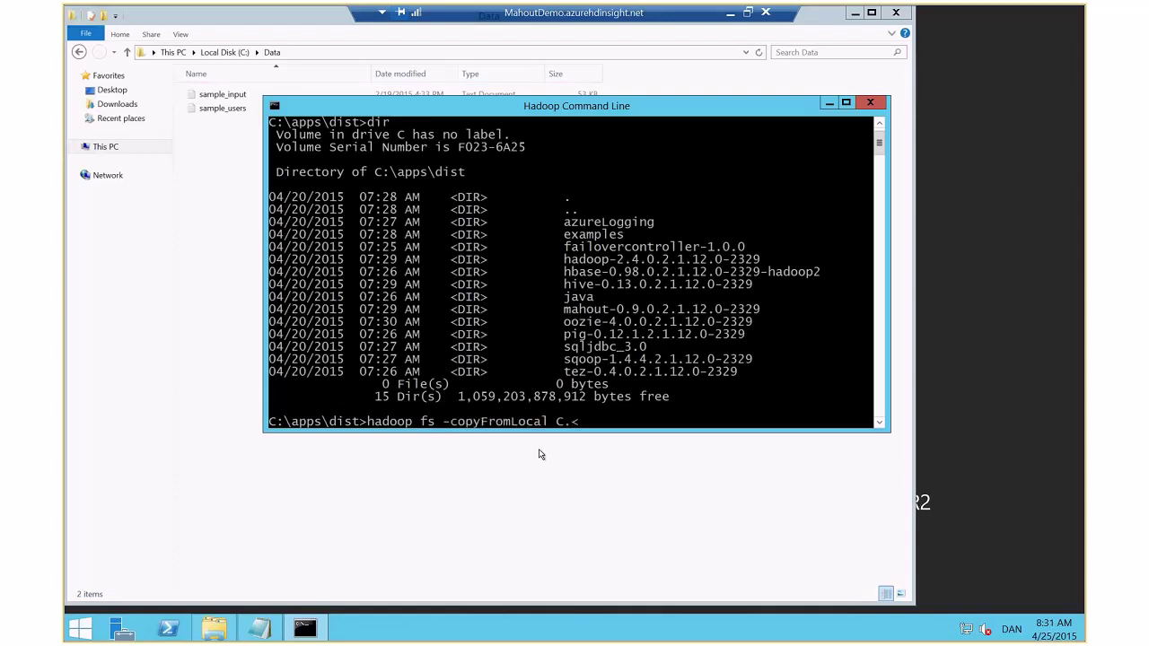
{"action": "type", "text": ":\\Data\\s"}
{"action": "key", "text": "Tab"}
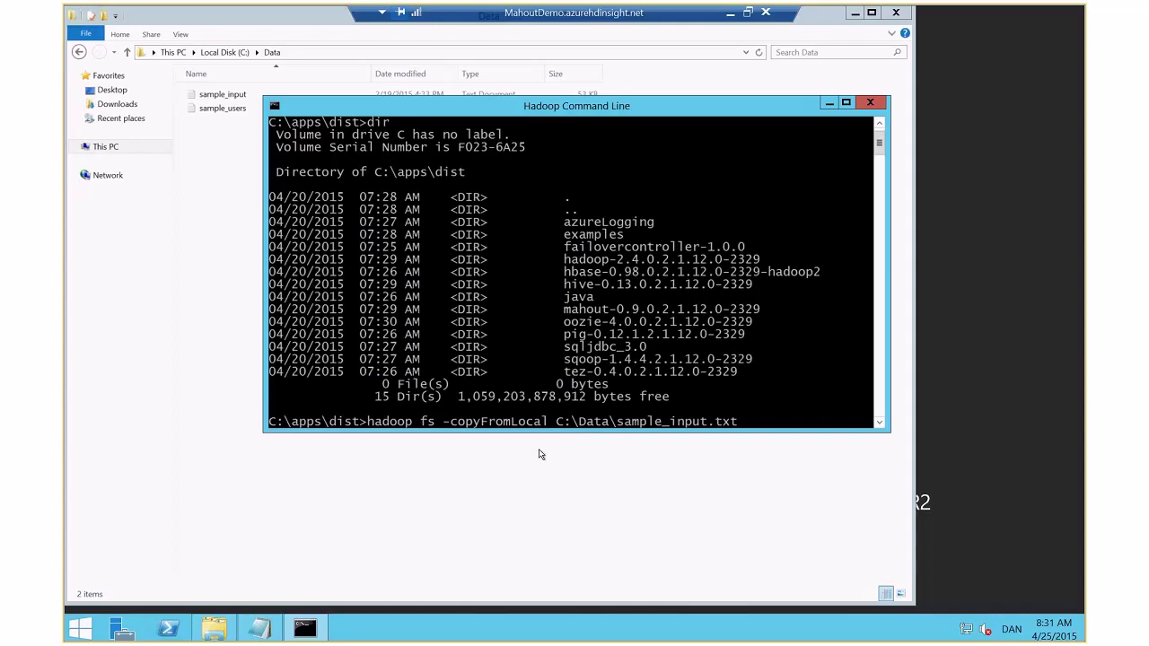
{"action": "type", "text": "/input2/samplye"}
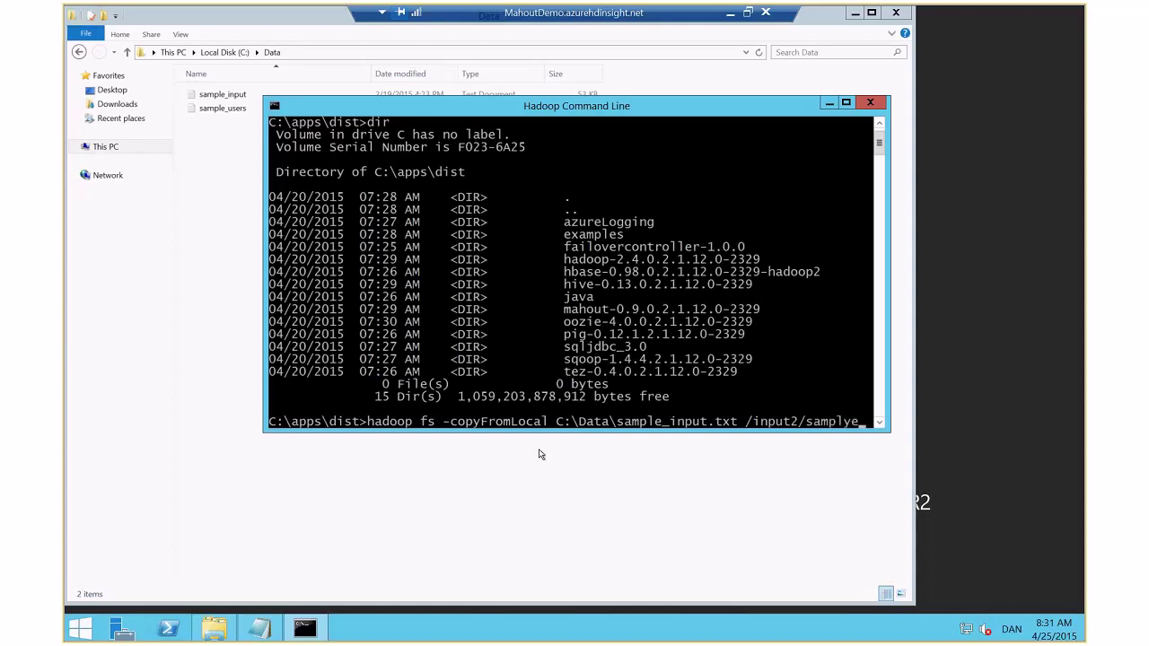
{"action": "key", "text": "BackSpace"}
{"action": "key", "text": "BackSpace"}
{"action": "type", "text": "e_input"}
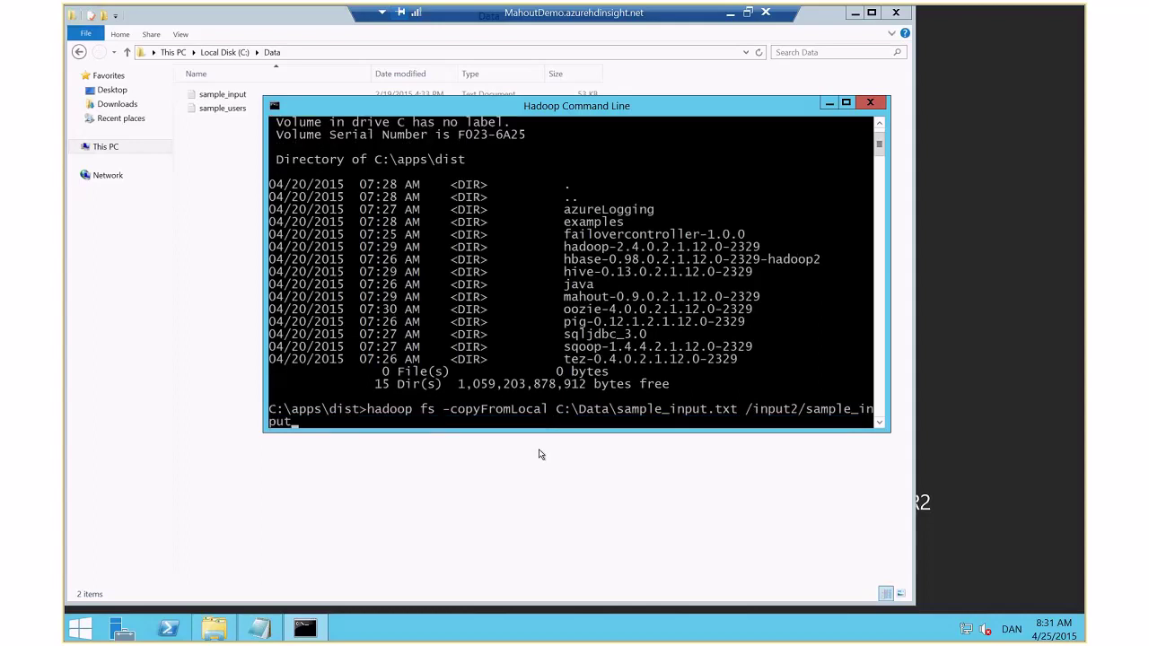
{"action": "type", "text": ".txt"}
{"action": "key", "text": "Return"}
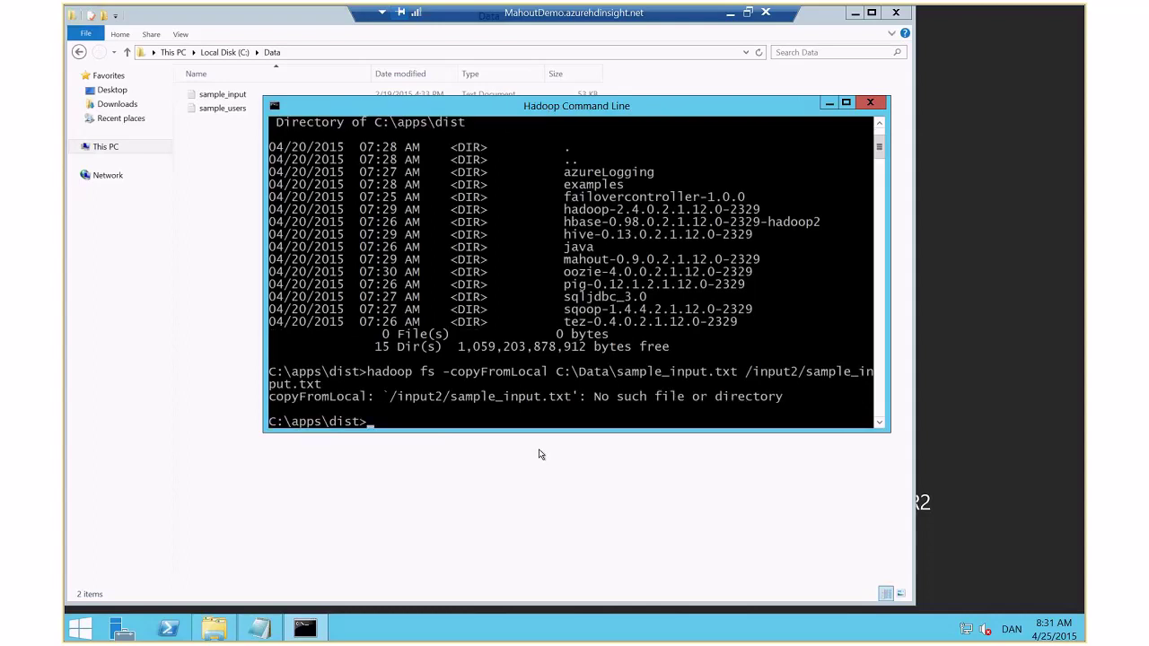
Create /input2 with hadoop fs -mkdir /input2/ and rerun the sample_input.txt copy
{"action": "key", "text": "Up"}
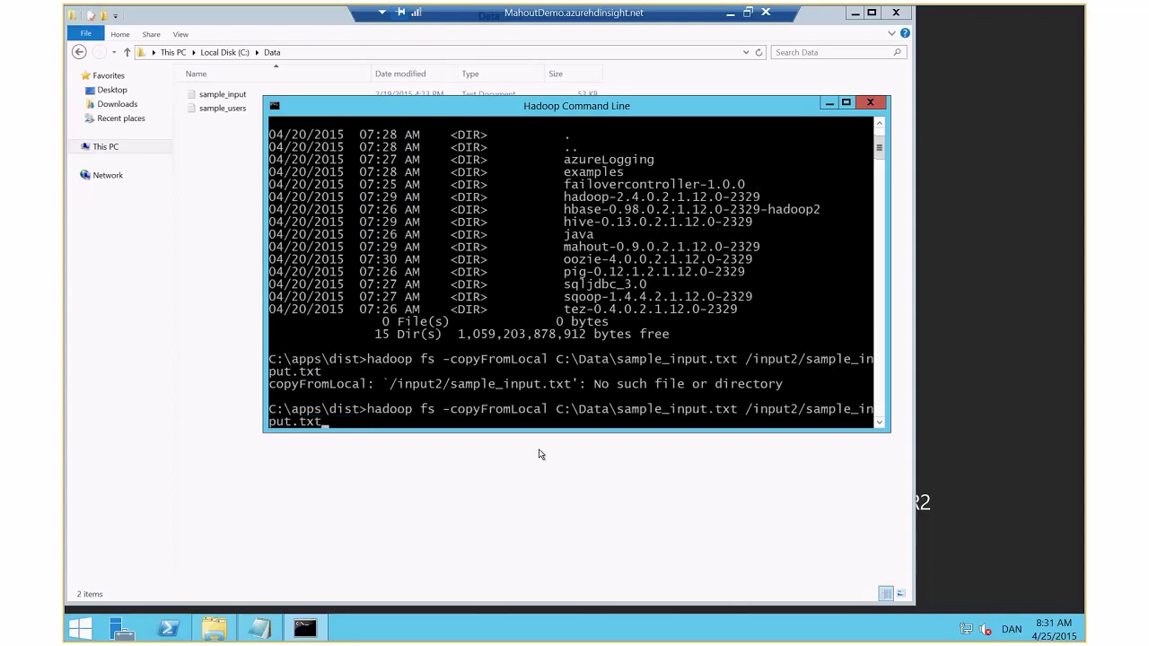
{"action": "key", "text": "Escape"}
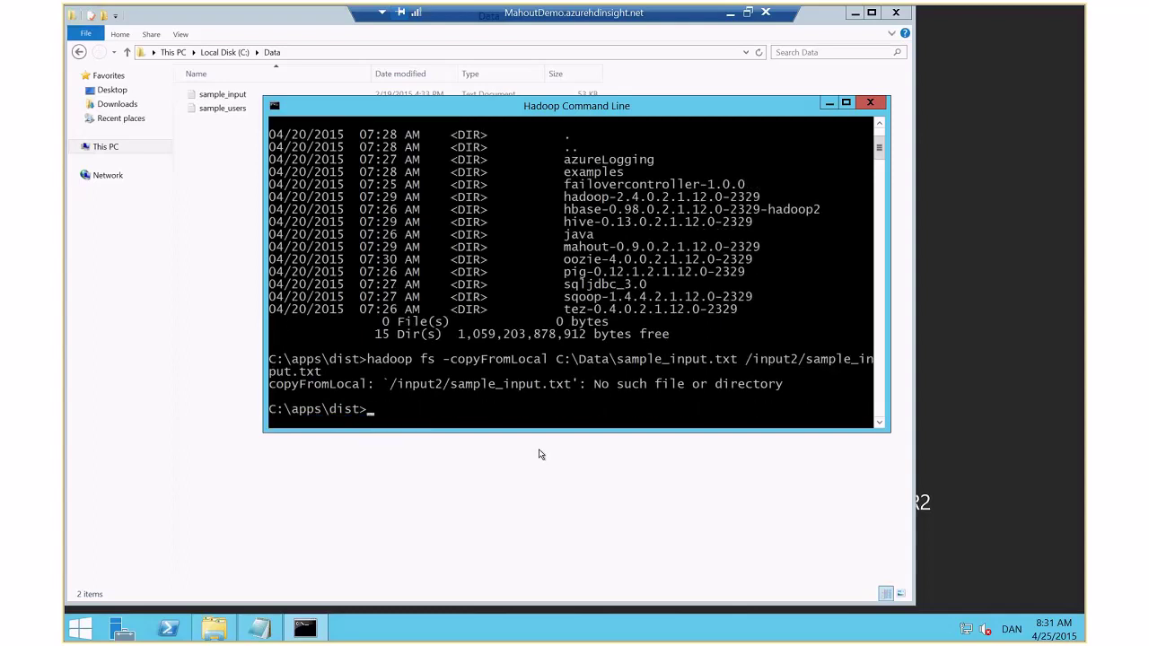
{"action": "type", "text": "hadoop fs -mkdir /"}
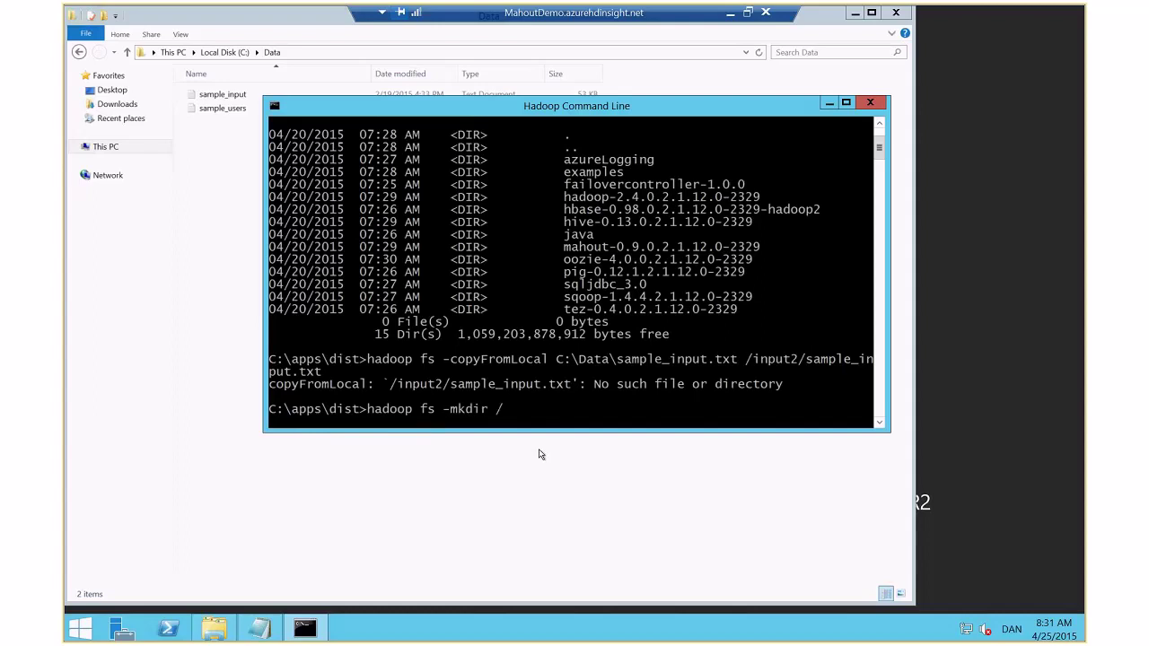
{"action": "type", "text": "input2/"}
{"action": "key", "text": "Return"}
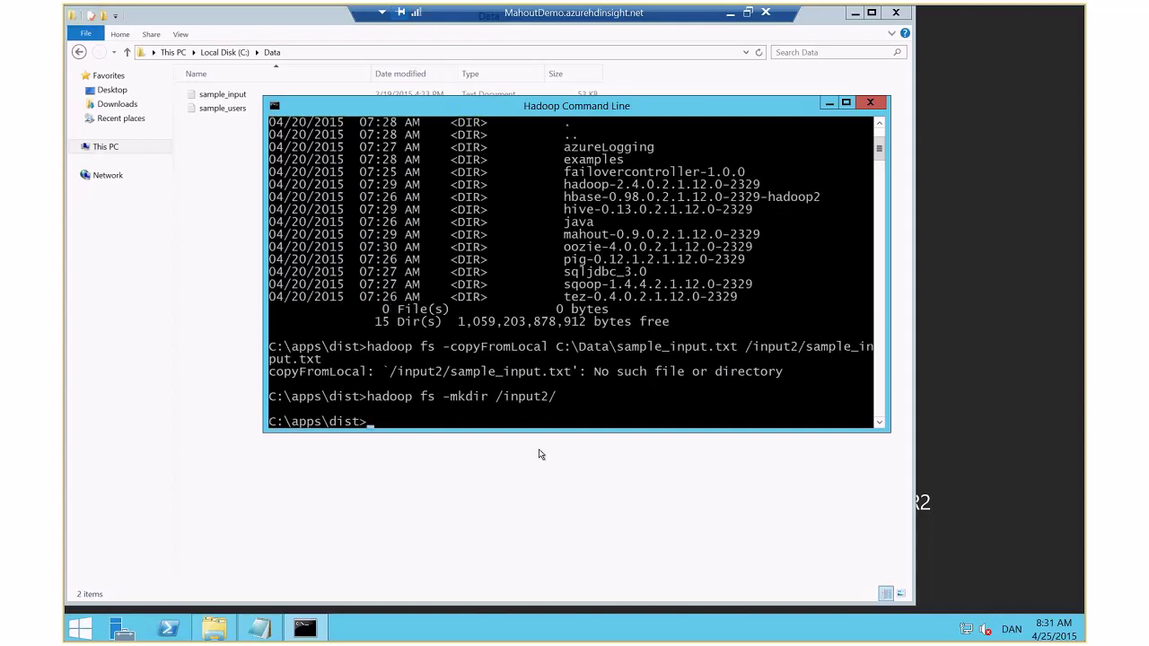
{"action": "key", "text": "Up"}
{"action": "key", "text": "Up"}
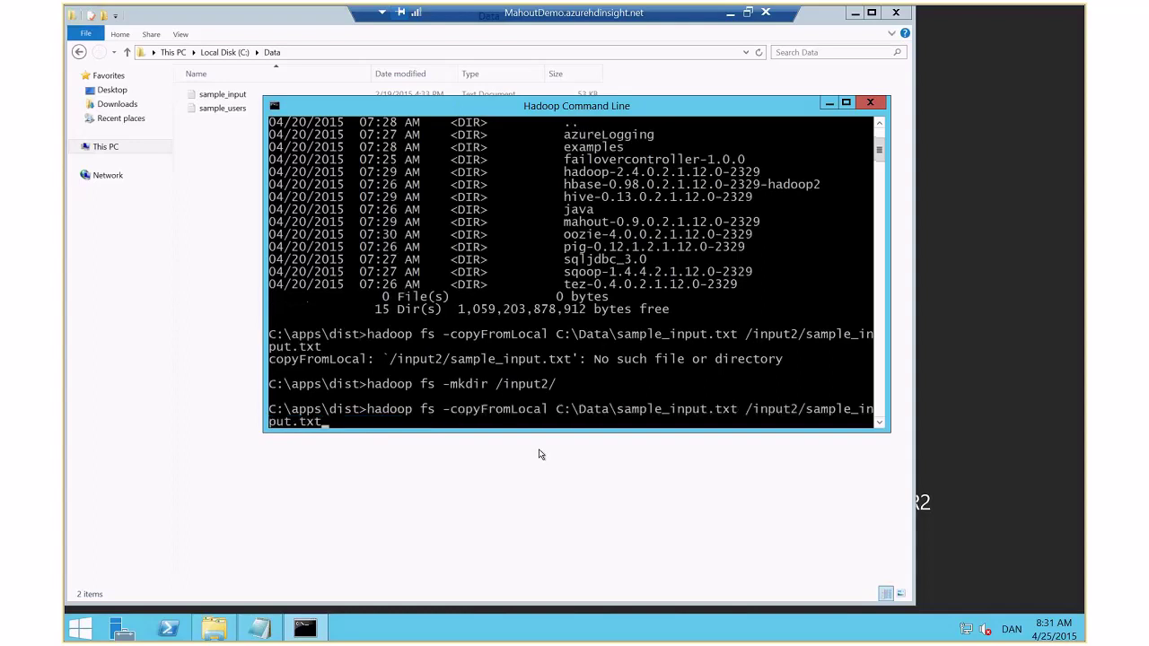
{"action": "key", "text": "Return"}
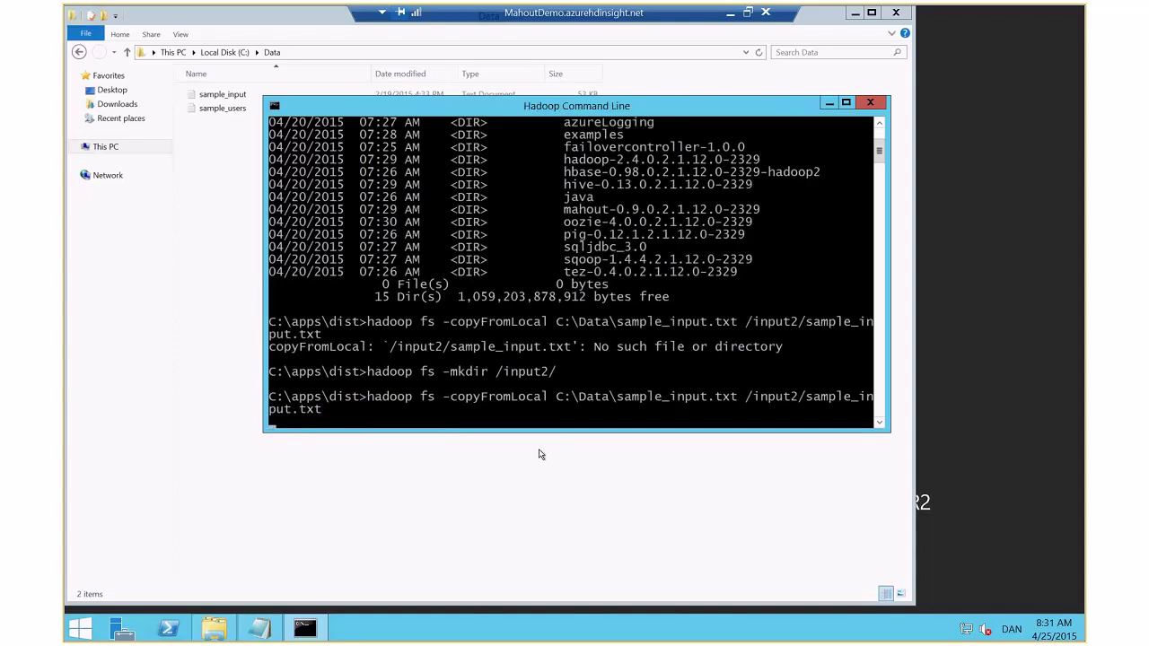
Edit the recalled command to copy sample_users.txt into /input2 as well
{"action": "key", "text": "Up"}
{"action": "key", "text": "Left"}
{"action": "key", "text": "Left"}
{"action": "key", "text": "Left"}
{"action": "key", "text": "Left"}
{"action": "key", "text": "Left"}
{"action": "key", "text": "Left"}
{"action": "key", "text": "Left"}
{"action": "key", "text": "Left"}
{"action": "key", "text": "Left"}
{"action": "key", "text": "Left"}
{"action": "key", "text": "Left"}
{"action": "key", "text": "Left"}
{"action": "key", "text": "Left"}
{"action": "key", "text": "Left"}
{"action": "key", "text": "Left"}
{"action": "key", "text": "Left"}
{"action": "key", "text": "Left"}
{"action": "key", "text": "Left"}
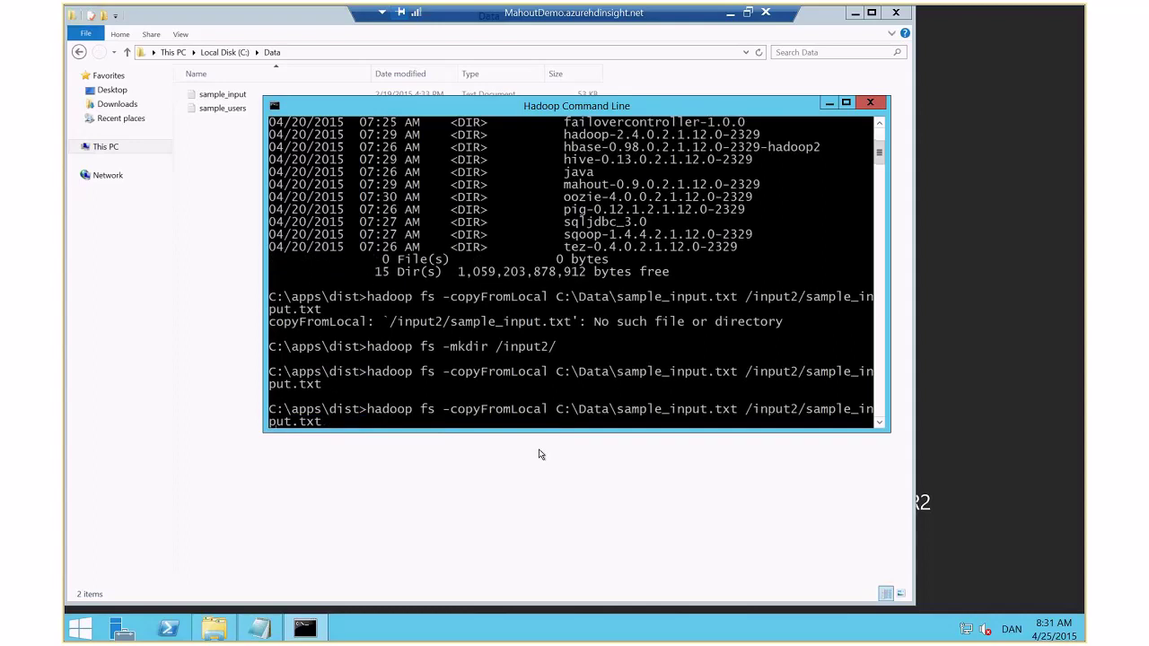
{"action": "key", "text": "Left"}
{"action": "key", "text": "Left"}
{"action": "key", "text": "Left"}
{"action": "key", "text": "BackSpace"}
{"action": "key", "text": "BackSpace"}
{"action": "key", "text": "BackSpace"}
{"action": "key", "text": "BackSpace"}
{"action": "key", "text": "BackSpace"}
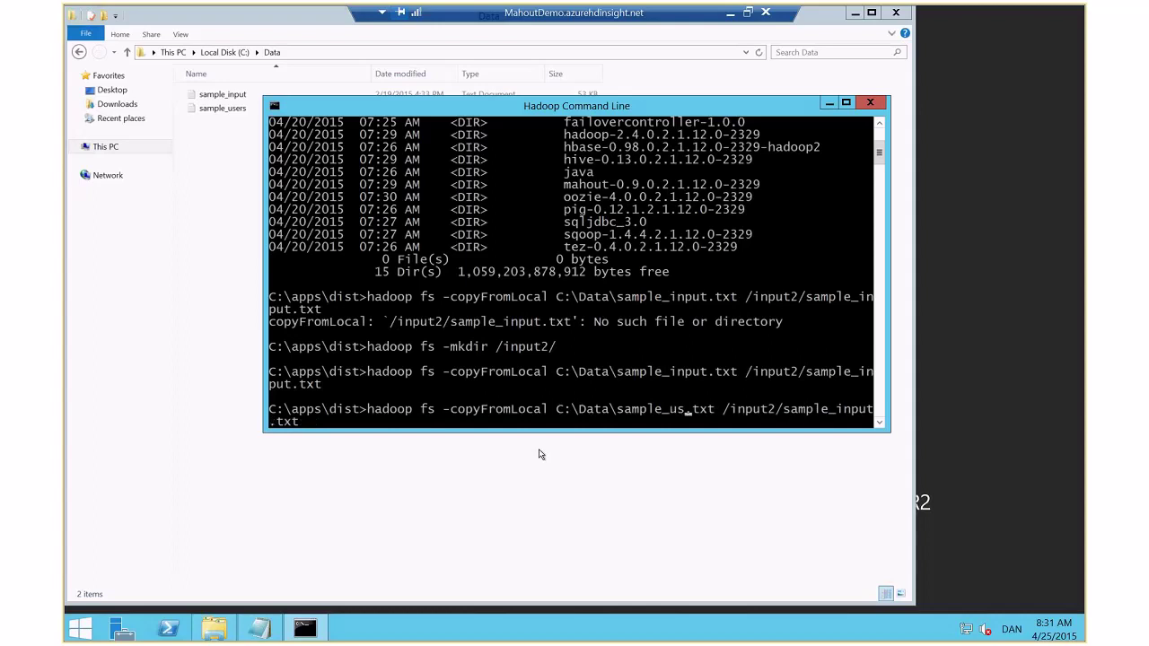
{"action": "type", "text": "users"}
{"action": "key", "text": "Left"}
{"action": "key", "text": "Left"}
{"action": "key", "text": "Left"}
{"action": "key", "text": "Left"}
{"action": "key", "text": "BackSpace"}
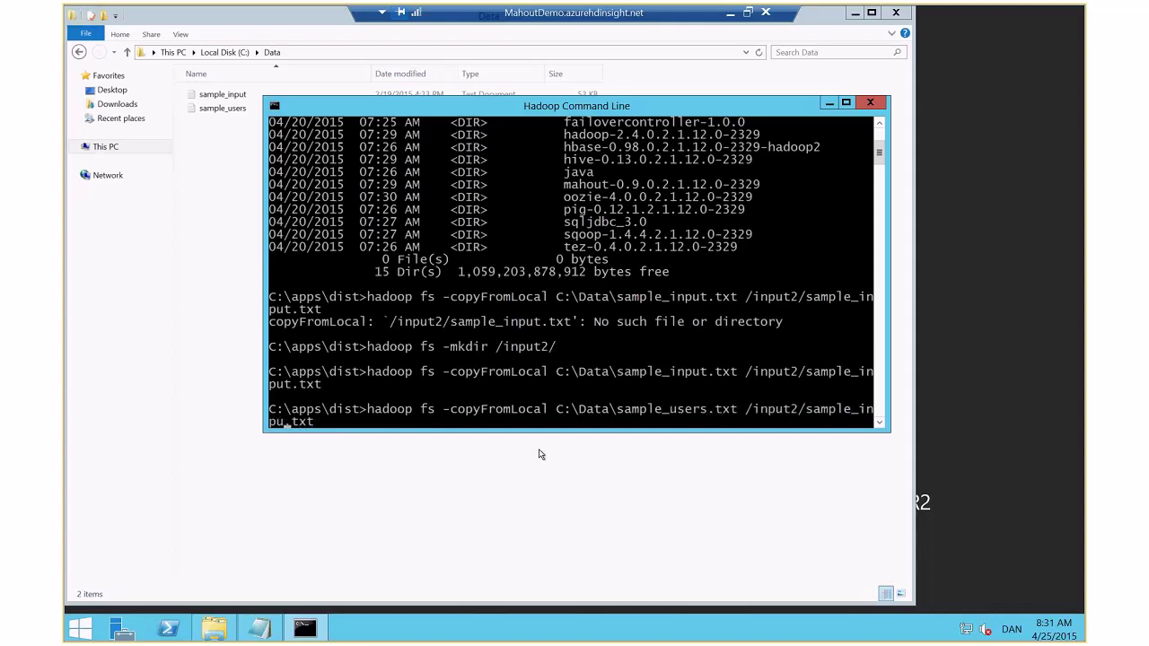
{"action": "key", "text": "BackSpace"}
{"action": "key", "text": "BackSpace"}
{"action": "key", "text": "BackSpace"}
{"action": "key", "text": "BackSpace"}
{"action": "type", "text": "users"}
{"action": "key", "text": "Return"}
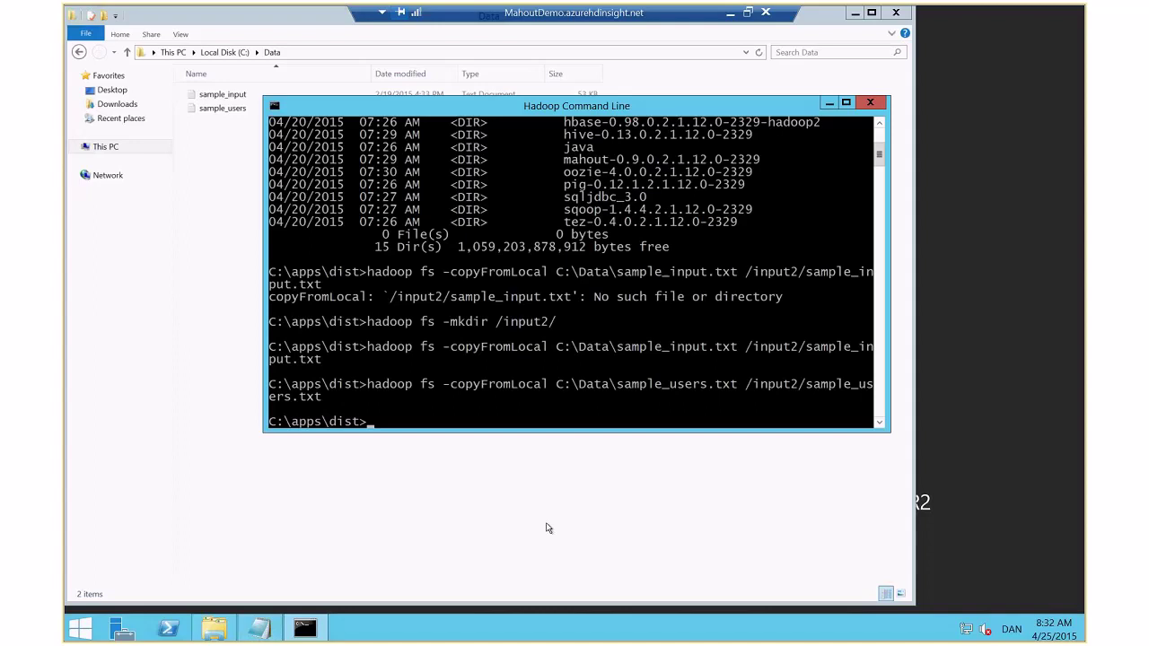
{"action": "type", "text": "hadoop fs -rm -rf /ou"}
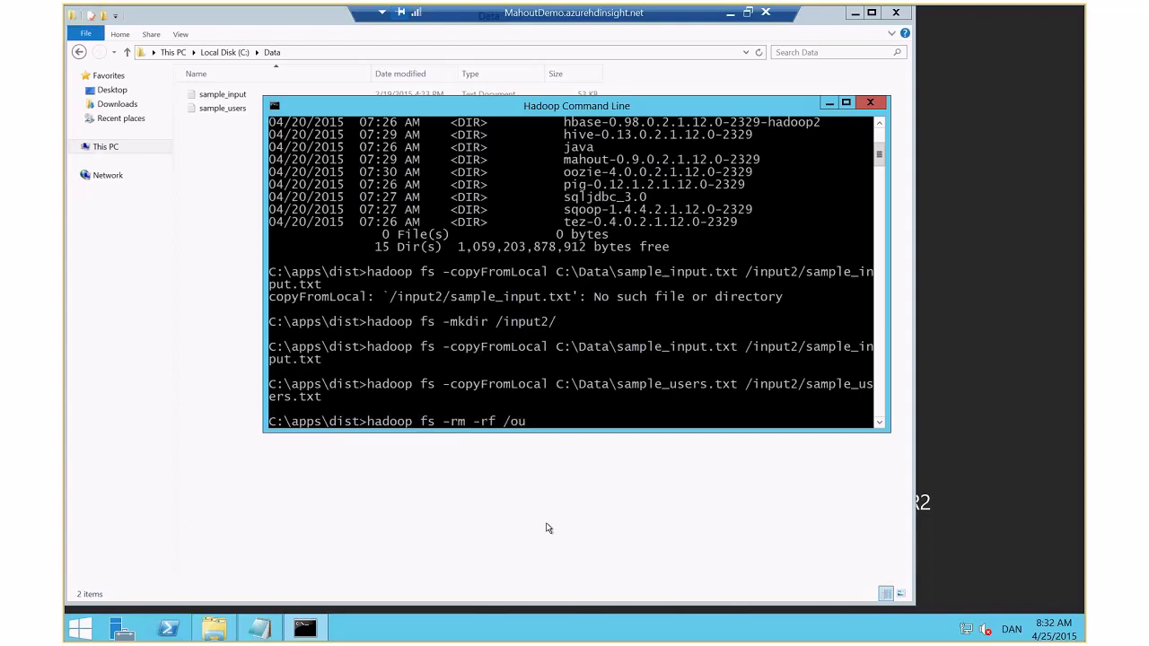
Delete the old HDFS /output folder with hadoop fs -rm -r -f /output/, correcting the -rf option
{"action": "type", "text": "tput/"}
{"action": "key", "text": "Return"}
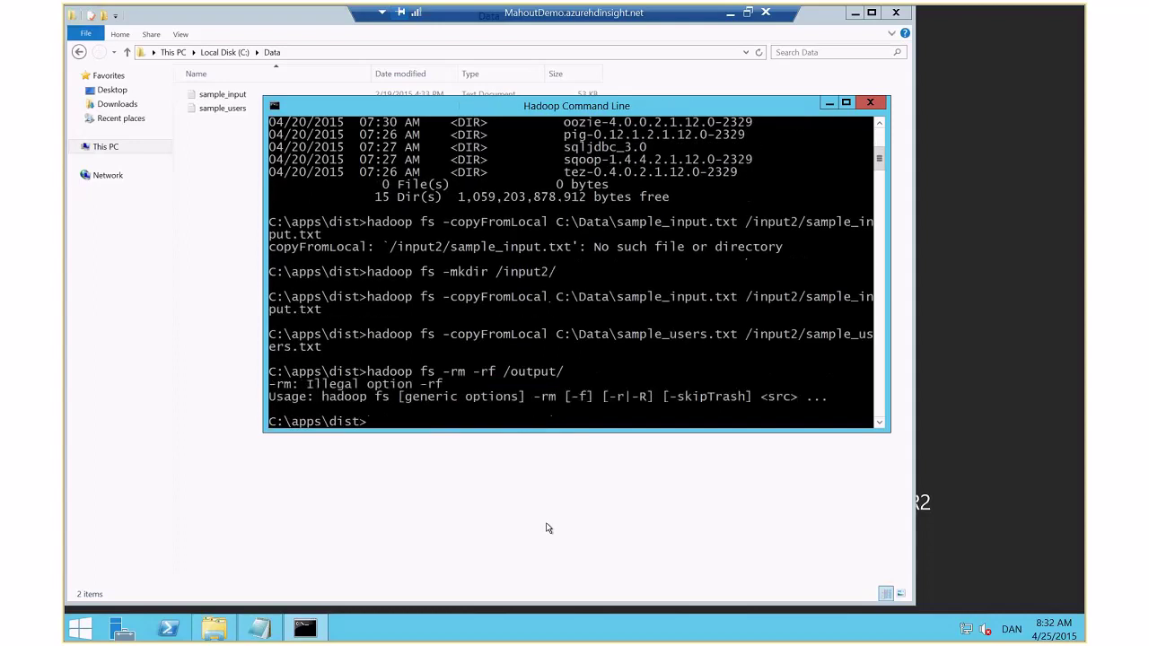
{"action": "key", "text": "Up"}
{"action": "key", "text": "Left"}
{"action": "key", "text": "Left"}
{"action": "key", "text": "Left"}
{"action": "key", "text": "Left"}
{"action": "key", "text": "Left"}
{"action": "key", "text": "Left"}
{"action": "key", "text": "Left"}
{"action": "key", "text": "Left"}
{"action": "key", "text": "Left"}
{"action": "key", "text": "Left"}
{"action": "key", "text": "Left"}
{"action": "key", "text": "Left"}
{"action": "key", "text": "Right"}
{"action": "key", "text": "Right"}
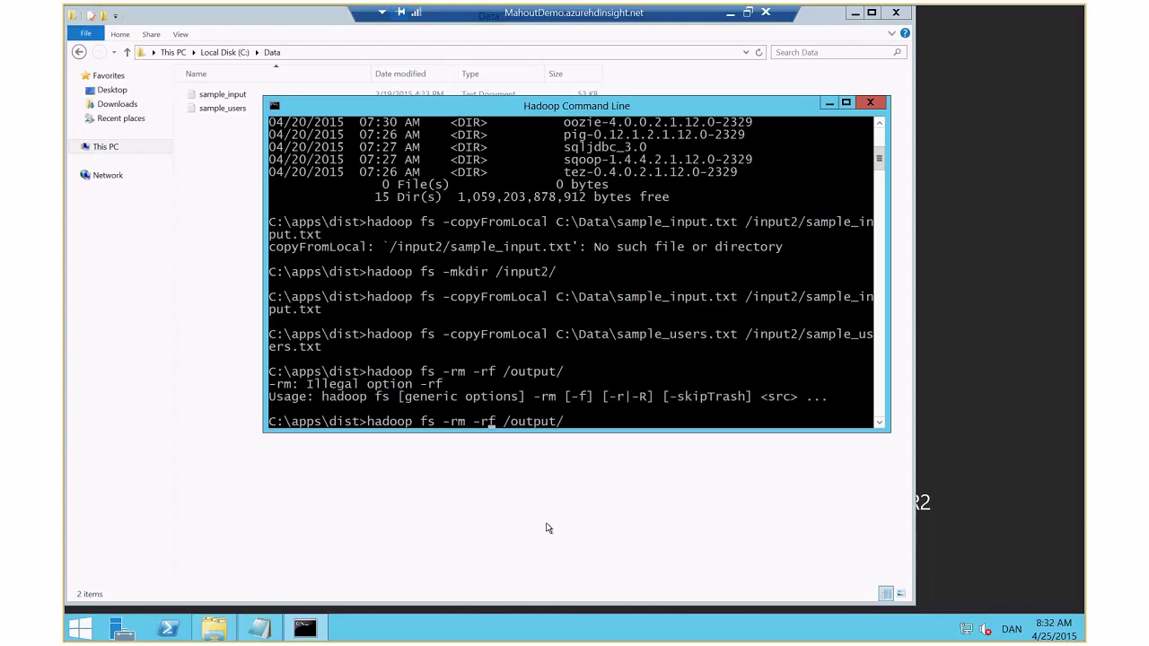
{"action": "type", "text": "-"}
{"action": "key", "text": "Left"}
{"action": "key", "text": "Return"}
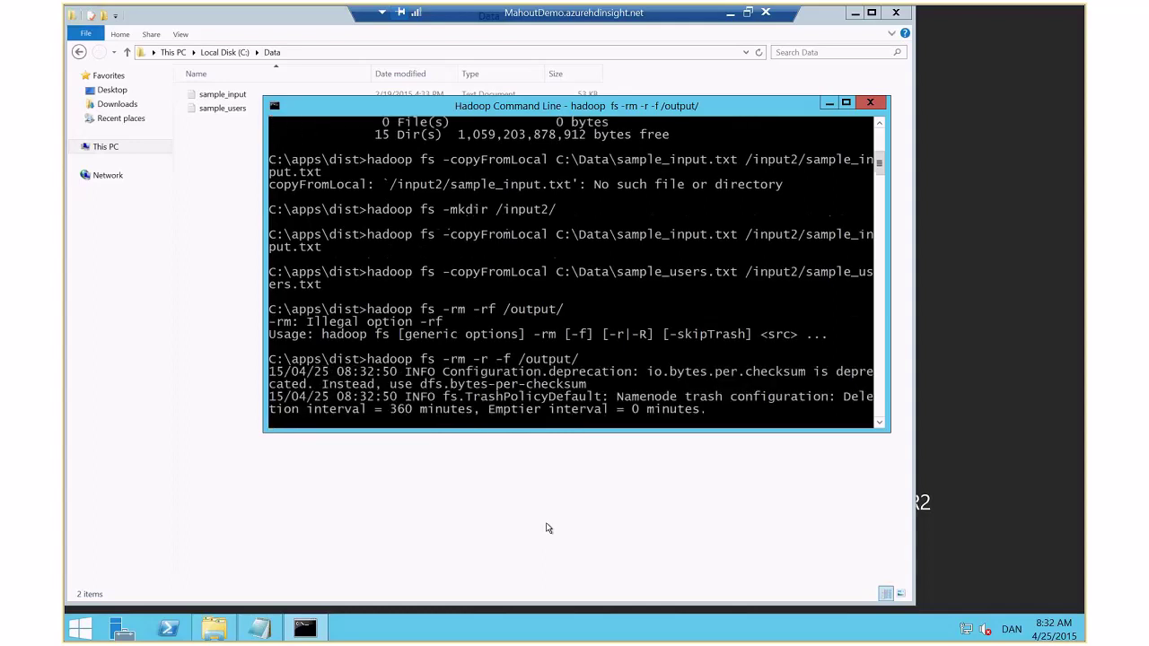
{"action": "key", "text": "Return"}
Remove the user's relative temp/ folder with hadoop fs -rm -r -f temp/
{"action": "key", "text": "Up"}
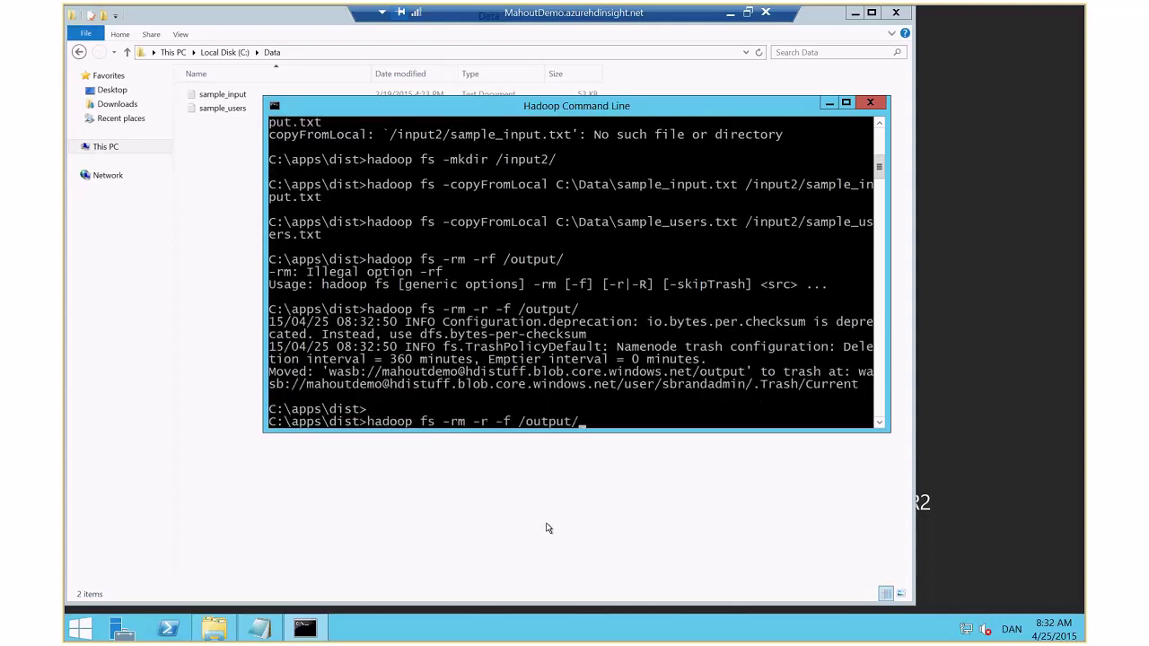
{"action": "key", "text": "BackSpace"}
{"action": "key", "text": "BackSpace"}
{"action": "key", "text": "BackSpace"}
{"action": "key", "text": "BackSpace"}
{"action": "key", "text": "BackSpace"}
{"action": "key", "text": "BackSpace"}
{"action": "key", "text": "BackSpace"}
{"action": "type", "text": "temp/"}
{"action": "key", "text": "Return"}
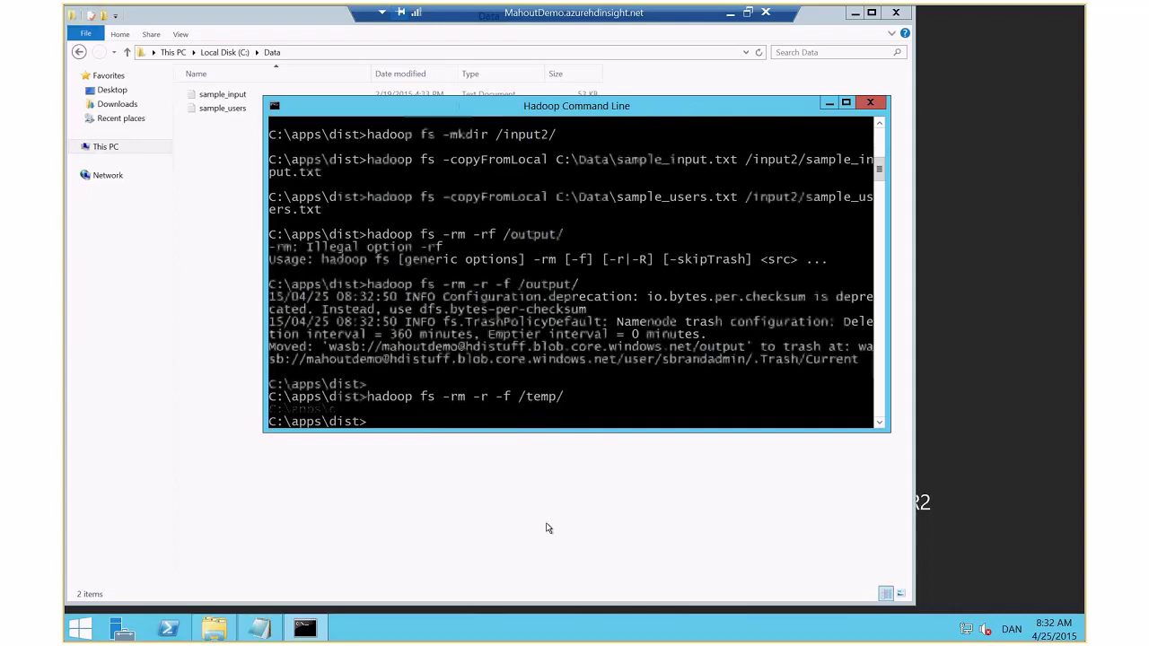
{"action": "key", "text": "Up"}
{"action": "key", "text": "Left"}
{"action": "key", "text": "Left"}
{"action": "key", "text": "Left"}
{"action": "key", "text": "Left"}
{"action": "key", "text": "Left"}
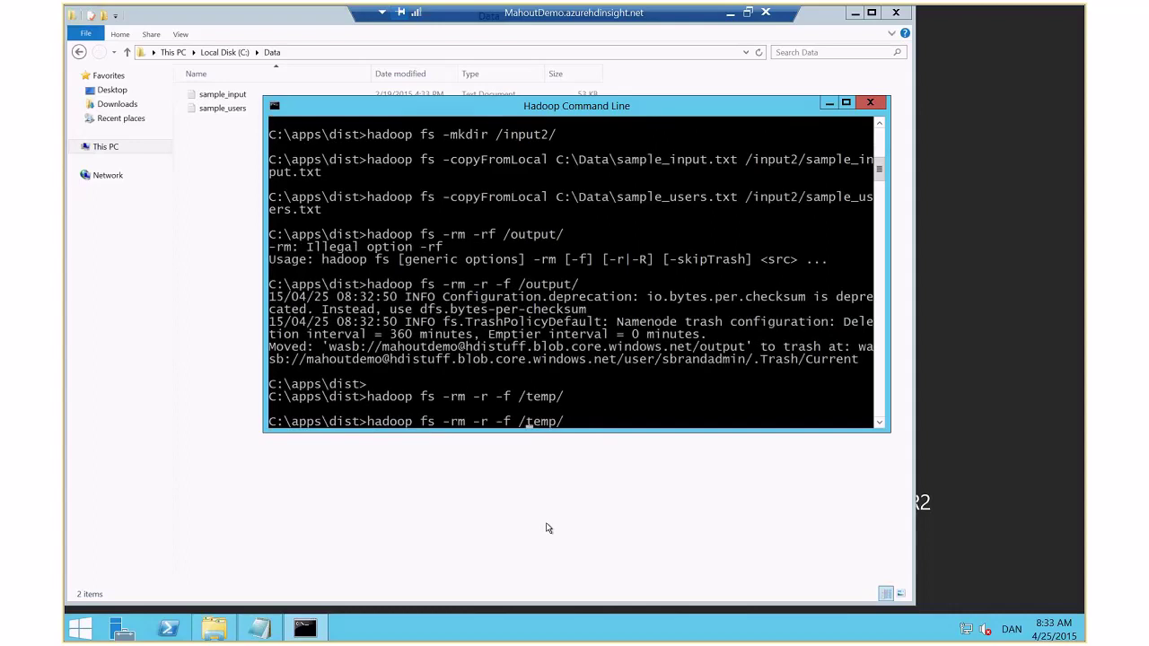
{"action": "key", "text": "BackSpace"}
{"action": "key", "text": "Return"}
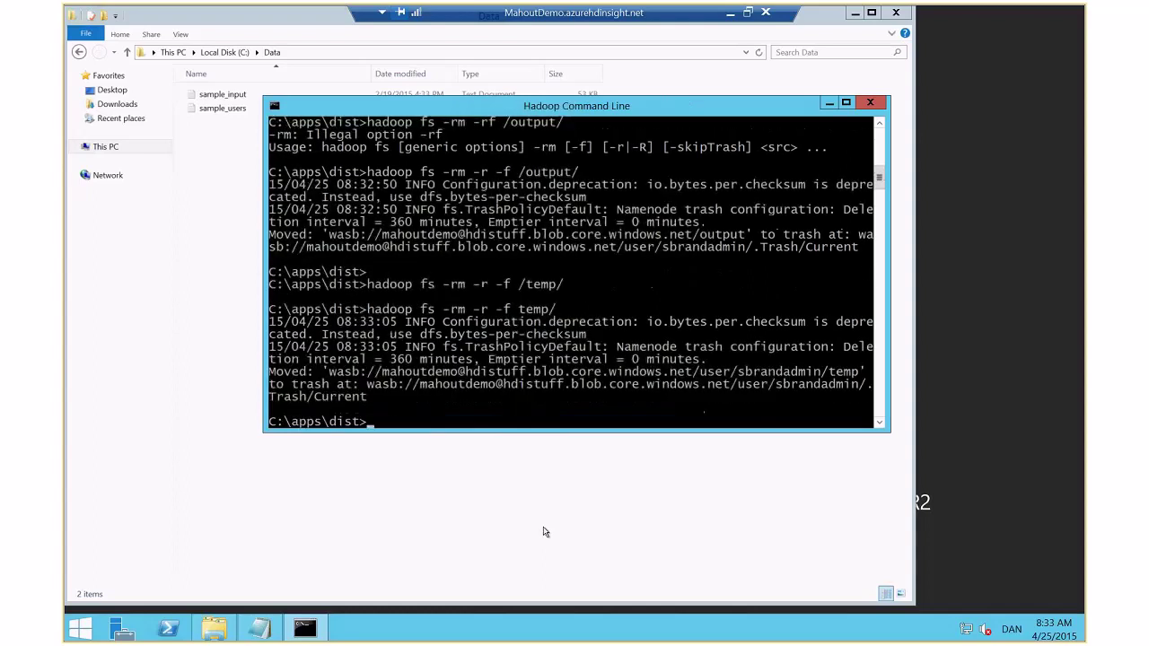
{"action": "left_click", "coordinate": [543, 532]}
In Notepad, review the command's hadoop jar call, RecommenderJob class and SIMILARITY_COOCCURRENCE similarity option
{"action": "left_click", "coordinate": [259, 628]}
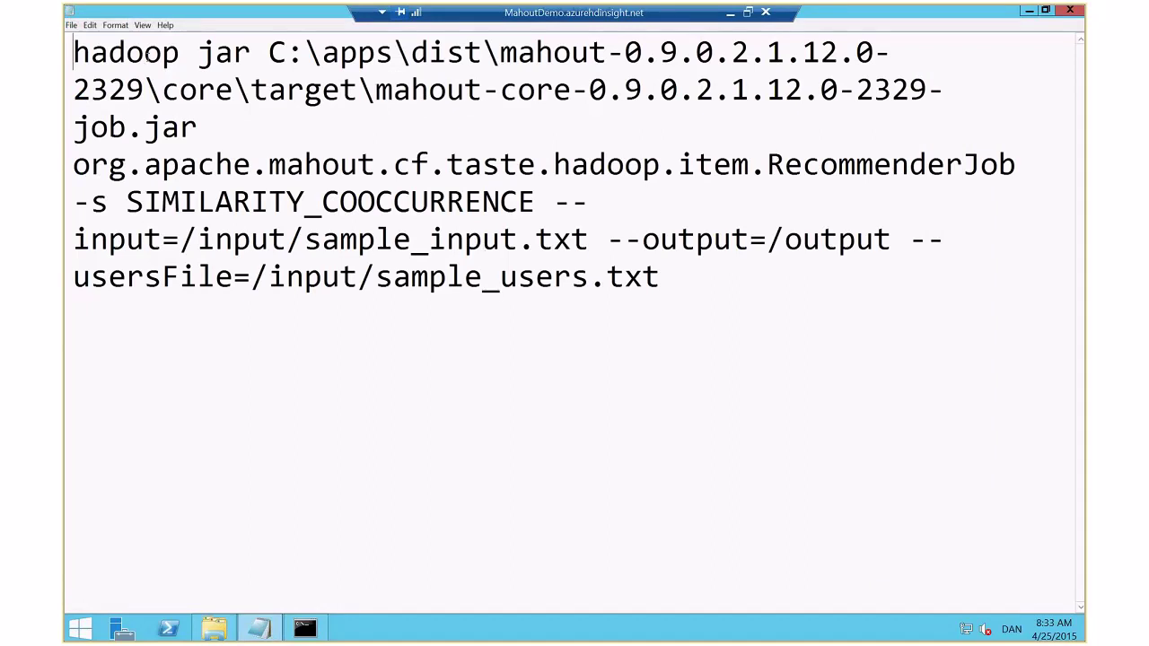
{"action": "double_click", "coordinate": [99, 52]}
{"action": "left_click_drag", "start_coordinate": [179, 52], "coordinate": [72, 54]}
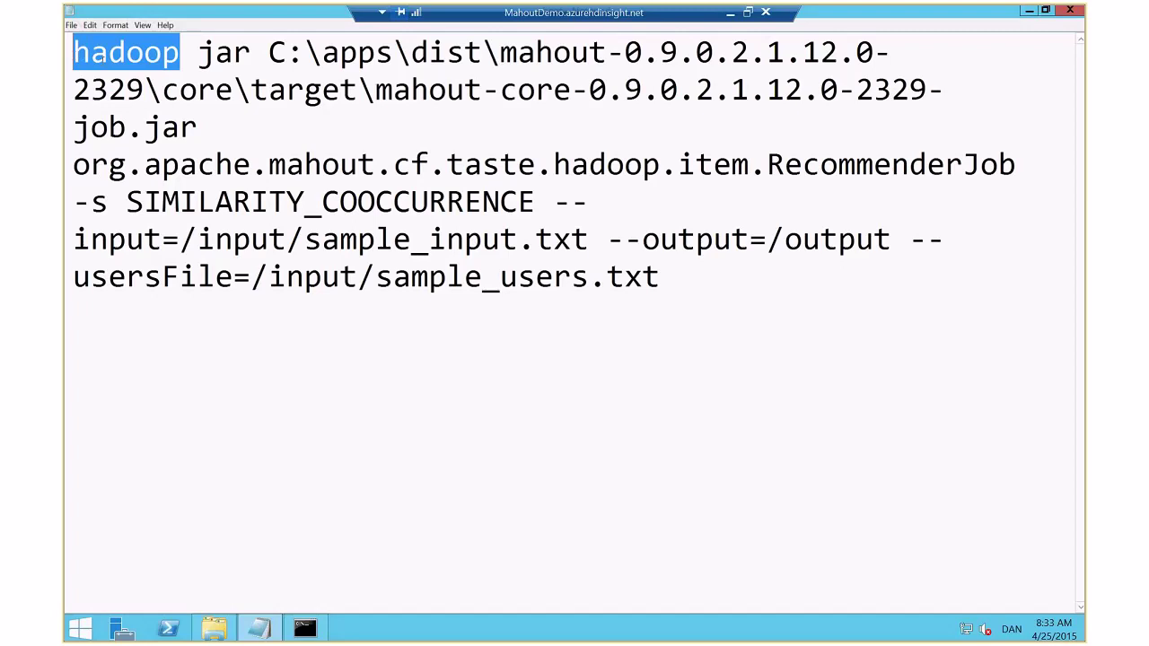
{"action": "left_click_drag", "start_coordinate": [196, 52], "coordinate": [215, 128]}
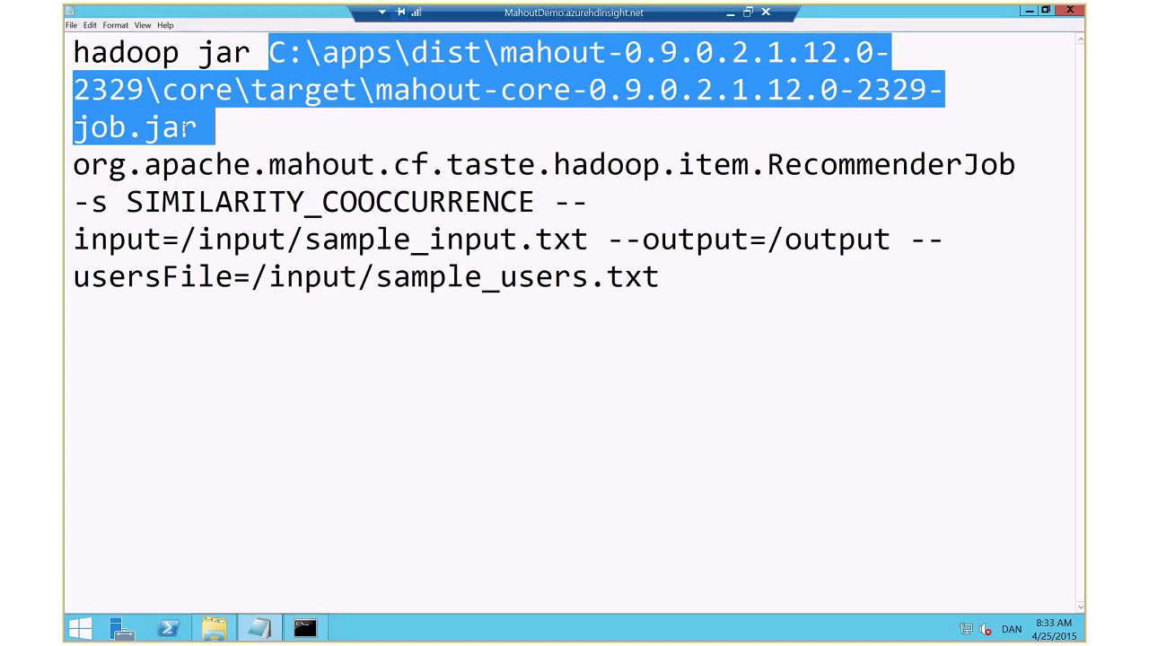
{"action": "left_click_drag", "start_coordinate": [73, 164], "coordinate": [1022, 164]}
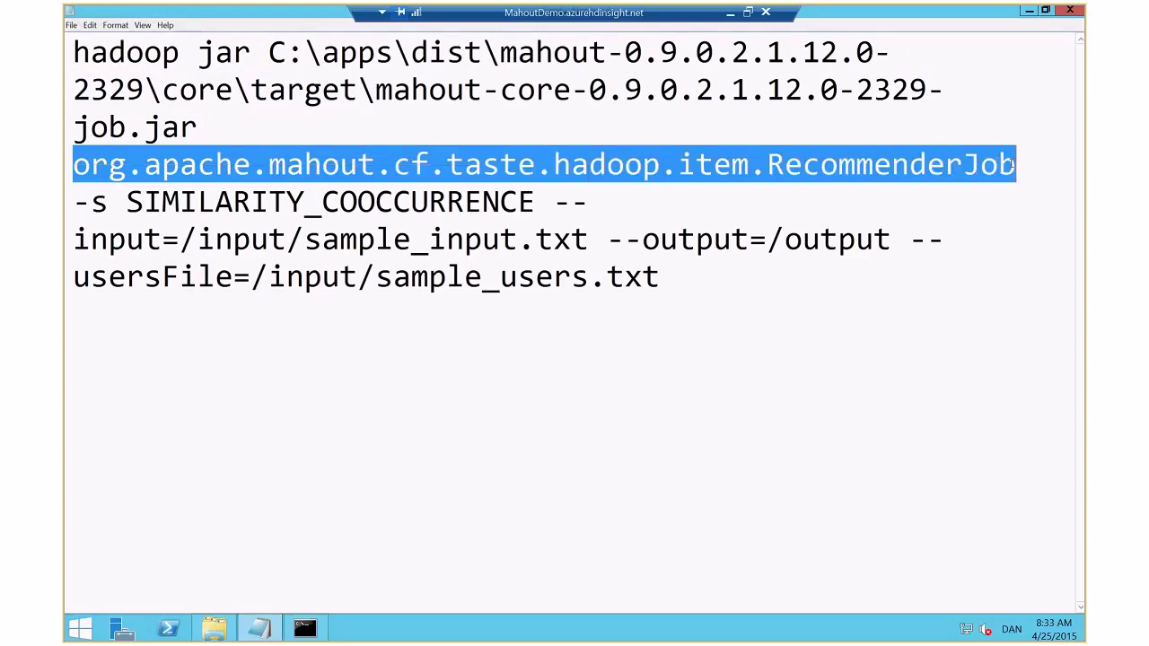
{"action": "left_click_drag", "start_coordinate": [75, 203], "coordinate": [119, 203]}
{"action": "left_click", "coordinate": [535, 201]}
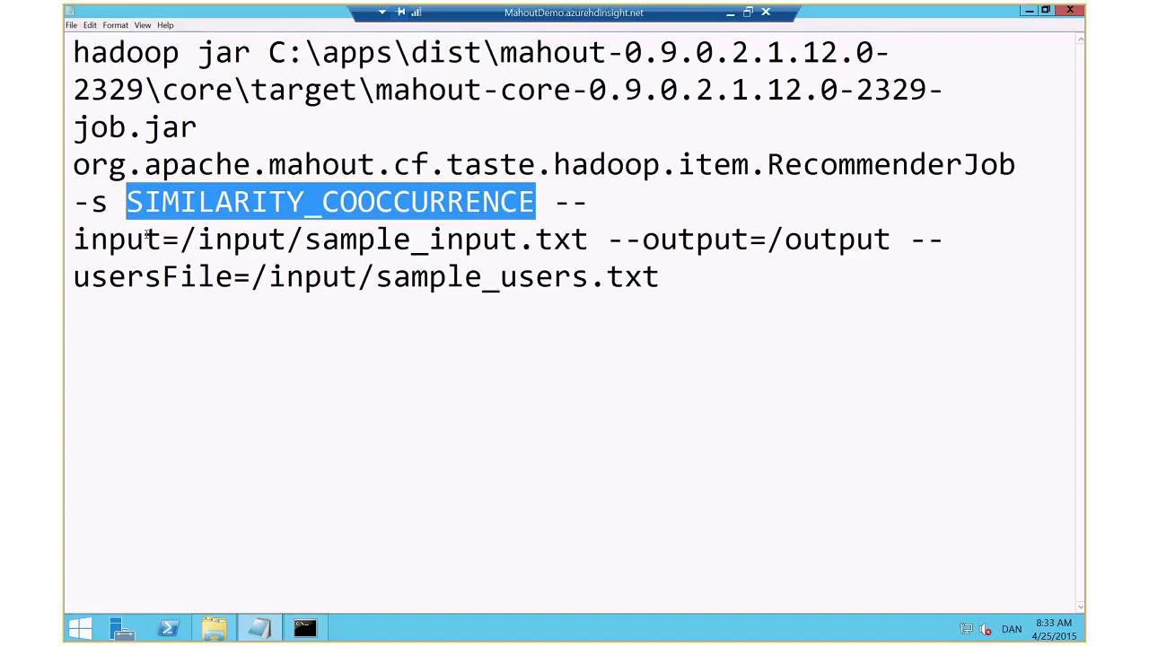
Change the input and usersFile paths from /input to /input2, leaving /output unchanged
{"action": "left_click", "coordinate": [285, 248]}
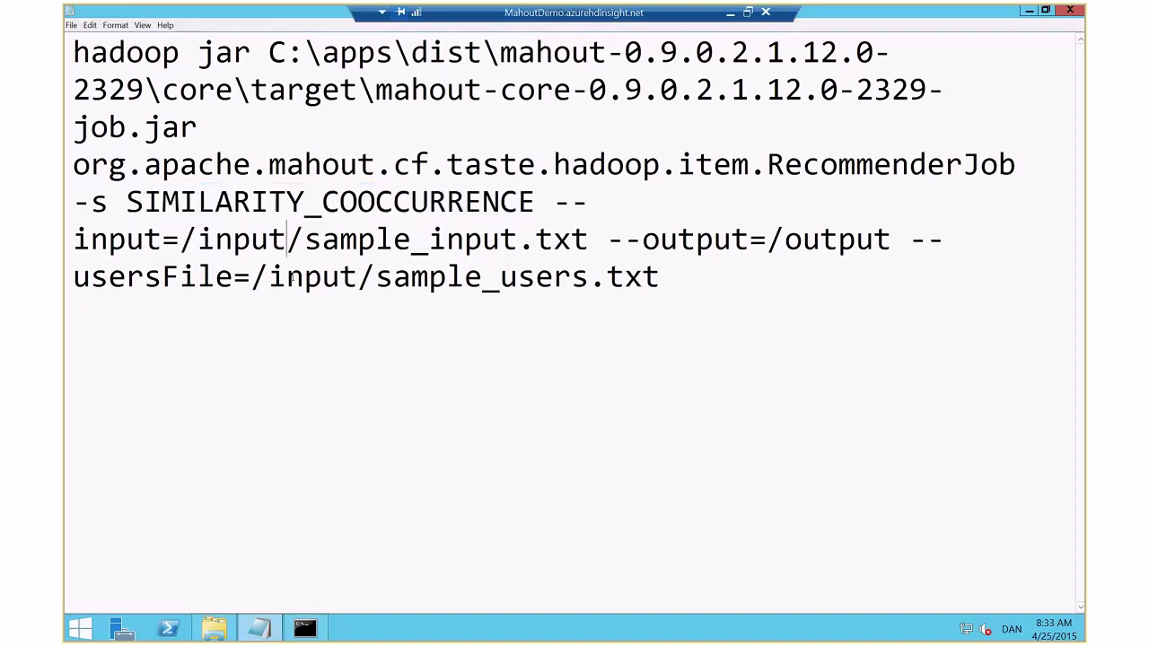
{"action": "type", "text": "2"}
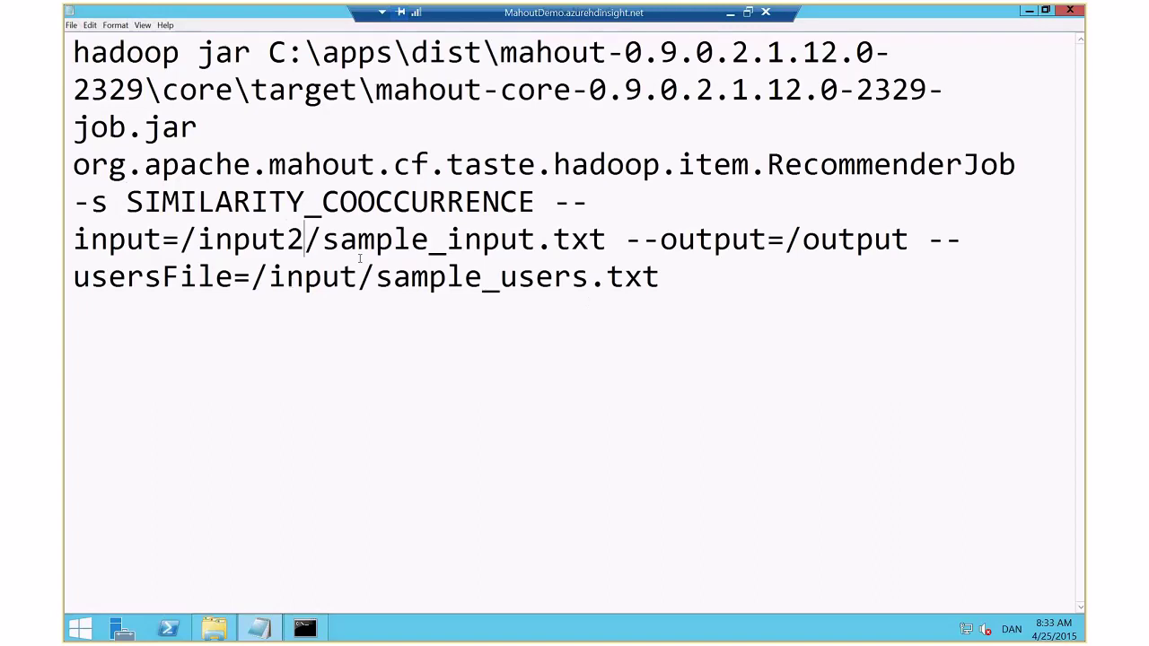
{"action": "left_click", "coordinate": [358, 274]}
{"action": "type", "text": "2"}
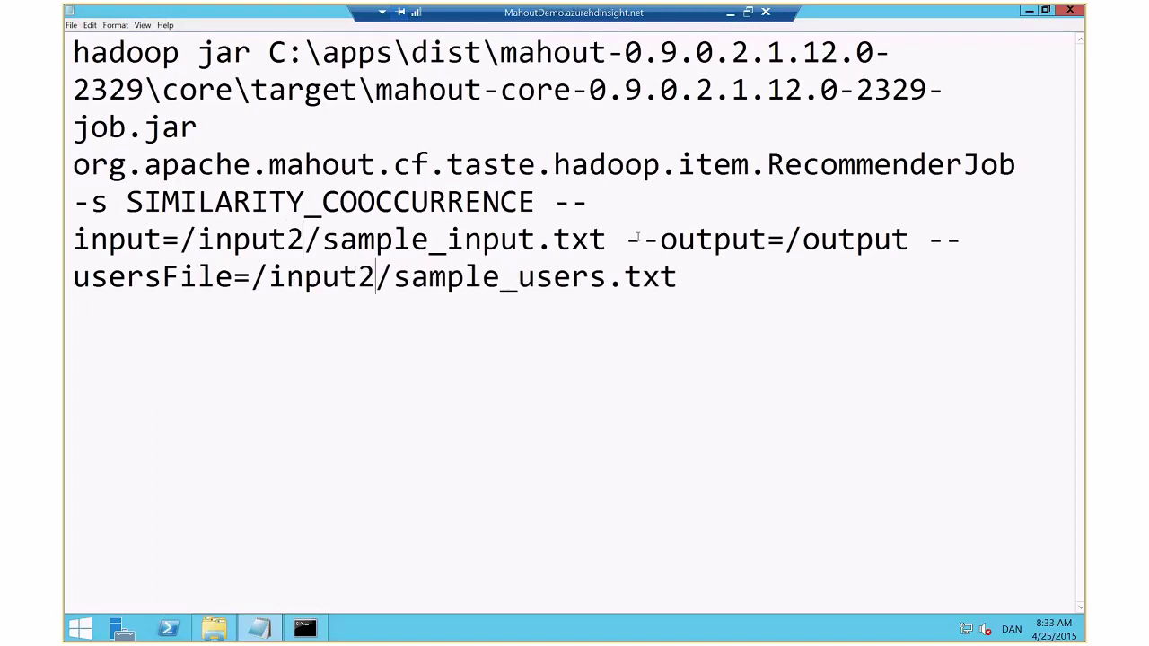
{"action": "left_click_drag", "start_coordinate": [789, 248], "coordinate": [909, 243]}
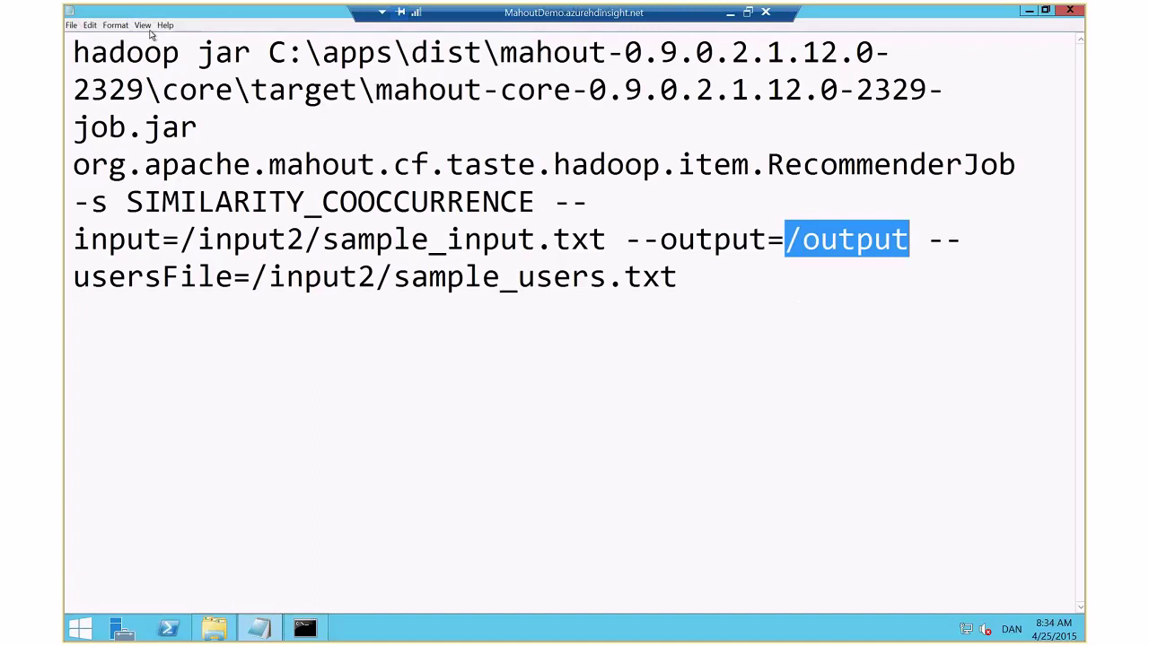
Turn off Word Wrap so the command sits on a single line
{"action": "left_click", "coordinate": [115, 25]}
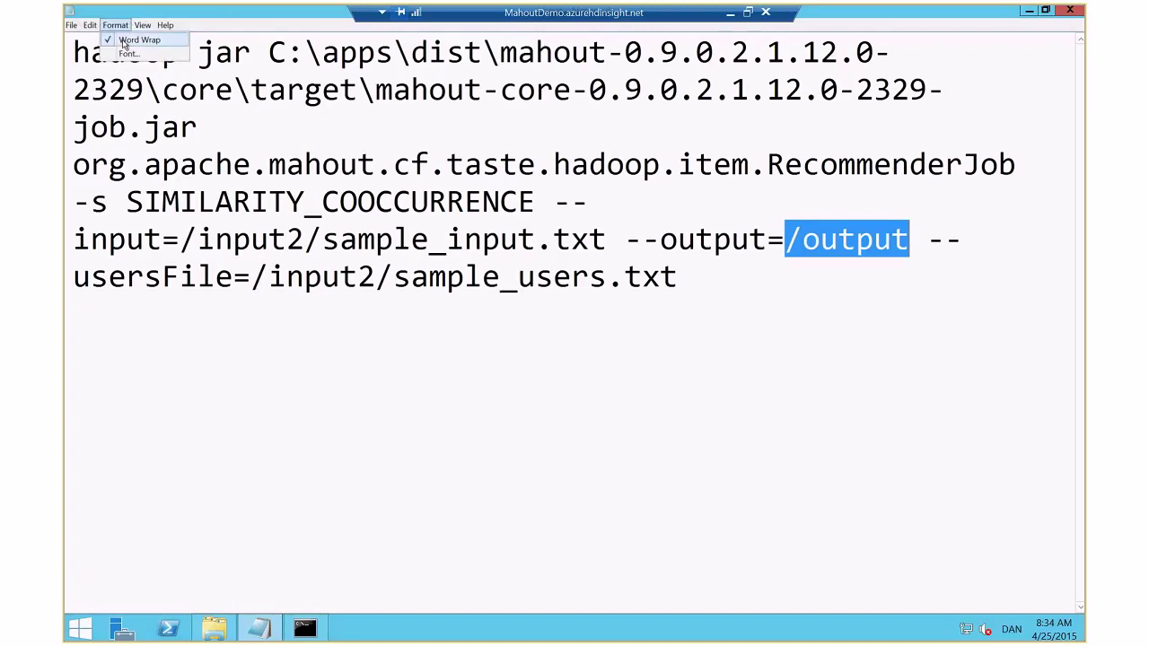
{"action": "left_click", "coordinate": [123, 45]}
{"action": "key", "text": "ctrl+c"}
{"action": "key", "text": "alt+Tab"}
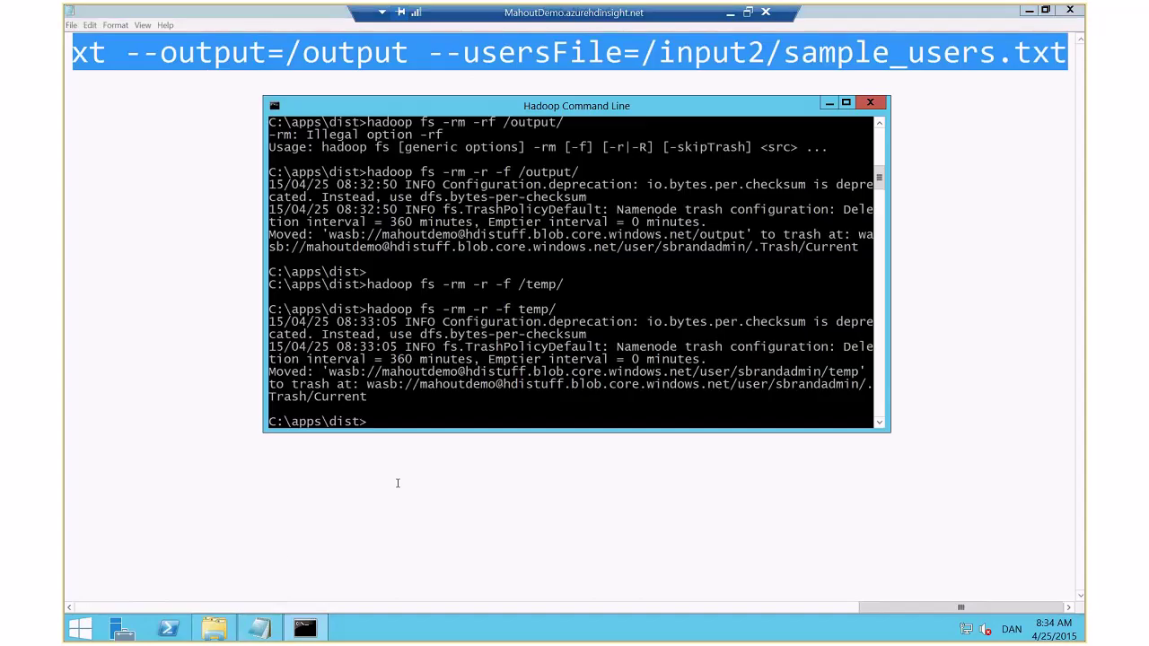
Paste the RecommenderJob command into Hadoop Command Line, run it, and minimize the remote session
{"action": "right_click", "coordinate": [431, 329]}
{"action": "left_click", "coordinate": [456, 366]}
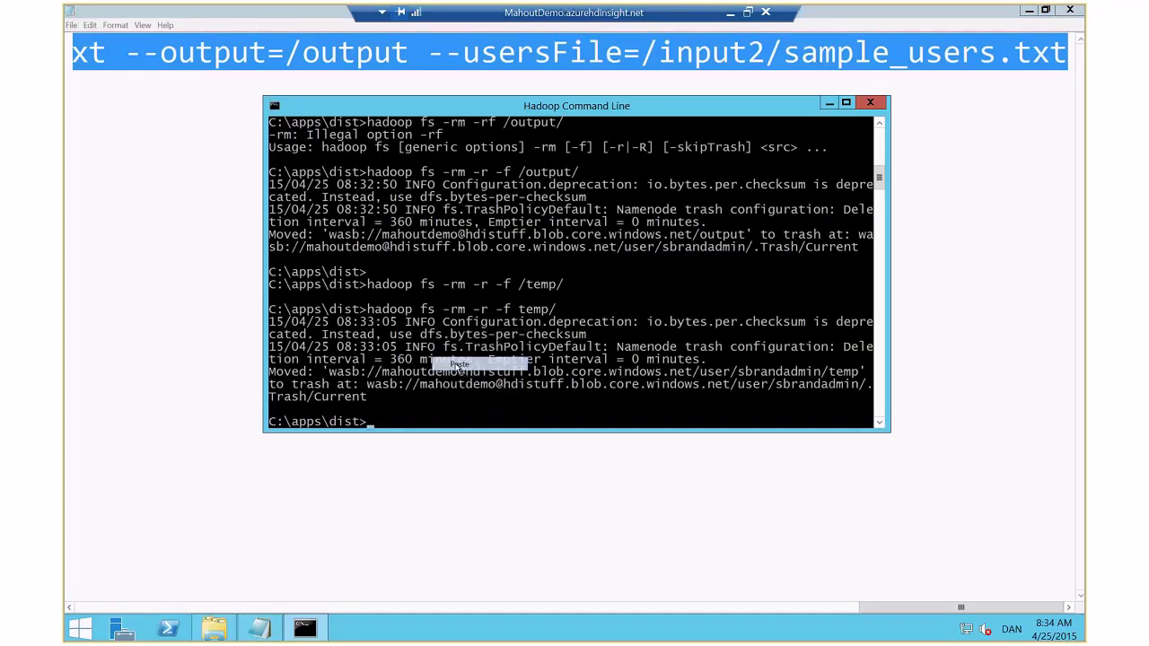
{"action": "key", "text": "Return"}
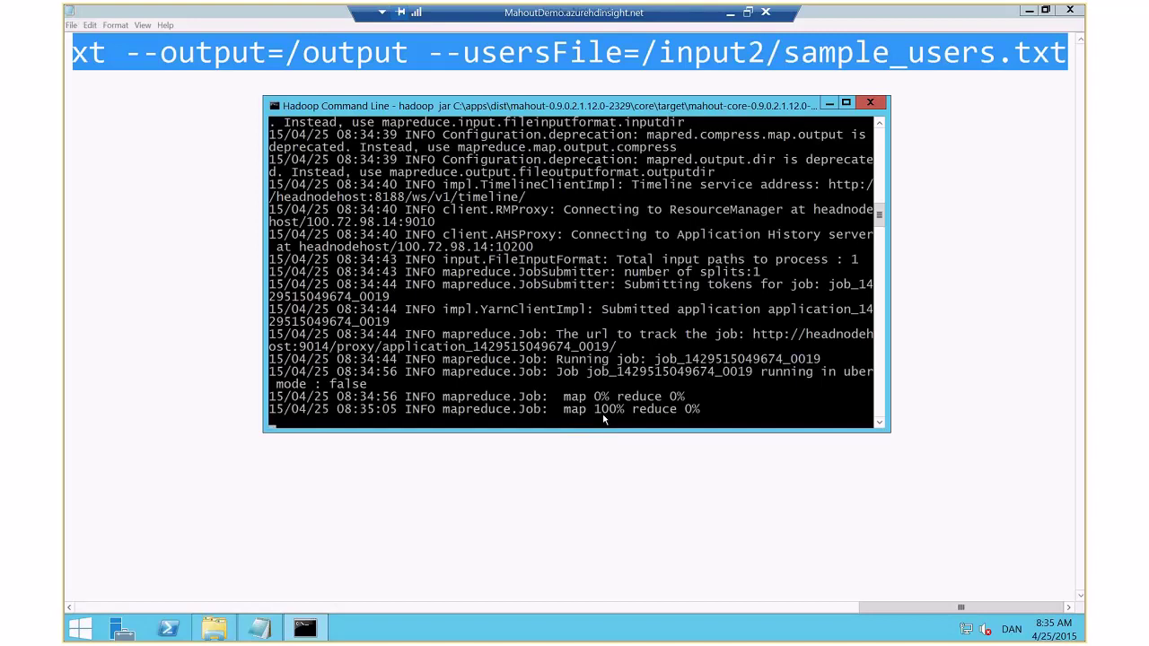
{"action": "left_click", "coordinate": [729, 13]}
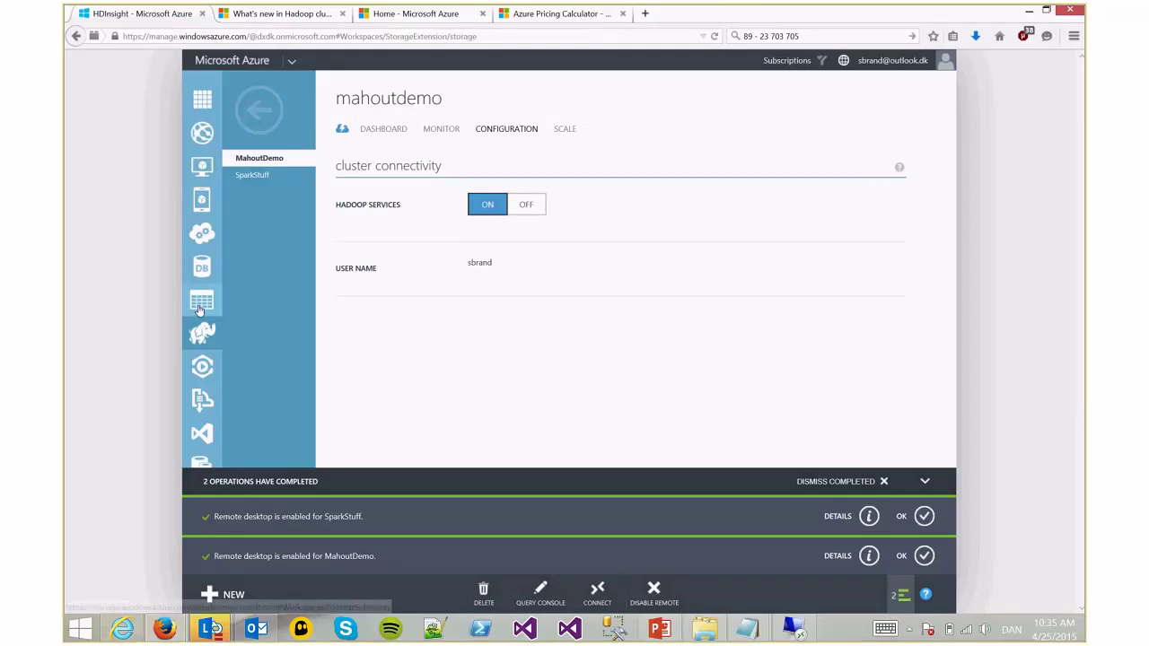
Open the mahoutdemo container's blobs in the hdistuff storage account
{"action": "left_click", "coordinate": [199, 305]}
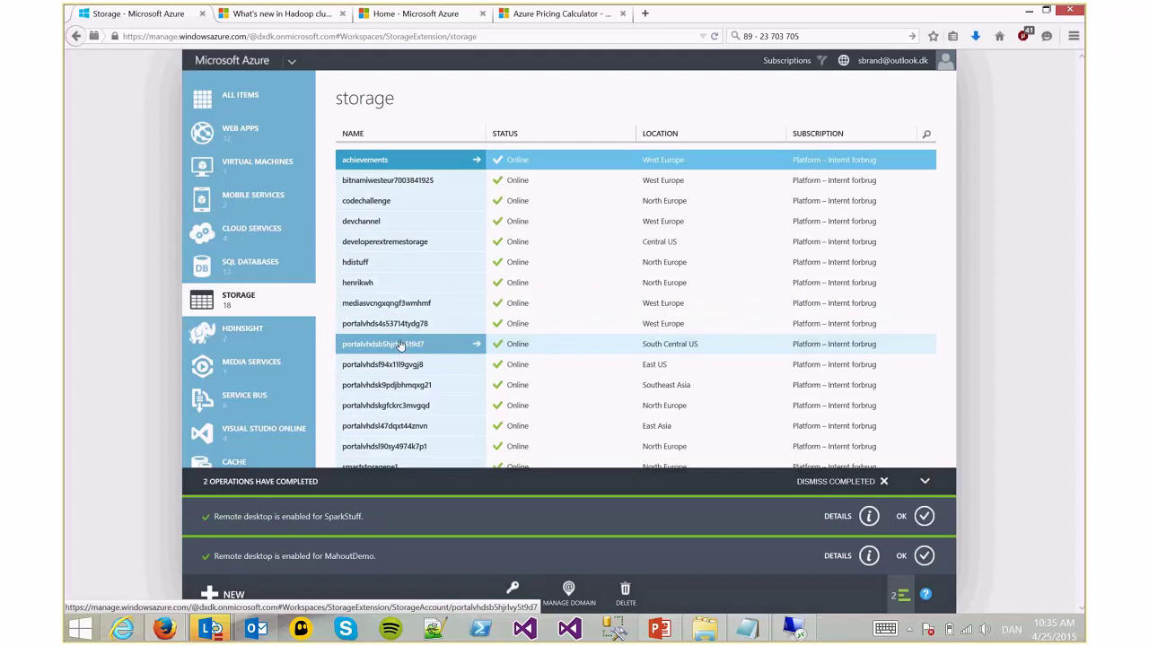
{"action": "left_click", "coordinate": [428, 268]}
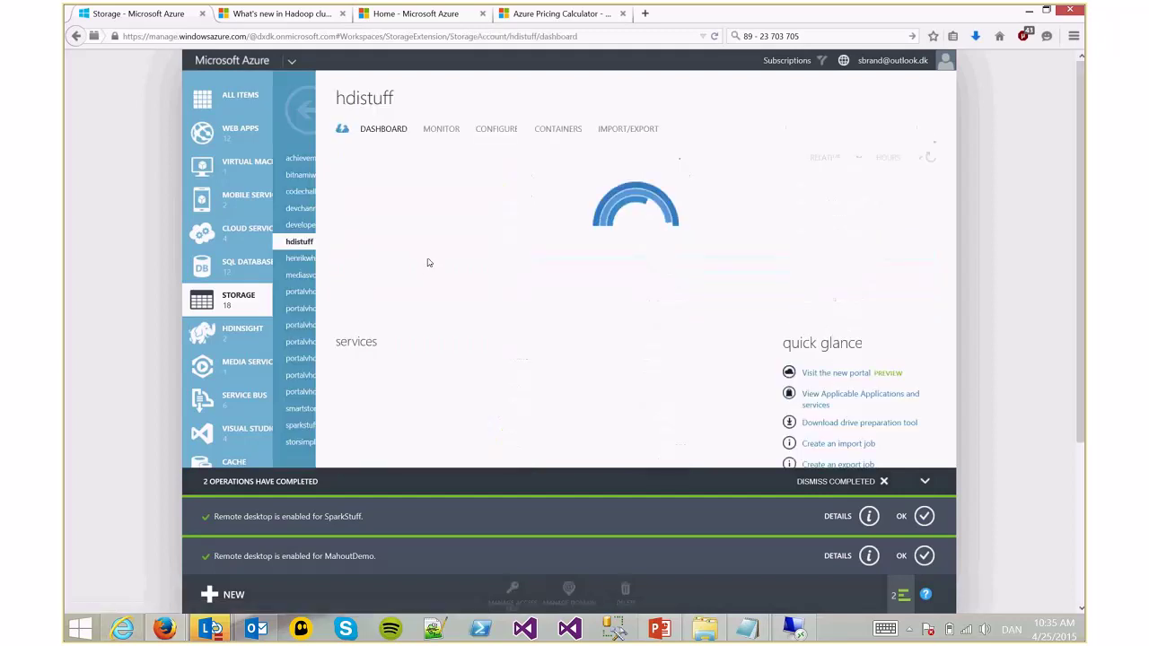
{"action": "left_click", "coordinate": [555, 128]}
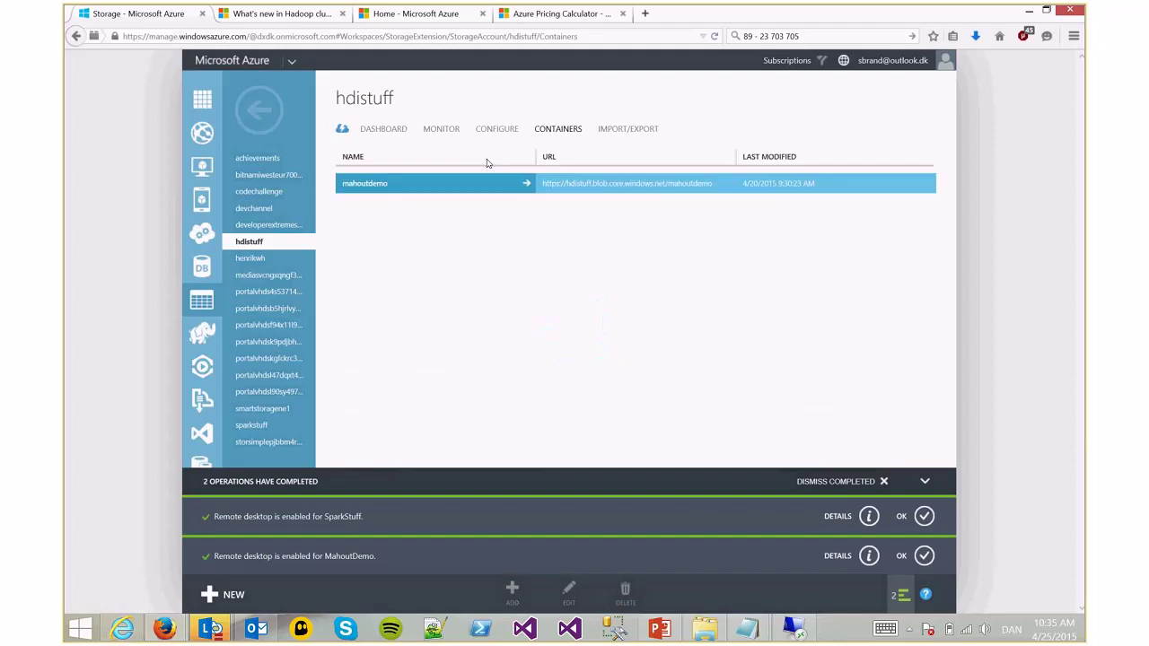
{"action": "left_click", "coordinate": [415, 185]}
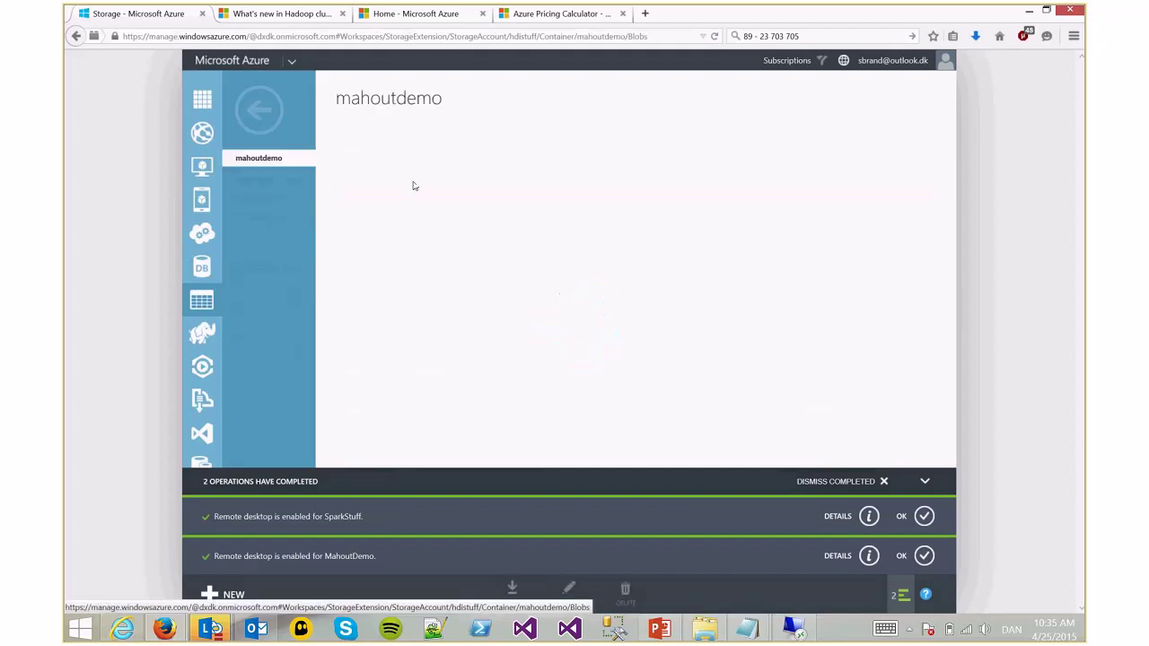
Page through the blobs and view the properties of input2/sample_input.txt
{"action": "scroll", "coordinate": [916, 425], "scroll_direction": "down", "scroll_amount": 2}
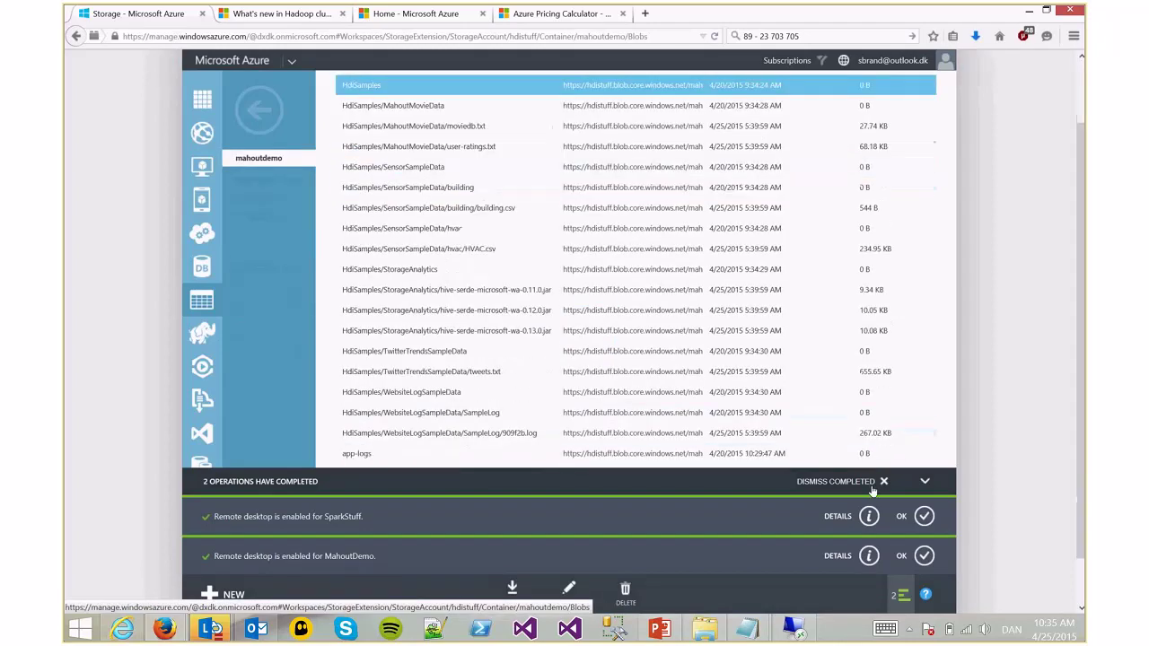
{"action": "left_click", "coordinate": [881, 482]}
{"action": "scroll", "coordinate": [886, 530], "scroll_direction": "down", "scroll_amount": 2}
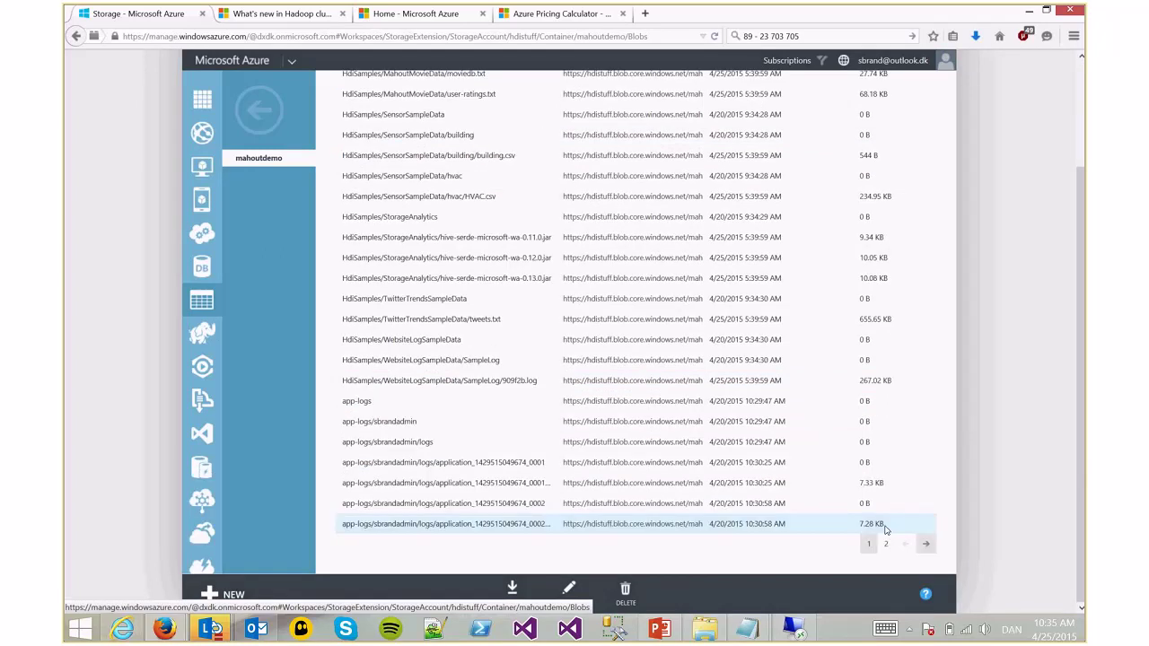
{"action": "scroll", "coordinate": [888, 534], "scroll_direction": "down", "scroll_amount": 10}
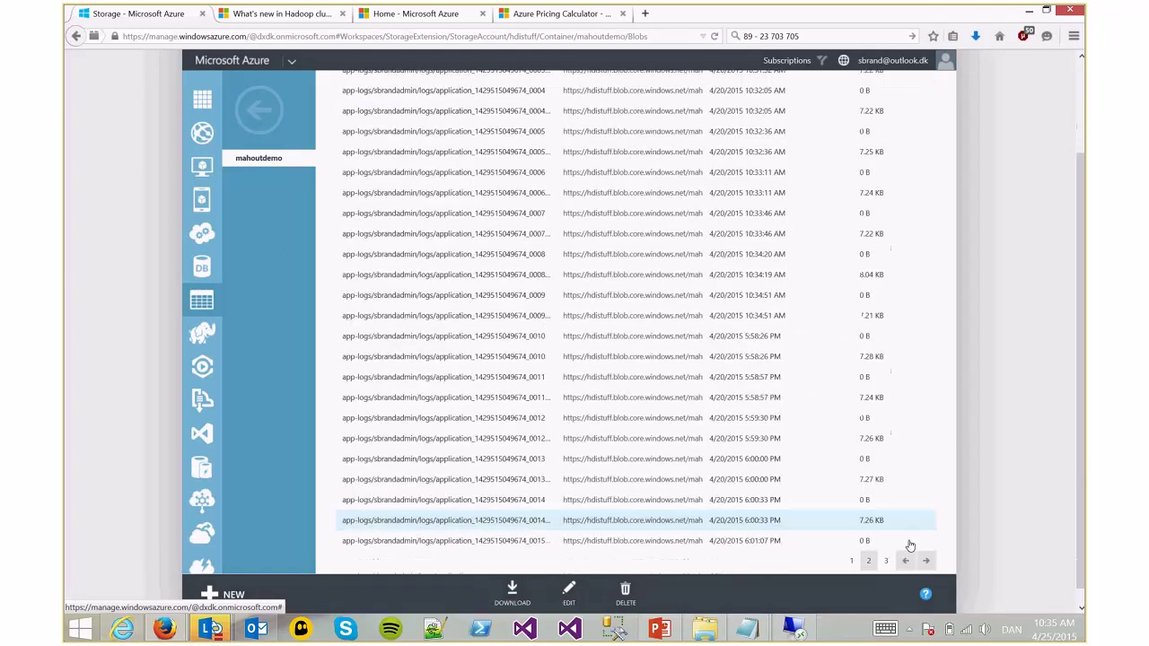
{"action": "left_click", "coordinate": [909, 542]}
{"action": "scroll", "coordinate": [916, 544], "scroll_direction": "down", "scroll_amount": 5}
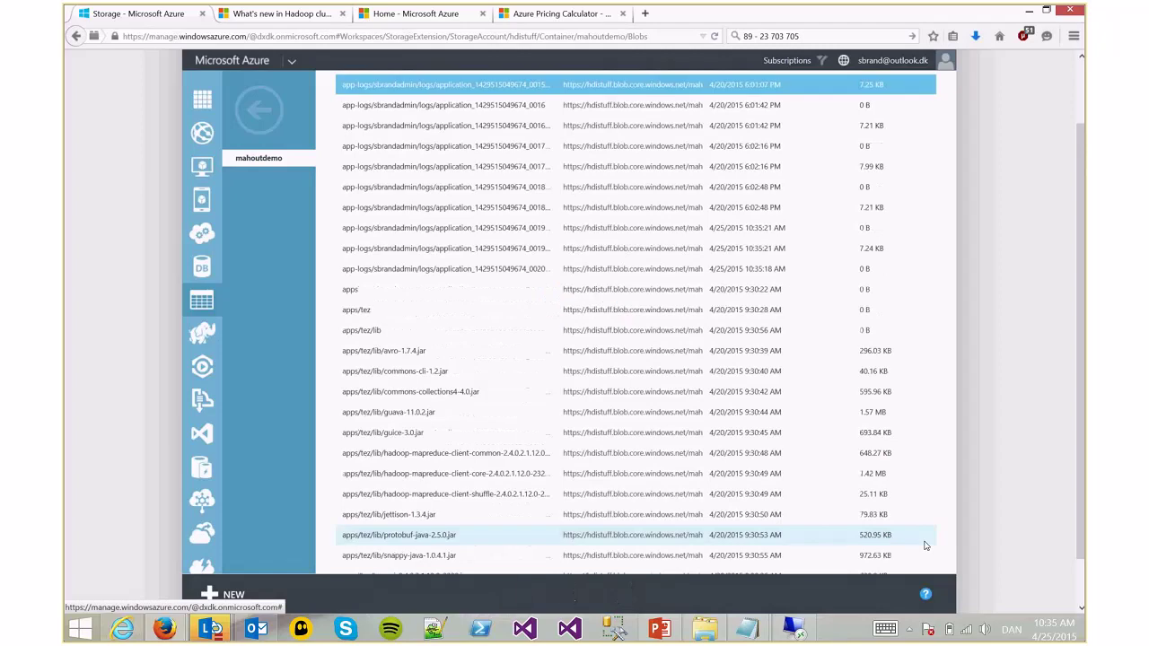
{"action": "scroll", "coordinate": [925, 545], "scroll_direction": "down", "scroll_amount": 2}
{"action": "left_click", "coordinate": [923, 544]}
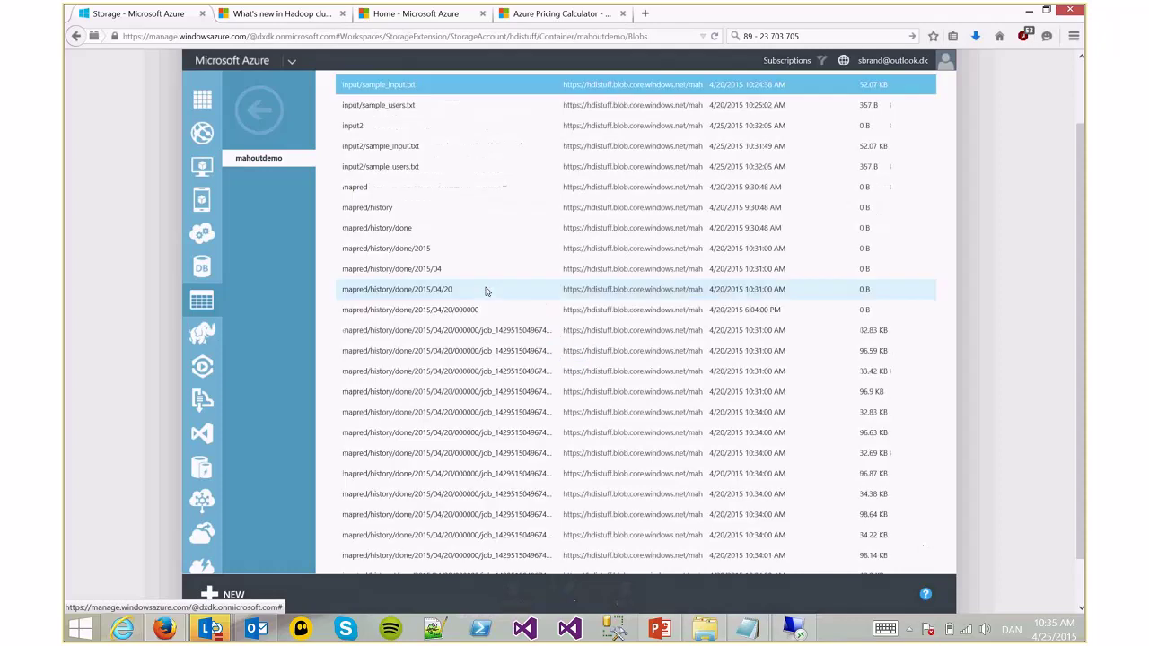
{"action": "scroll", "coordinate": [467, 269], "scroll_direction": "up", "scroll_amount": 2}
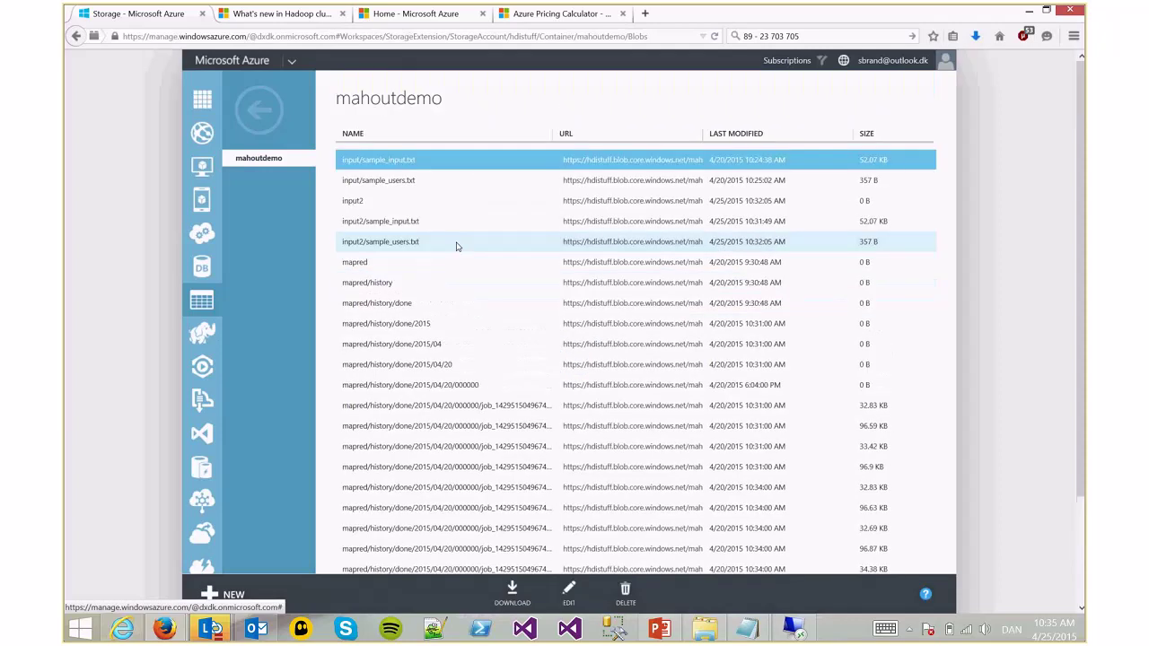
{"action": "left_click", "coordinate": [448, 225]}
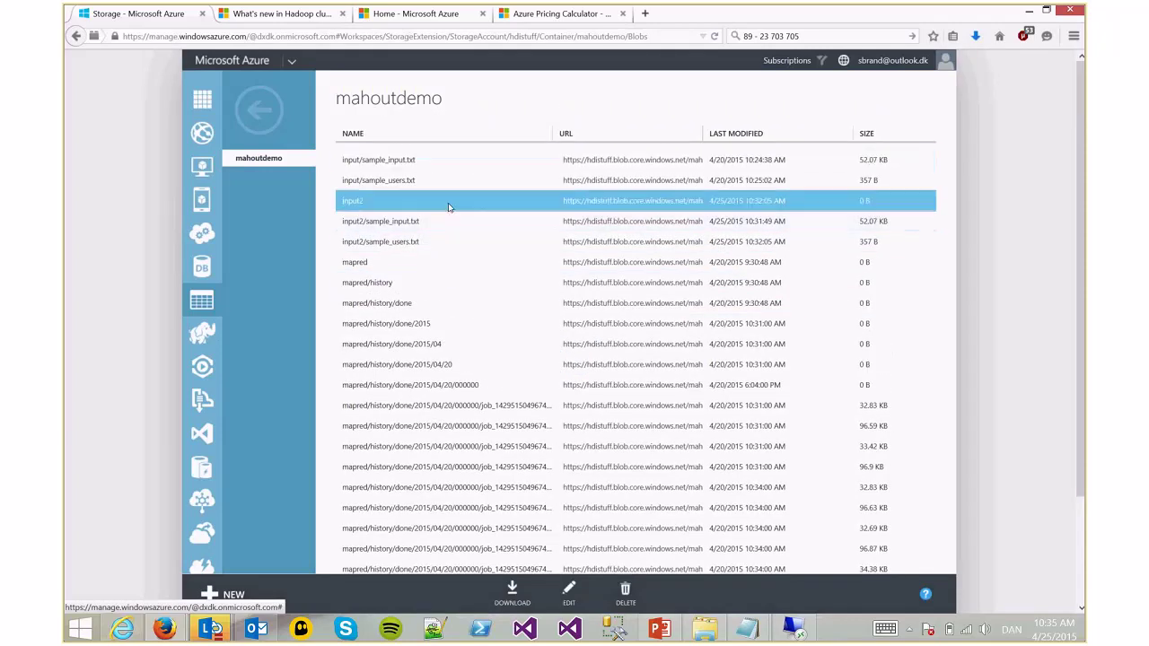
{"action": "left_click", "coordinate": [449, 228]}
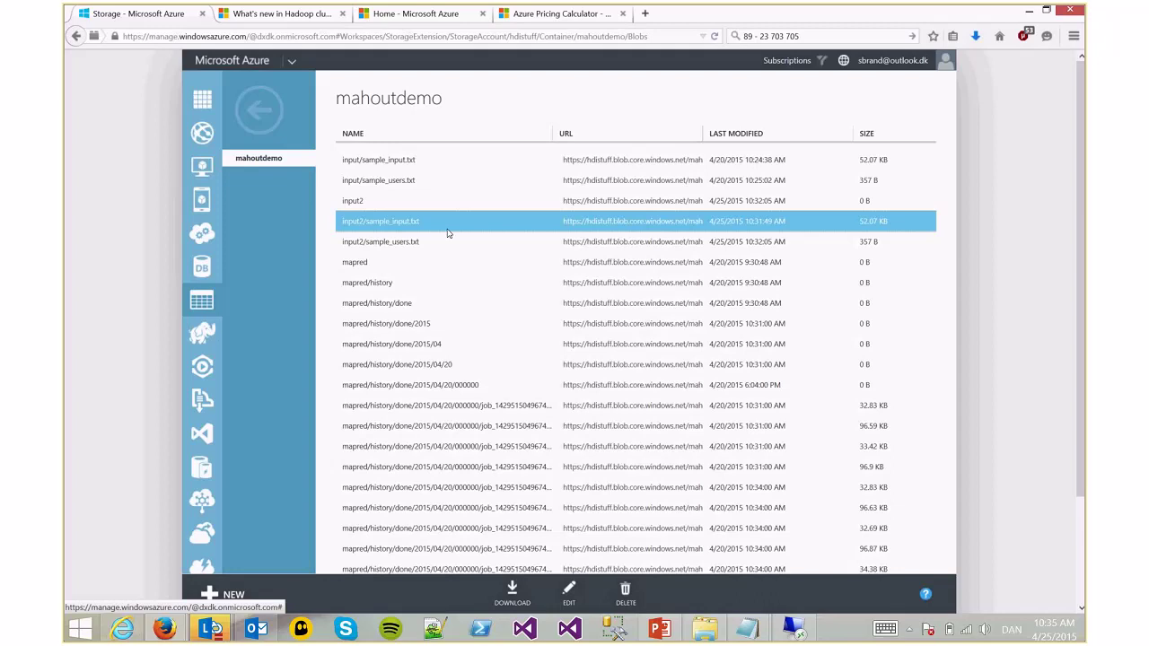
{"action": "left_click", "coordinate": [570, 593]}
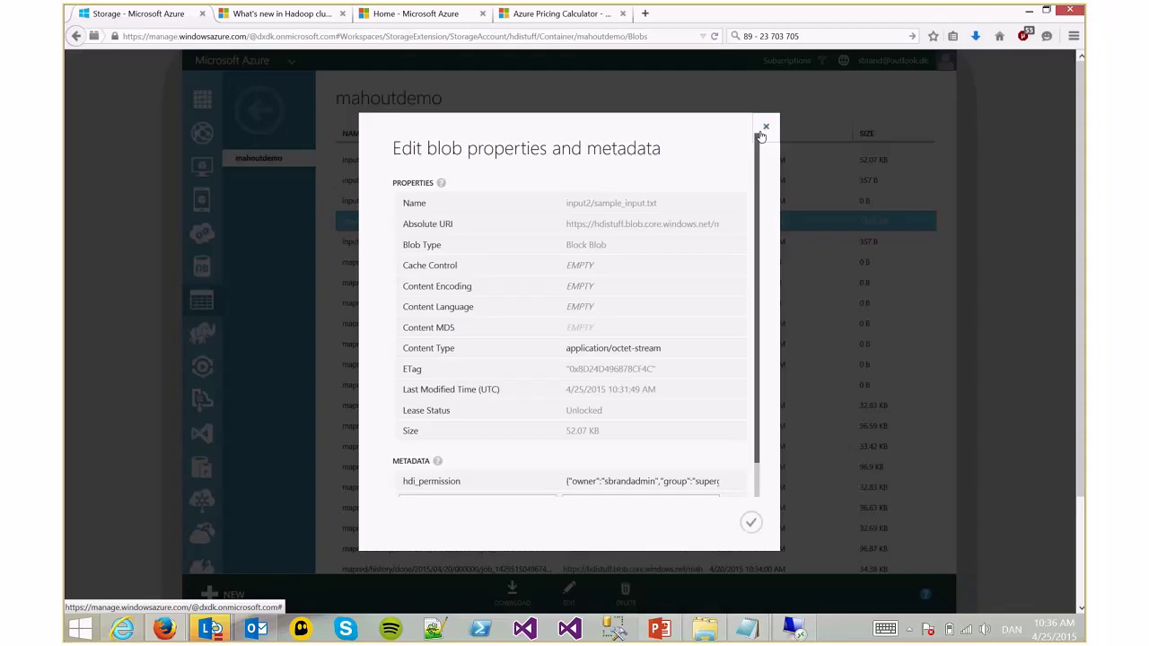
Set the mahoutdemo container's access level to Public Blob and save it
{"action": "left_click", "coordinate": [765, 127]}
{"action": "key", "text": "alt+Left"}
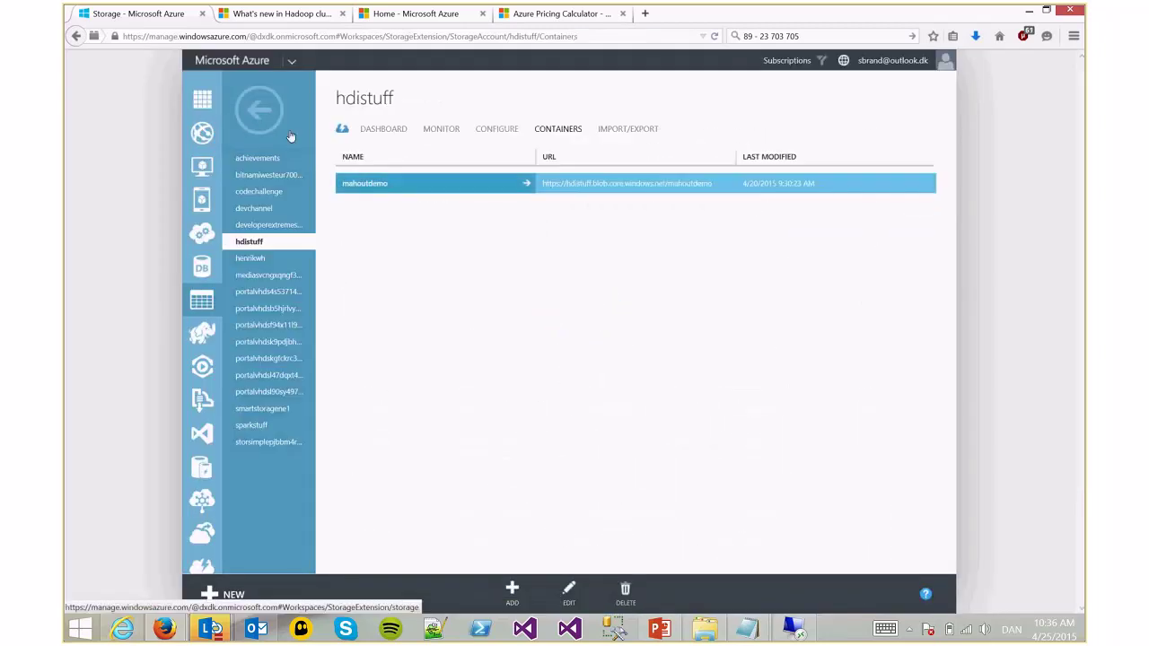
{"action": "left_click", "coordinate": [569, 592]}
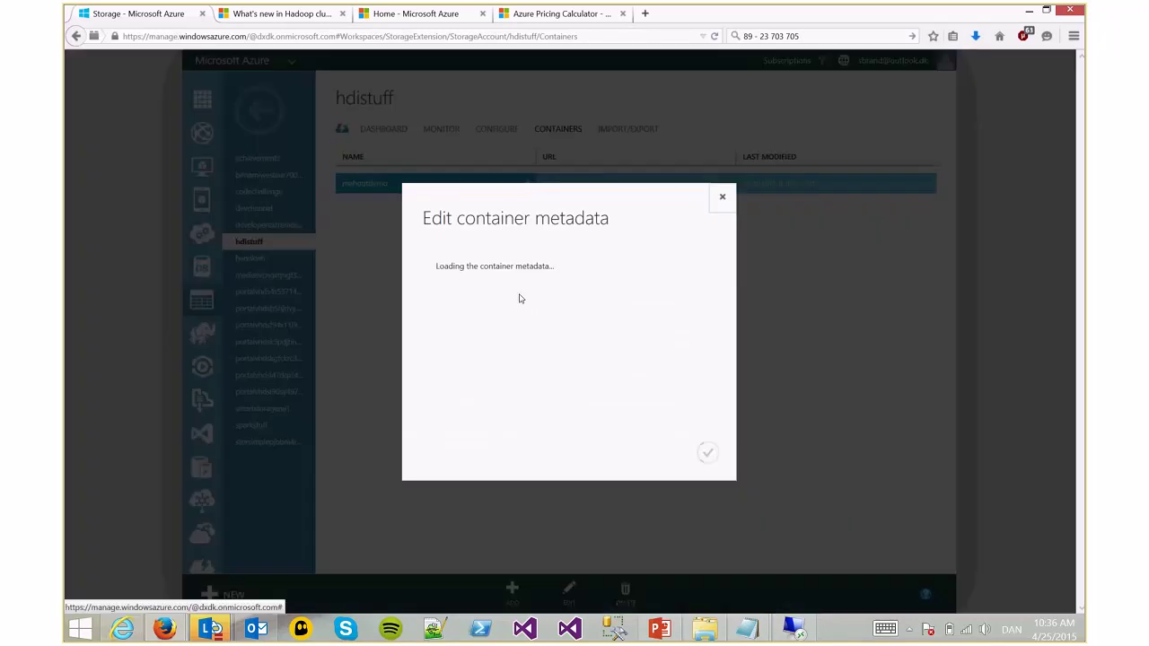
{"action": "left_click", "coordinate": [520, 323]}
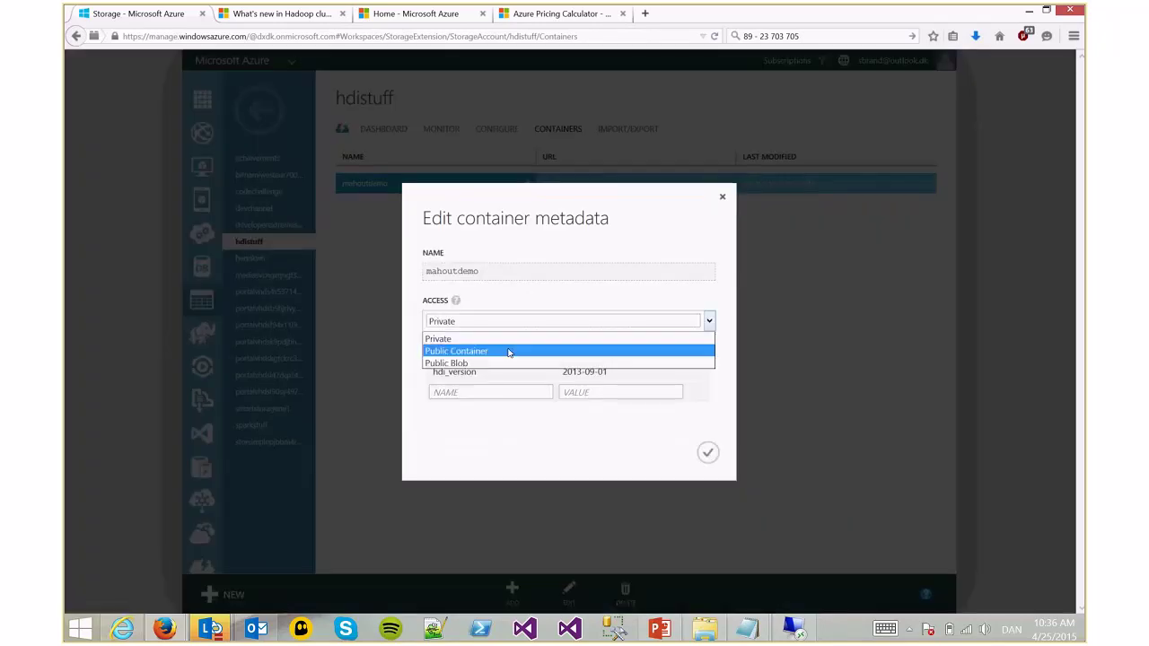
{"action": "left_click", "coordinate": [502, 364]}
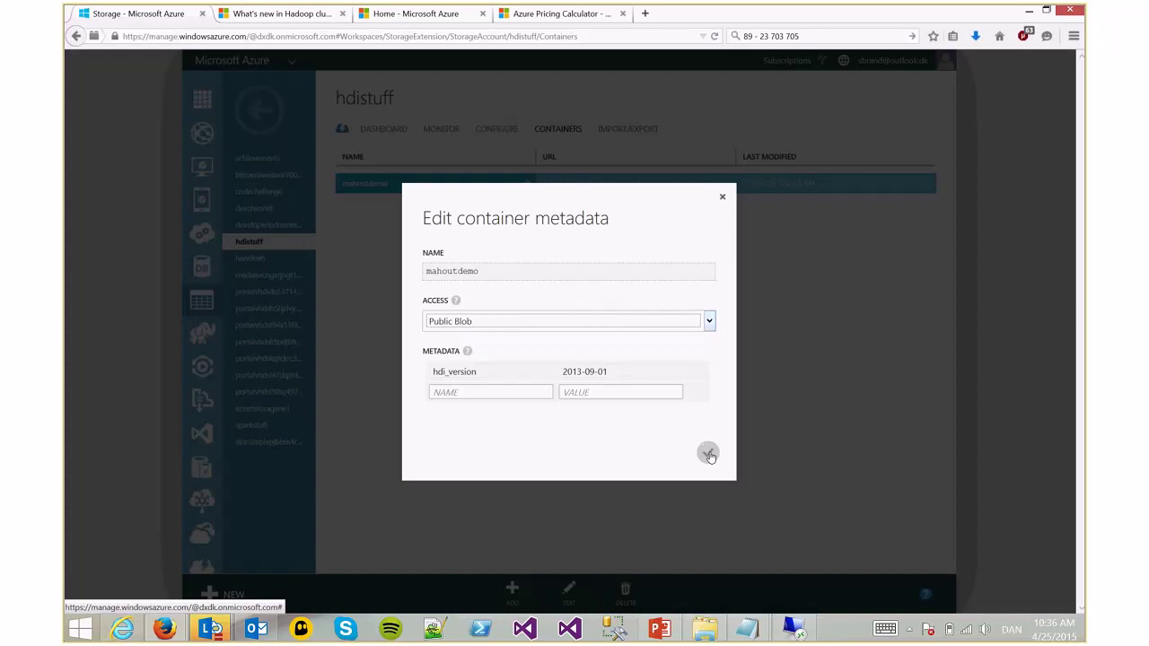
{"action": "left_click", "coordinate": [708, 452]}
Reopen the mahoutdemo blob list and move to its next page
{"action": "left_click", "coordinate": [422, 185]}
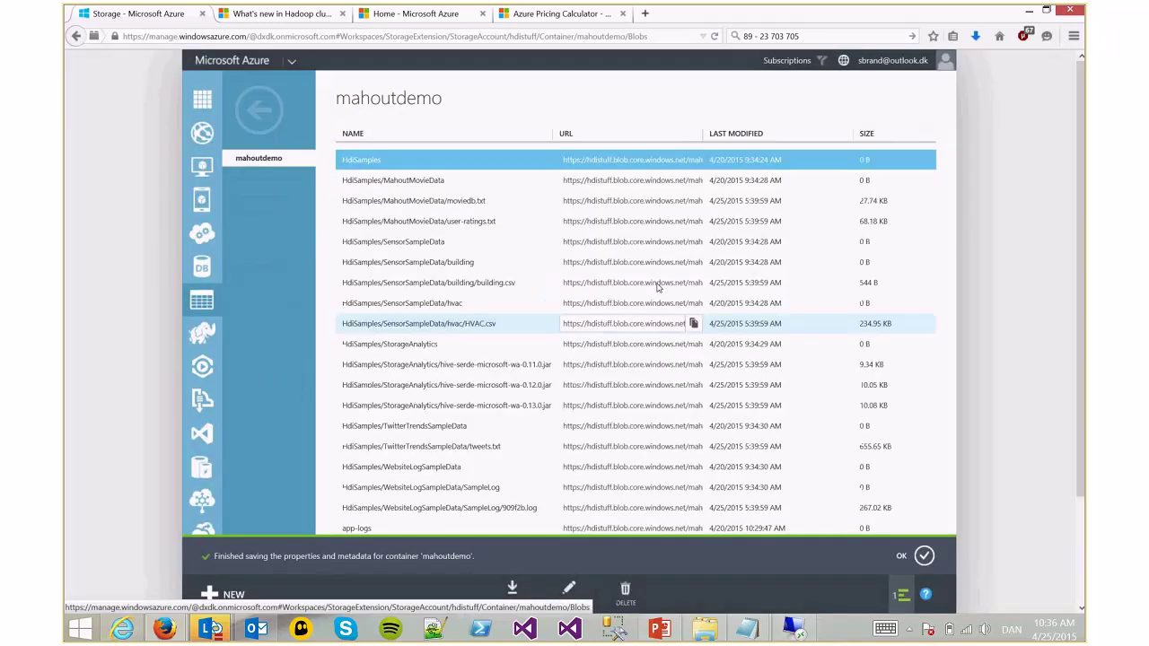
{"action": "left_click", "coordinate": [911, 547]}
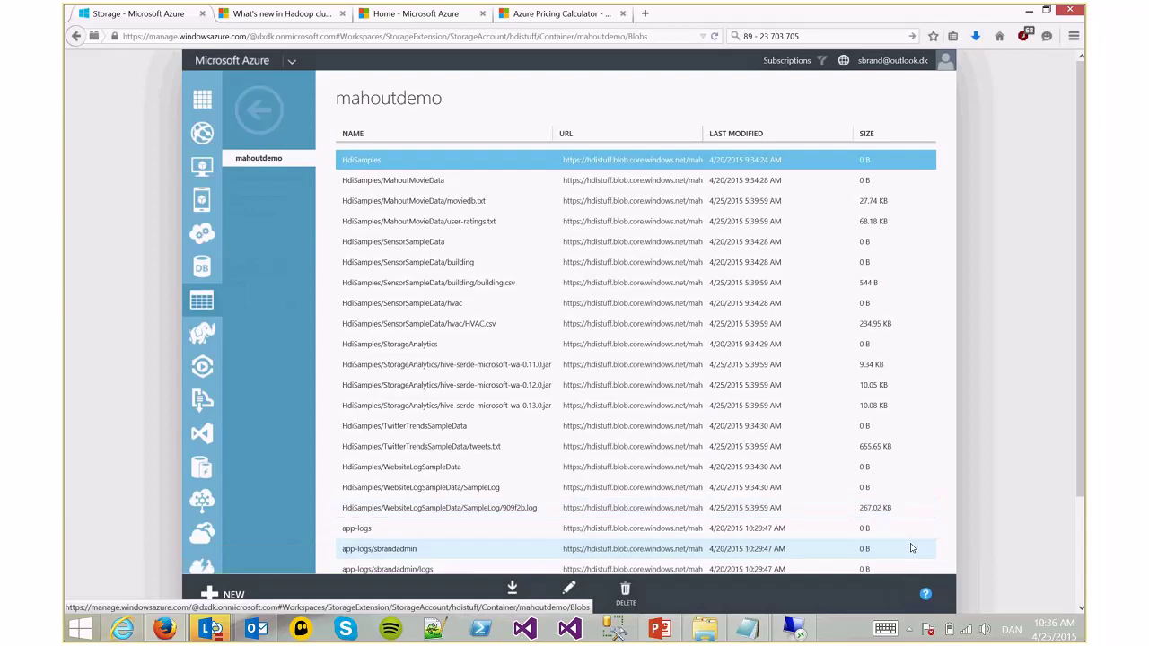
{"action": "scroll", "coordinate": [916, 546], "scroll_direction": "down", "scroll_amount": 2}
{"action": "scroll", "coordinate": [925, 544], "scroll_direction": "down", "scroll_amount": 10}
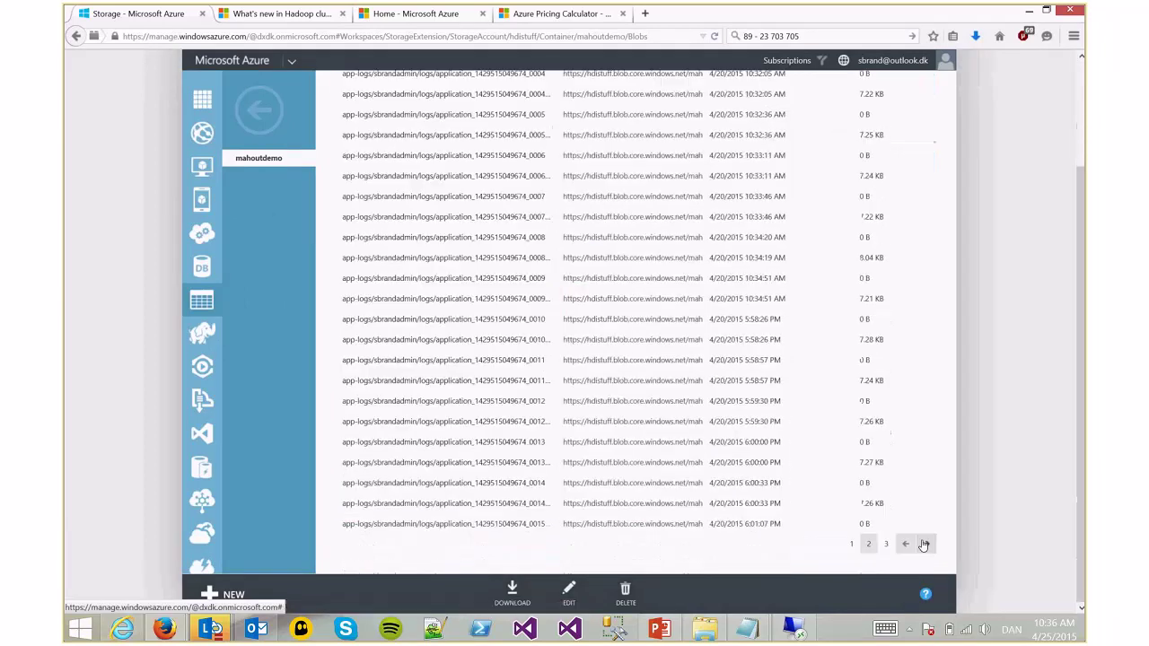
{"action": "left_click", "coordinate": [923, 544]}
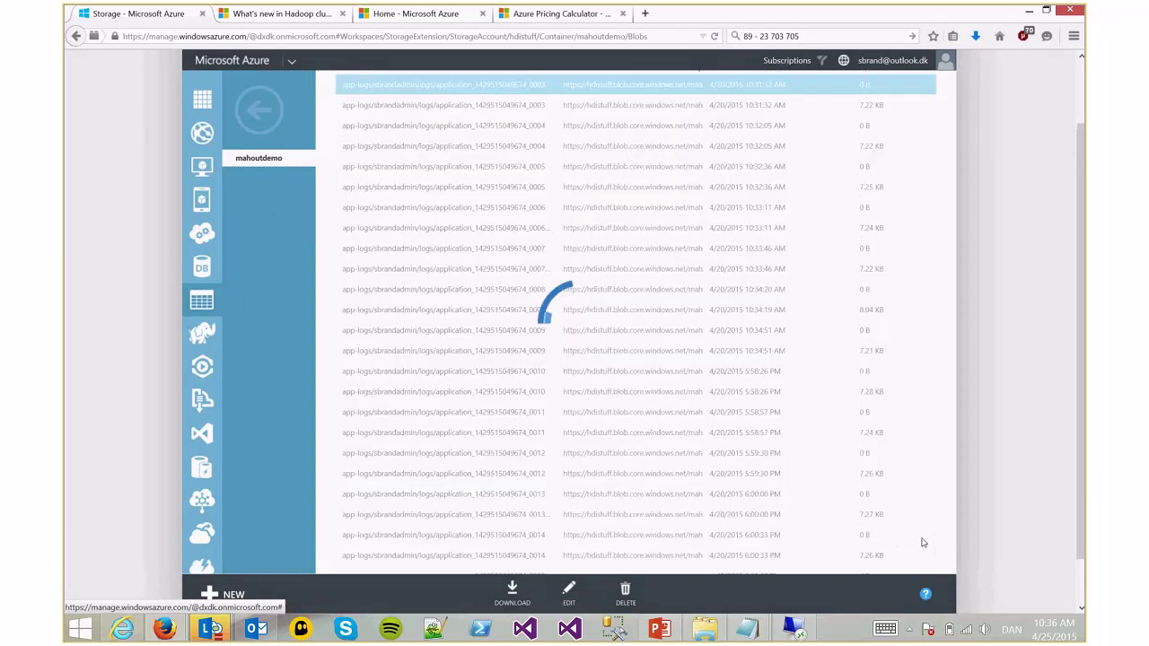
Copy the input2/sample_input.txt blob URL and start a new browser tab for it
{"action": "left_click", "coordinate": [924, 544]}
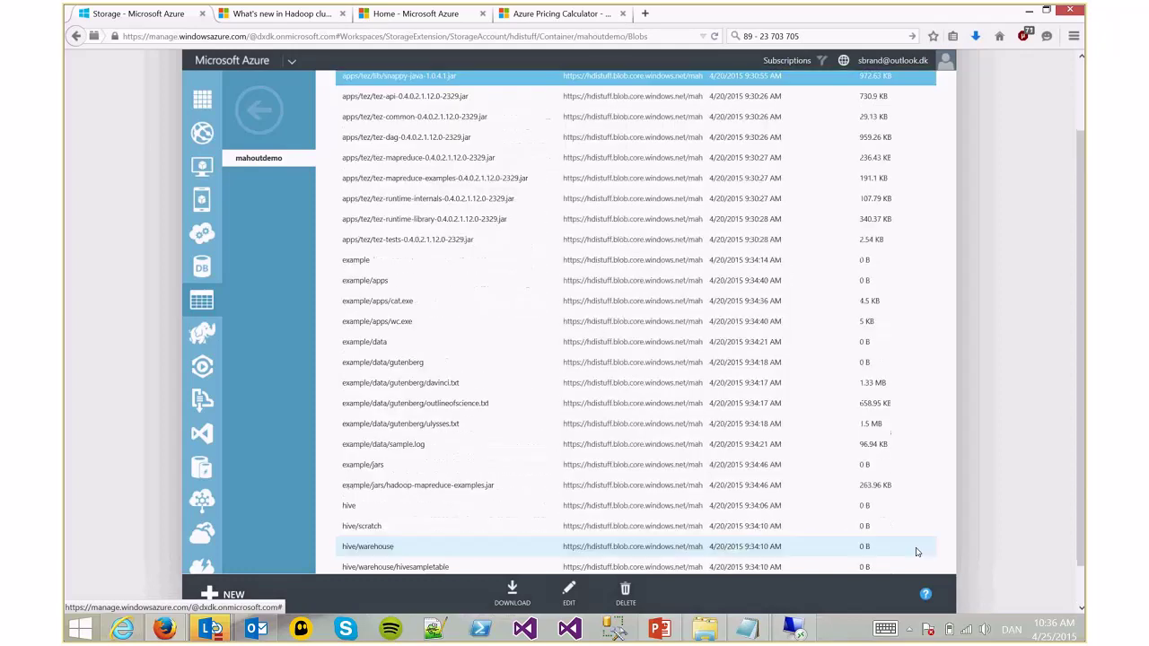
{"action": "left_click", "coordinate": [926, 545]}
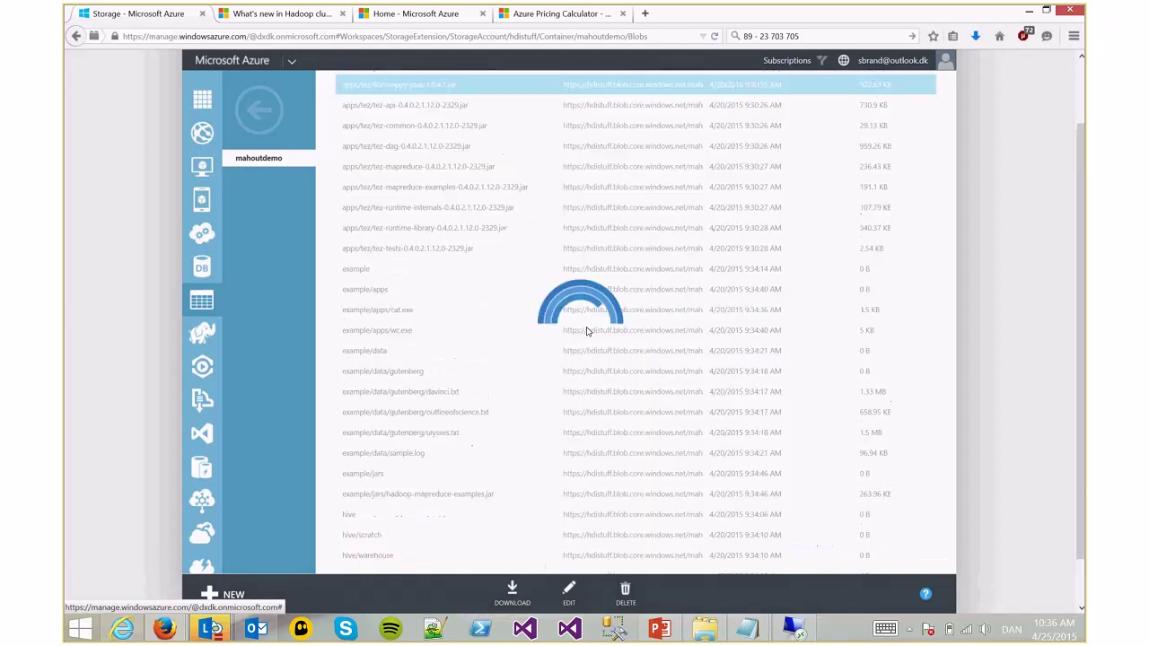
{"action": "left_click", "coordinate": [446, 190]}
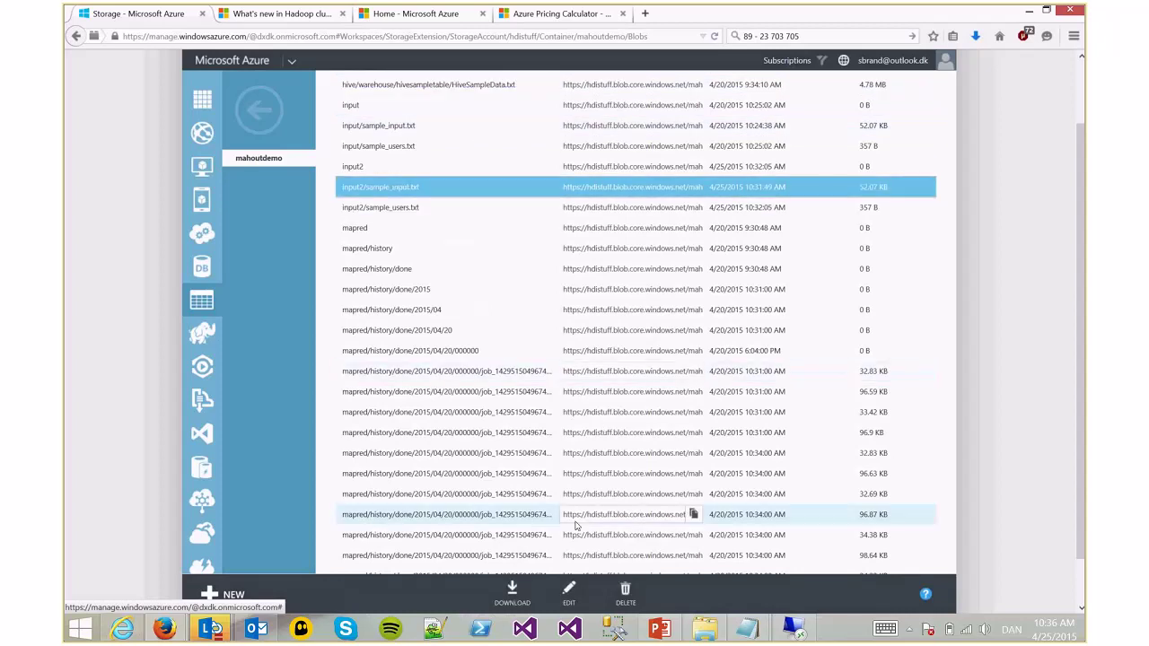
{"action": "left_click", "coordinate": [692, 188]}
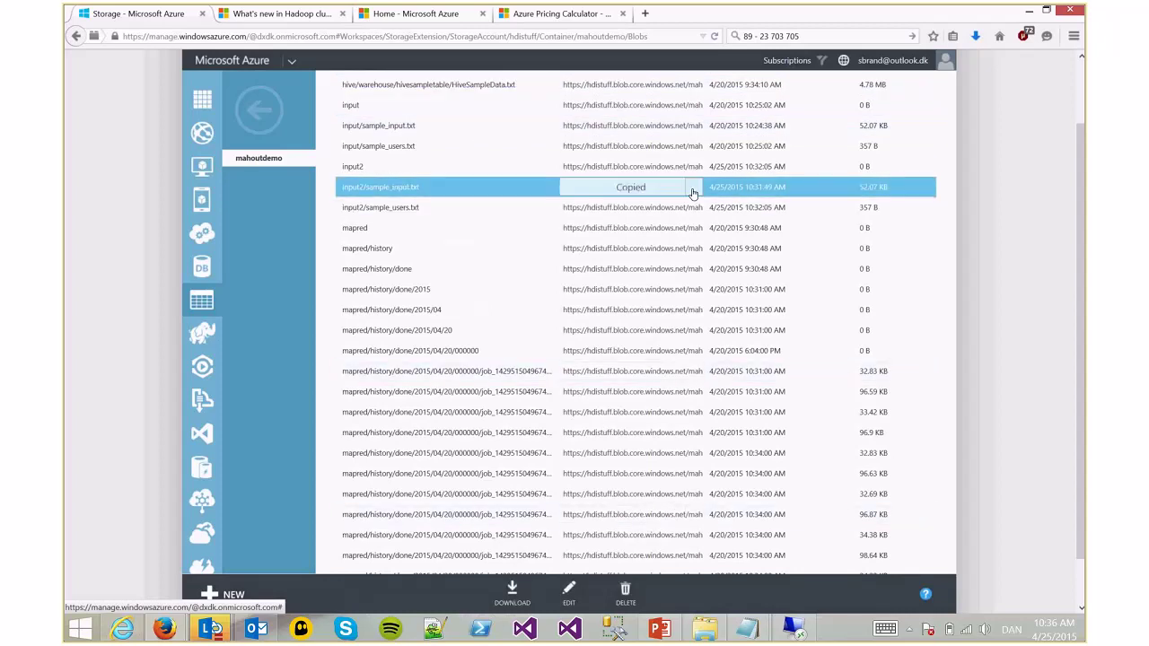
{"action": "key", "text": "ctrl+t"}
{"action": "right_click", "coordinate": [589, 37]}
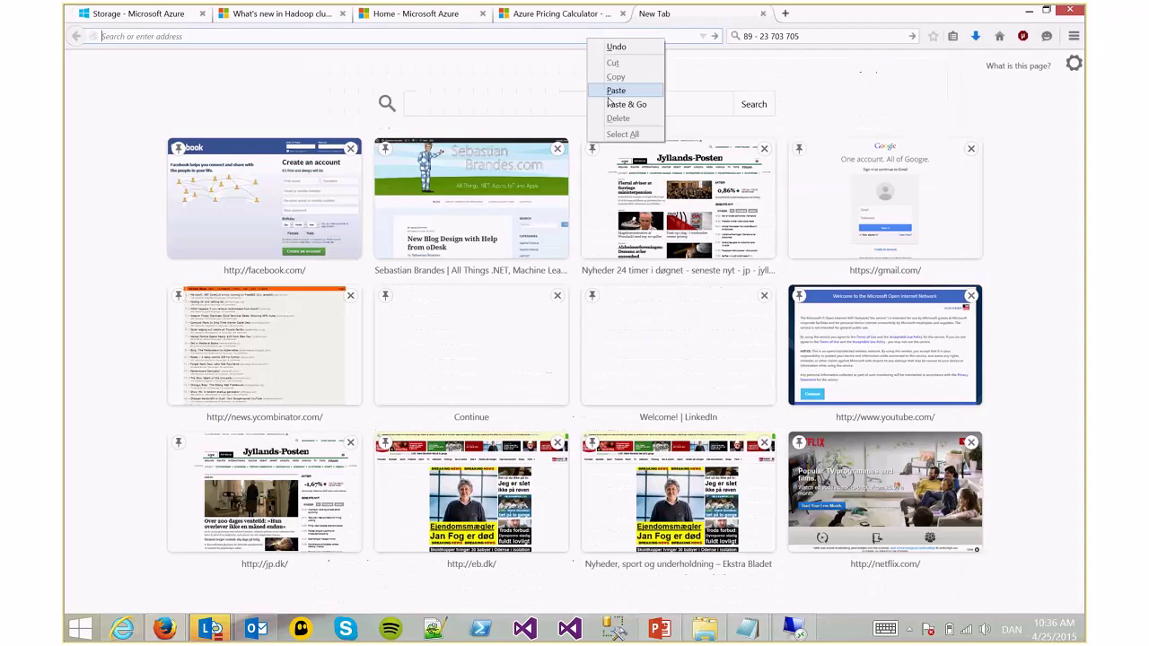
Load the blob URL, read sample_input.txt in Notepad, then close it and return to the remote session
{"action": "left_click", "coordinate": [610, 104]}
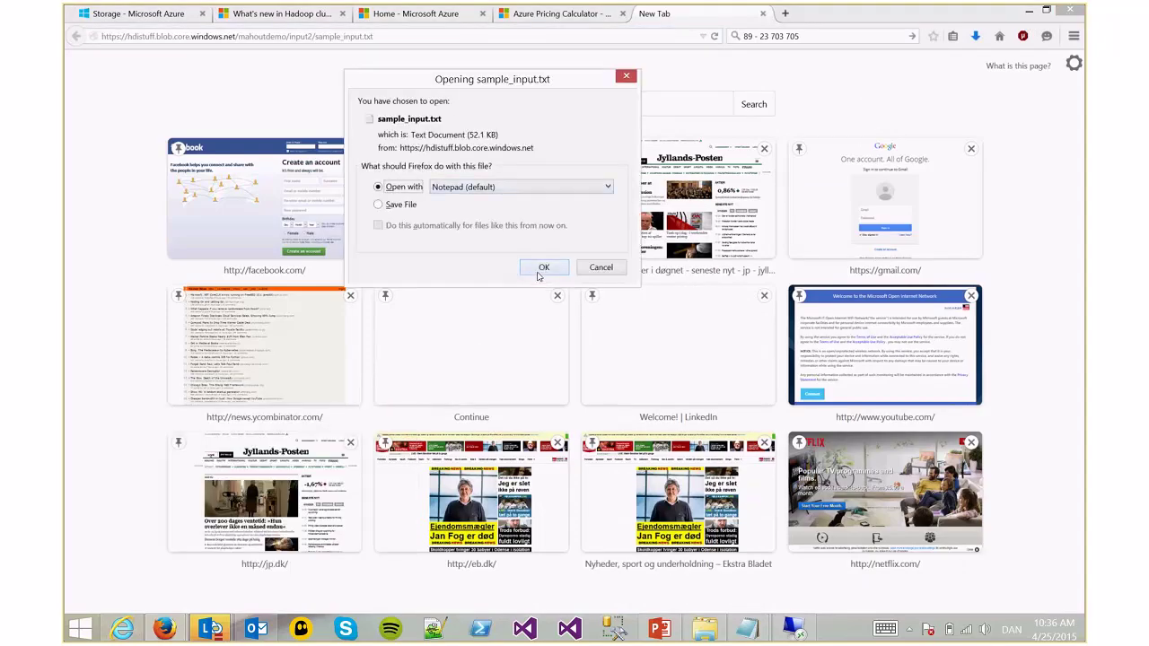
{"action": "left_click", "coordinate": [541, 269]}
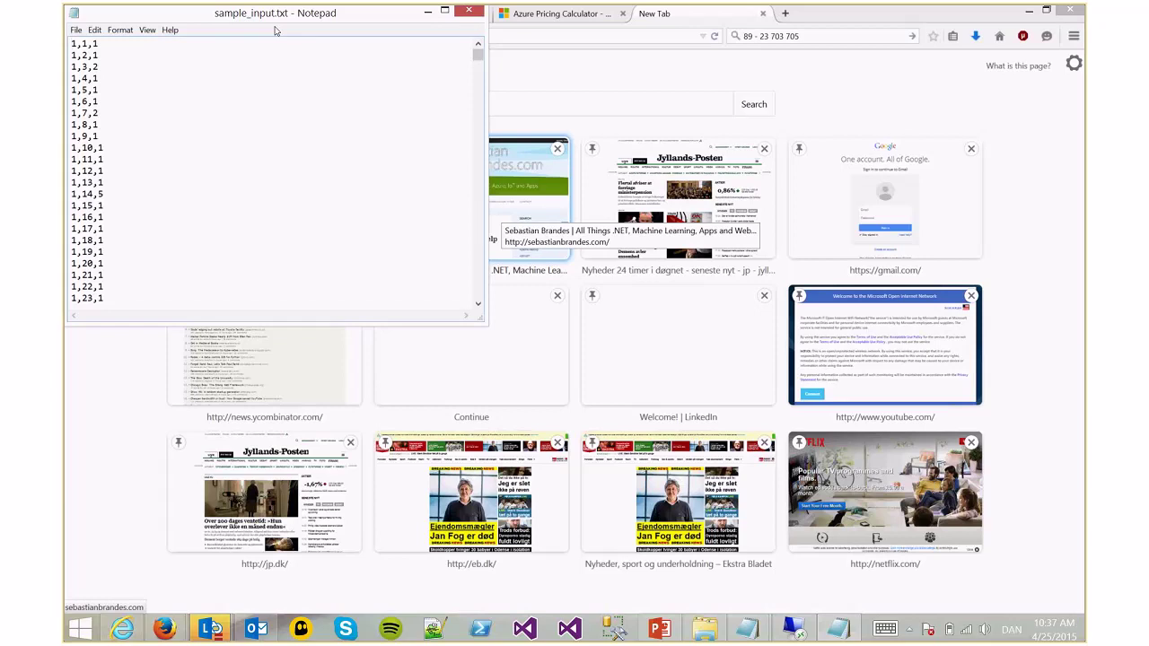
{"action": "left_click", "coordinate": [469, 11]}
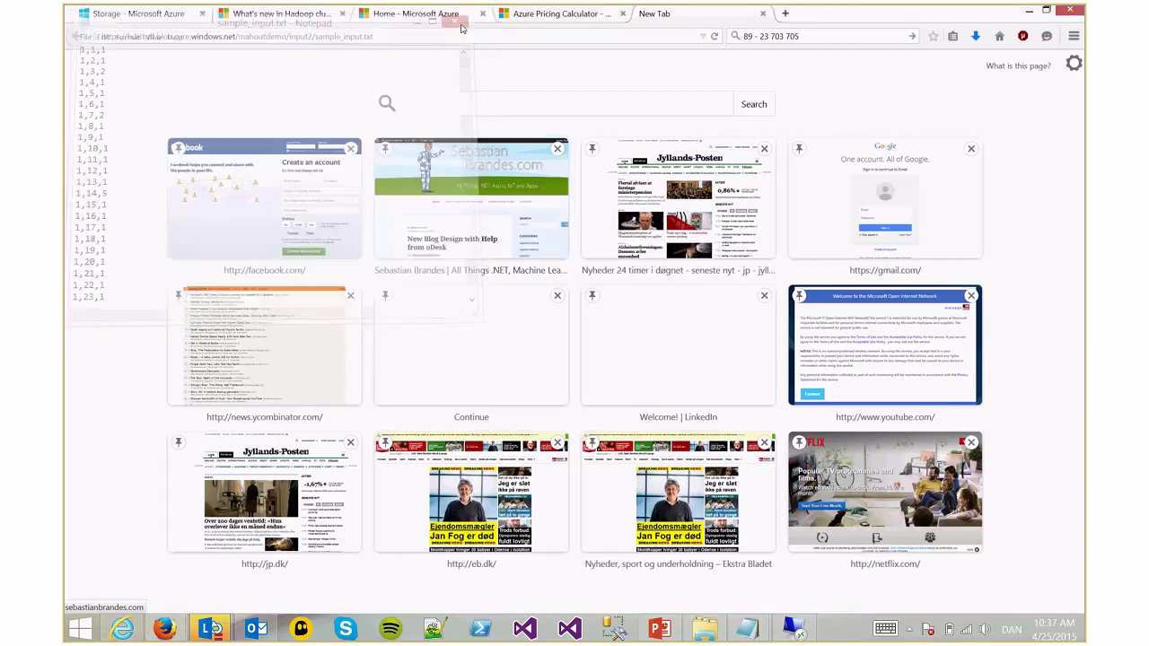
{"action": "key", "text": "alt+Tab"}
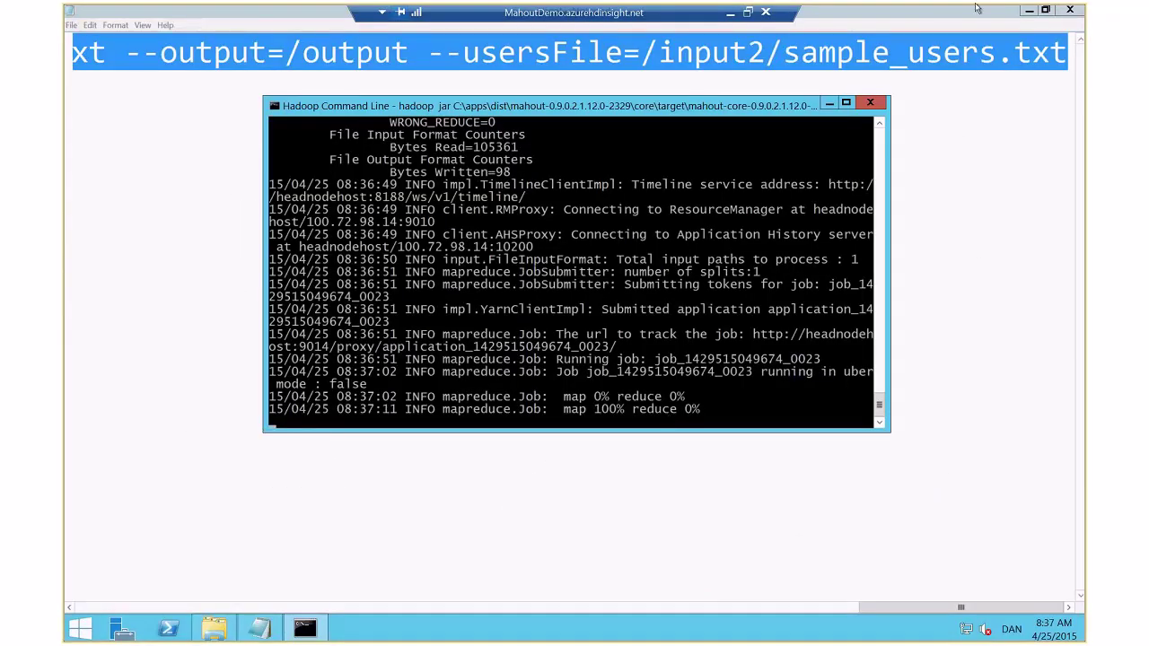
Minimize the command and Data folder windows, then open the Hadoop YARN status page full-screen
{"action": "left_click", "coordinate": [1029, 10]}
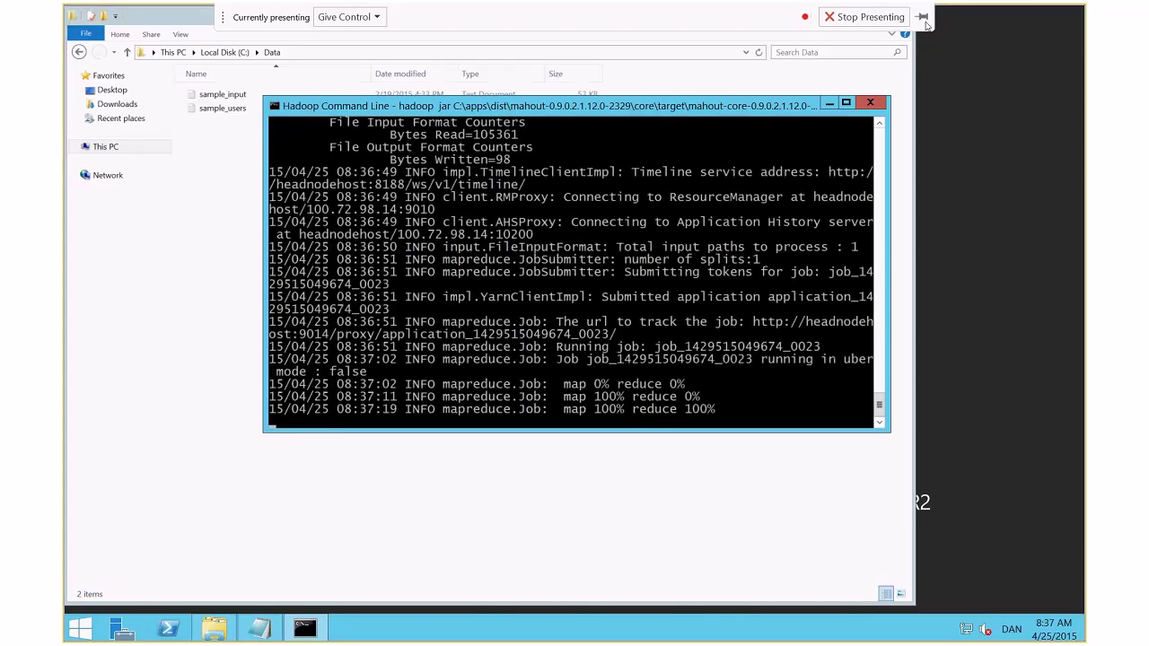
{"action": "left_click", "coordinate": [827, 109]}
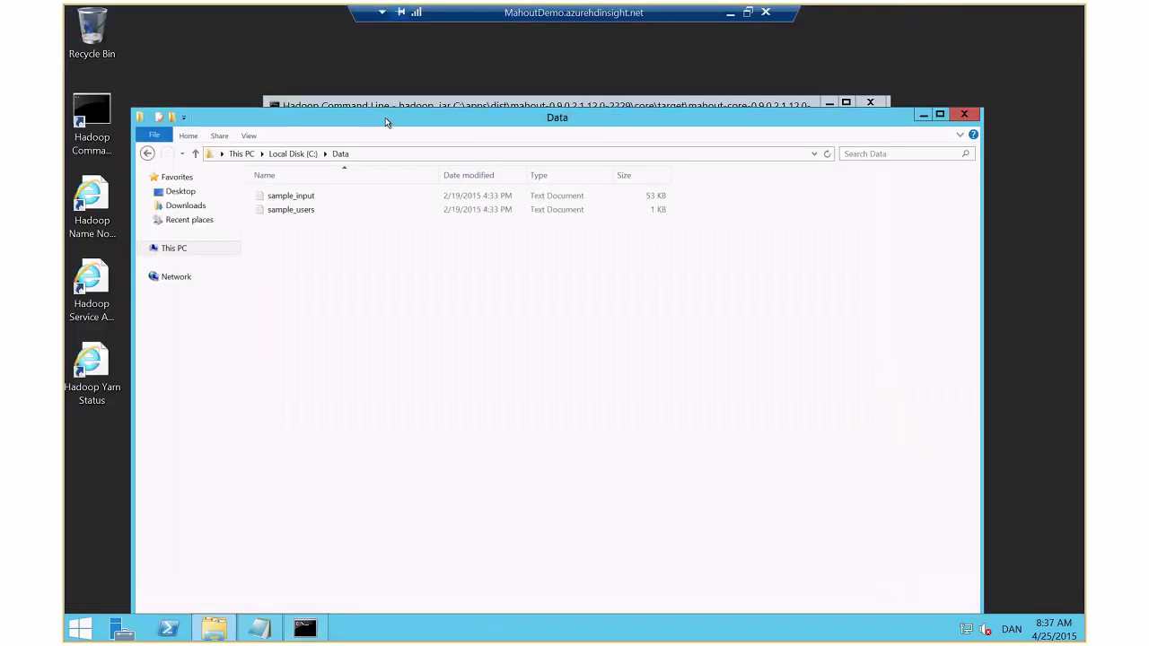
{"action": "left_click", "coordinate": [923, 115]}
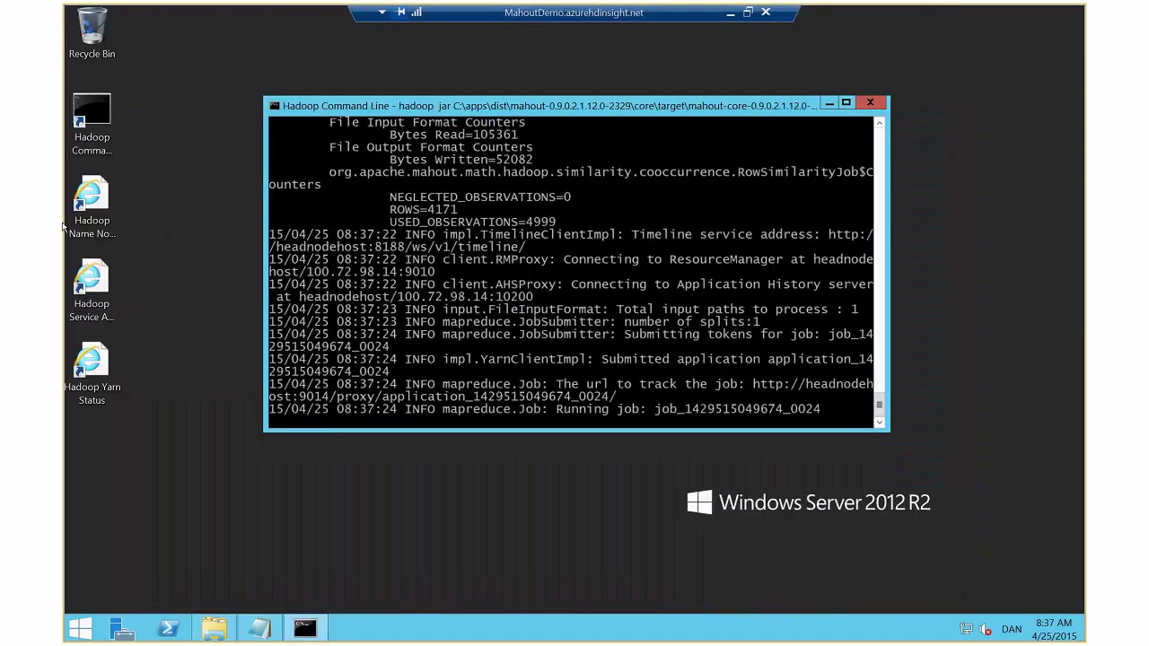
{"action": "double_click", "coordinate": [91, 364]}
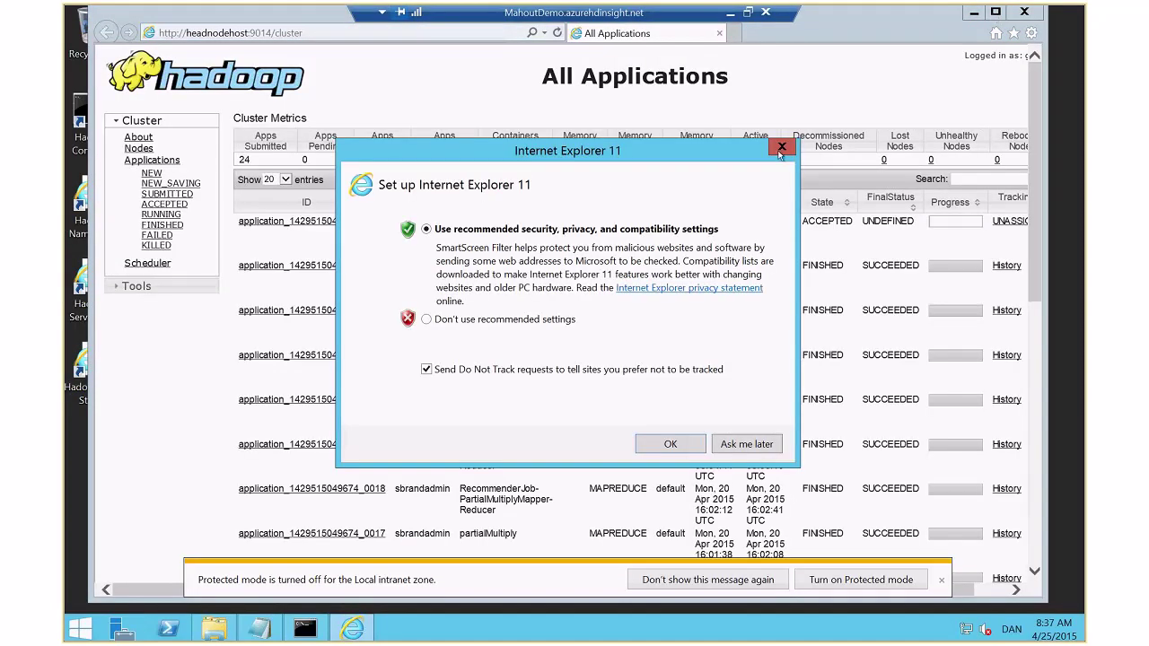
{"action": "left_click", "coordinate": [782, 146]}
{"action": "left_click", "coordinate": [998, 13]}
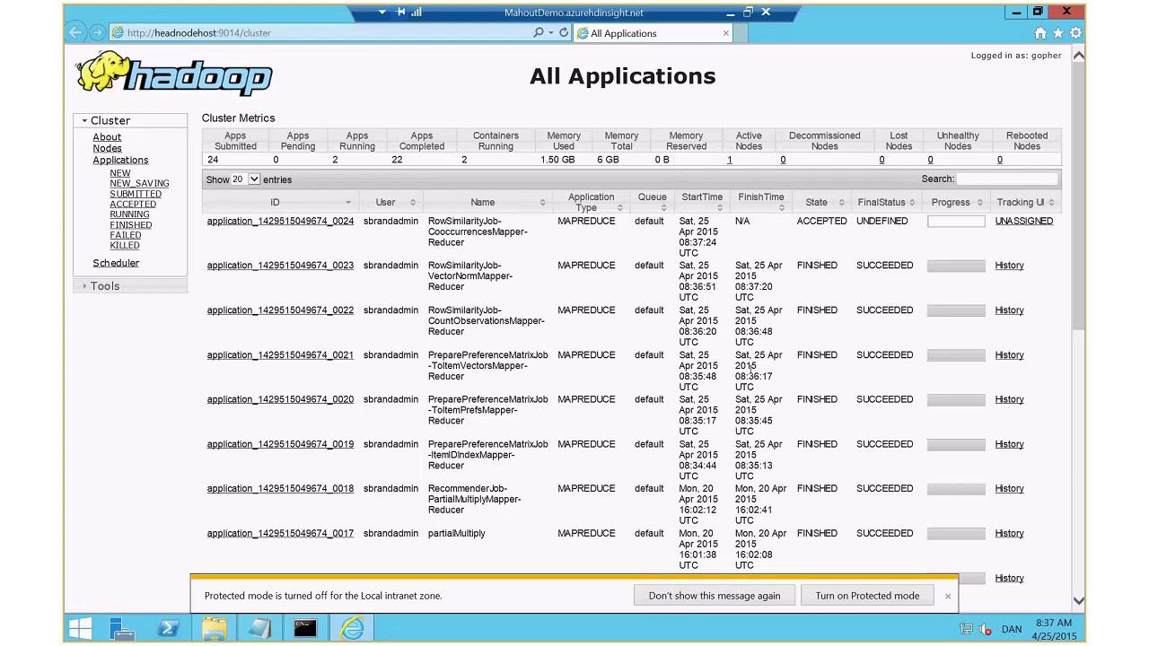
Compare the start and finish times of jobs 0018 and 0019
{"action": "left_click_drag", "start_coordinate": [768, 478], "coordinate": [767, 510]}
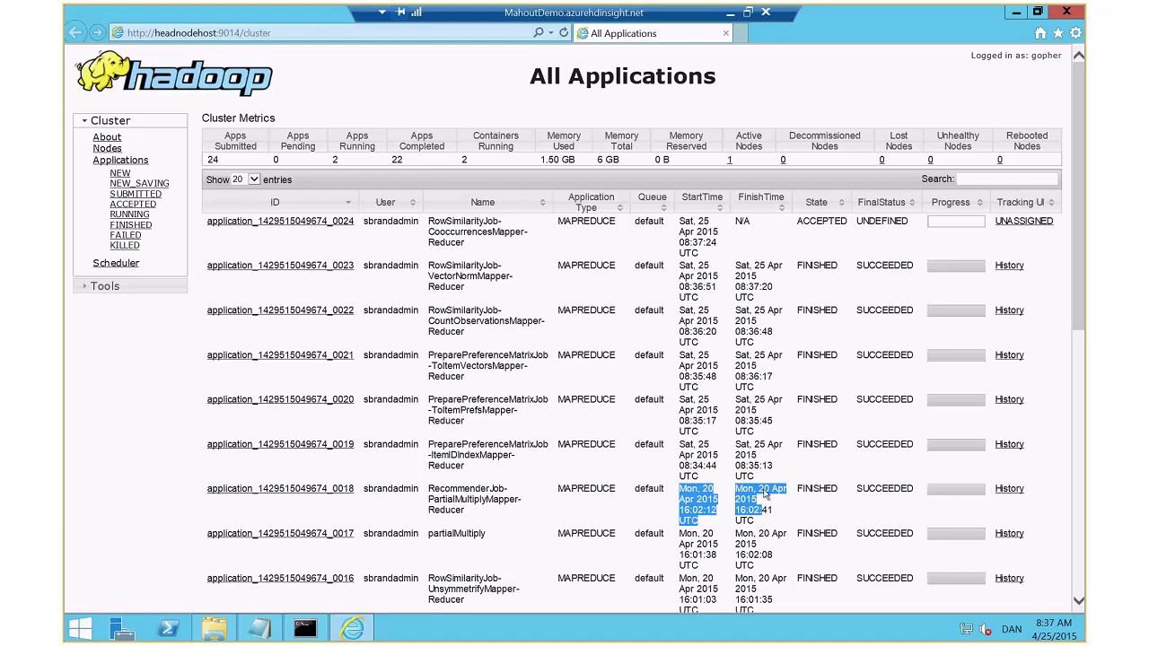
{"action": "left_click", "coordinate": [764, 477]}
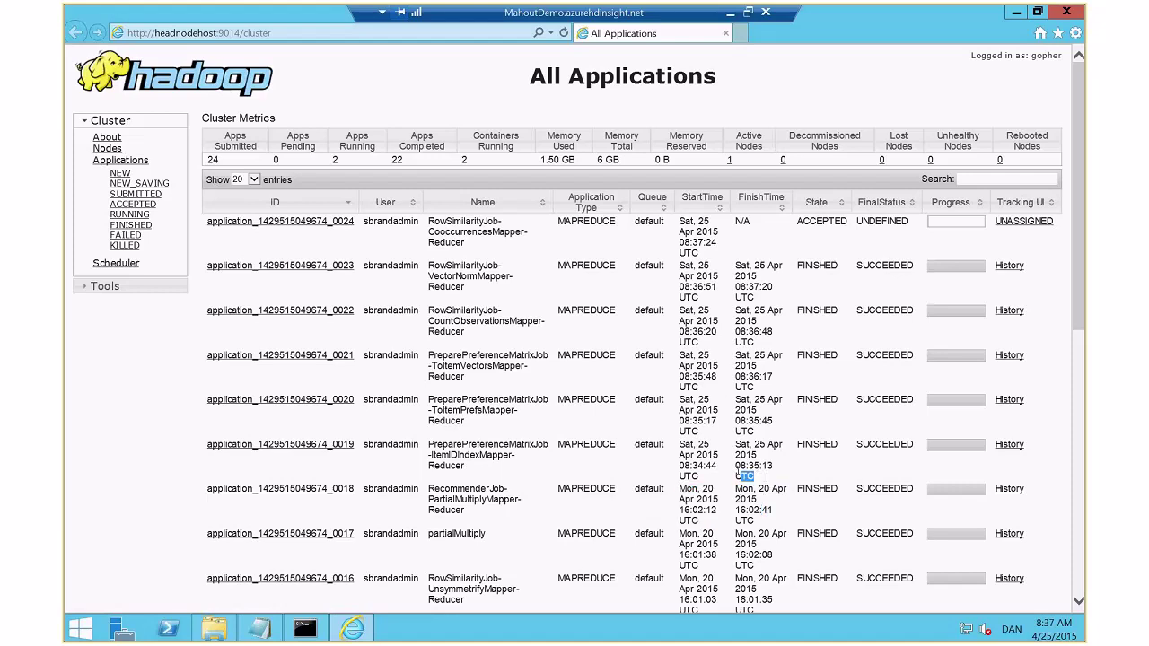
{"action": "left_click_drag", "start_coordinate": [747, 478], "coordinate": [631, 456]}
{"action": "left_click", "coordinate": [594, 425]}
{"action": "left_click", "coordinate": [563, 33]}
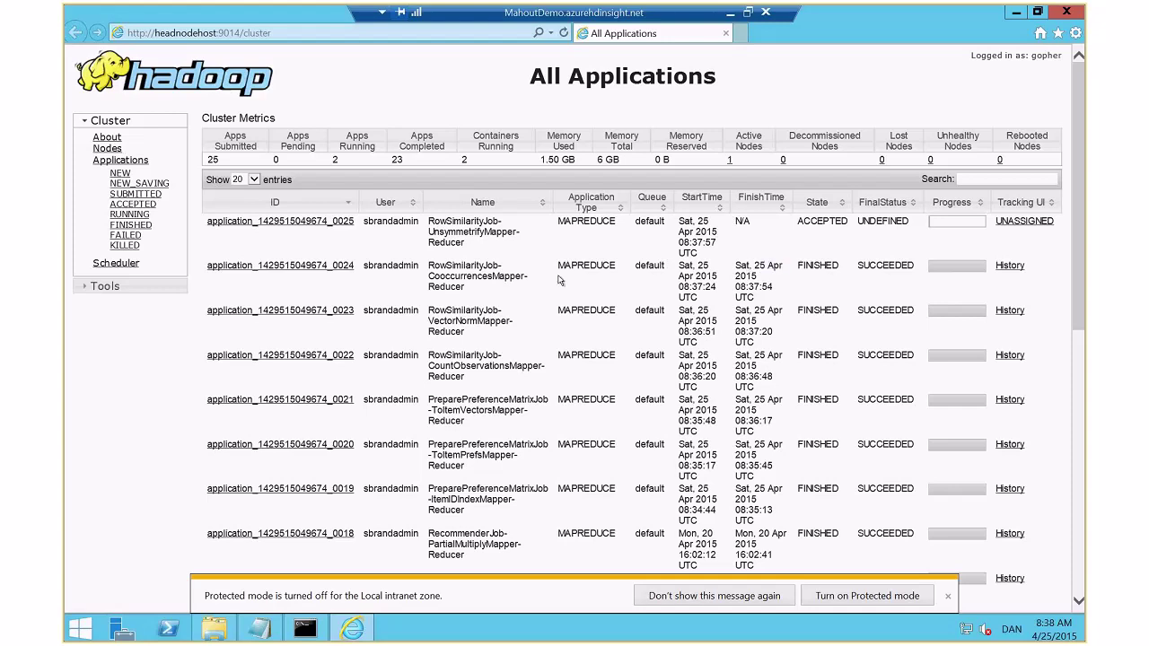
{"action": "left_click_drag", "start_coordinate": [485, 291], "coordinate": [429, 264]}
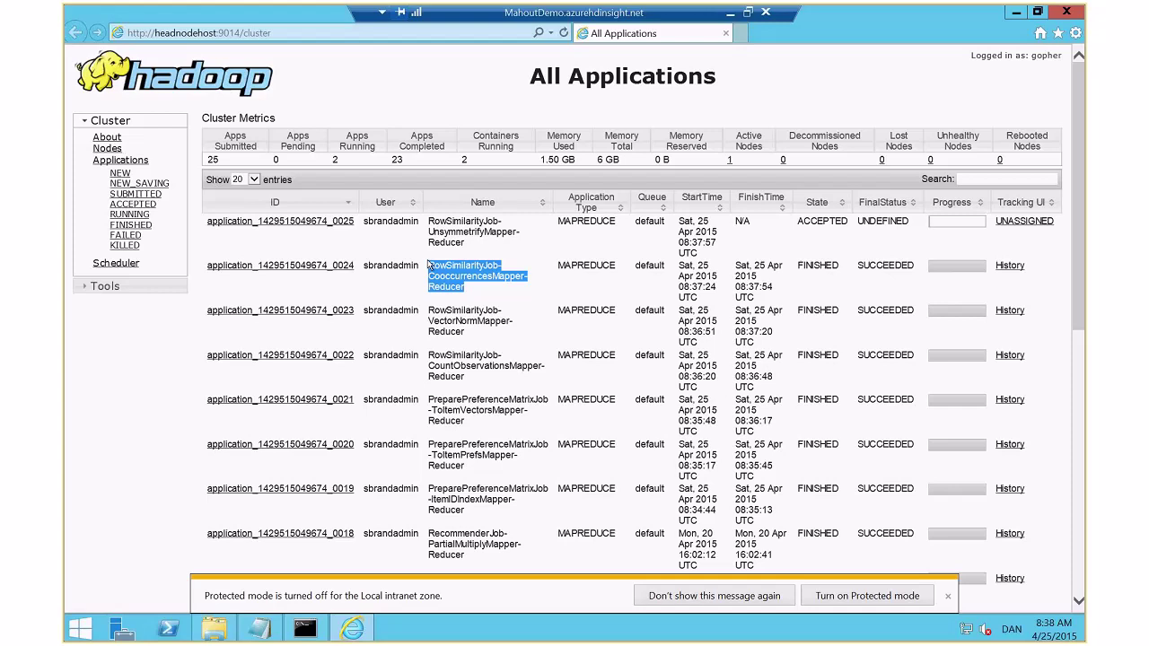
{"action": "left_click", "coordinate": [586, 269]}
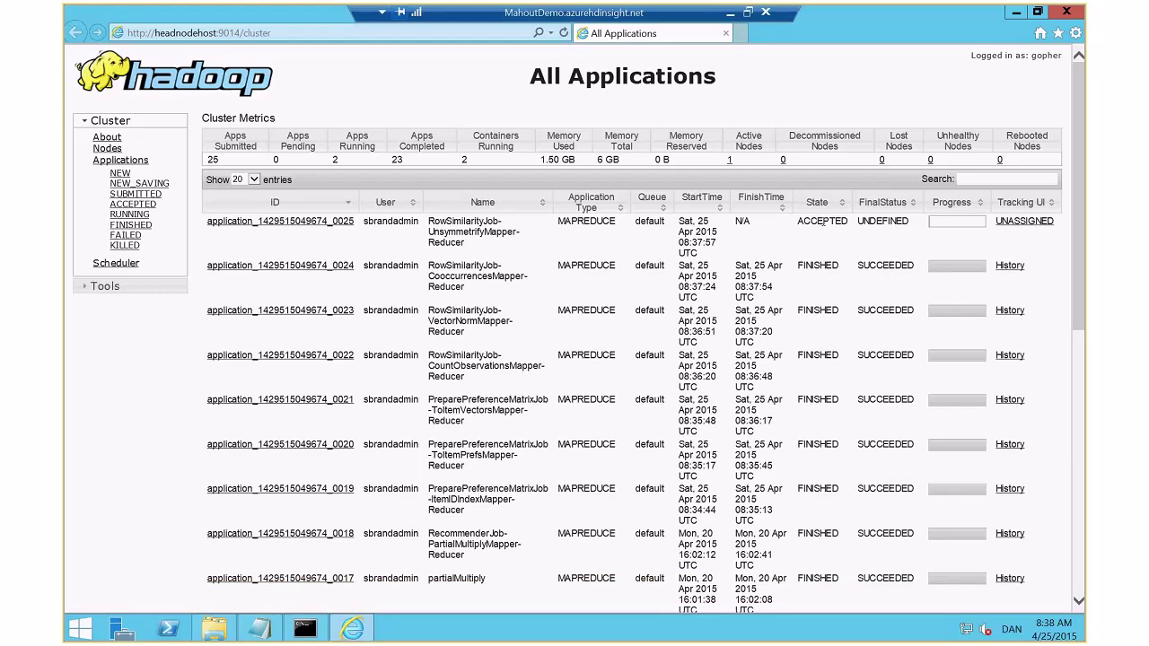
{"action": "left_click", "coordinate": [564, 33]}
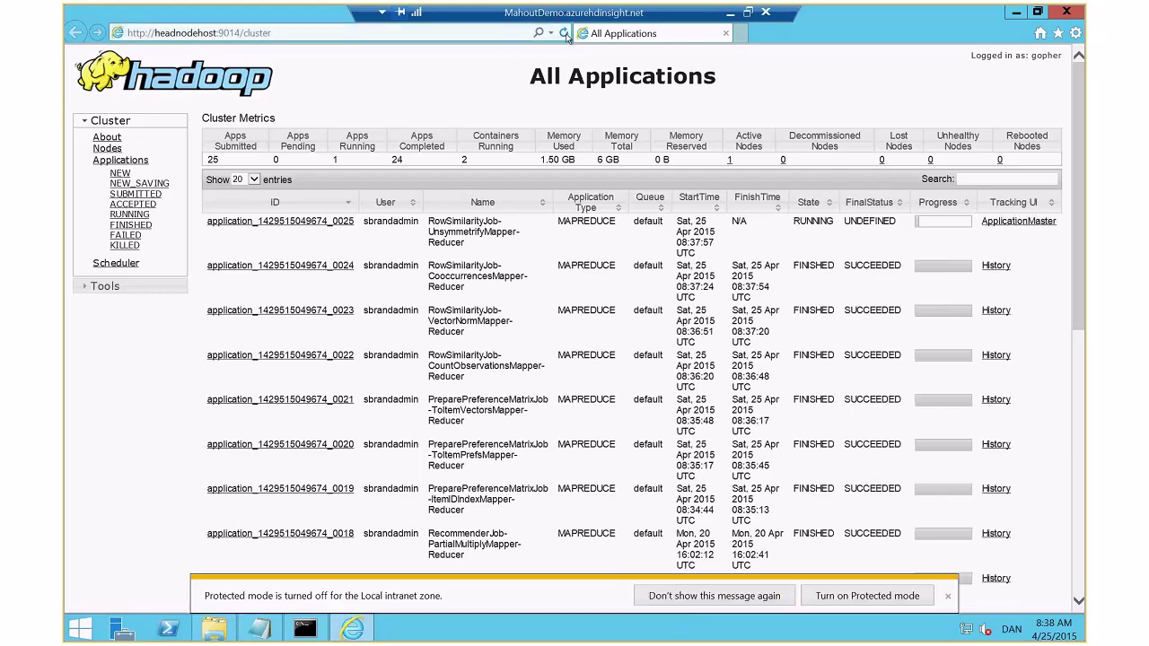
{"action": "left_click", "coordinate": [564, 34]}
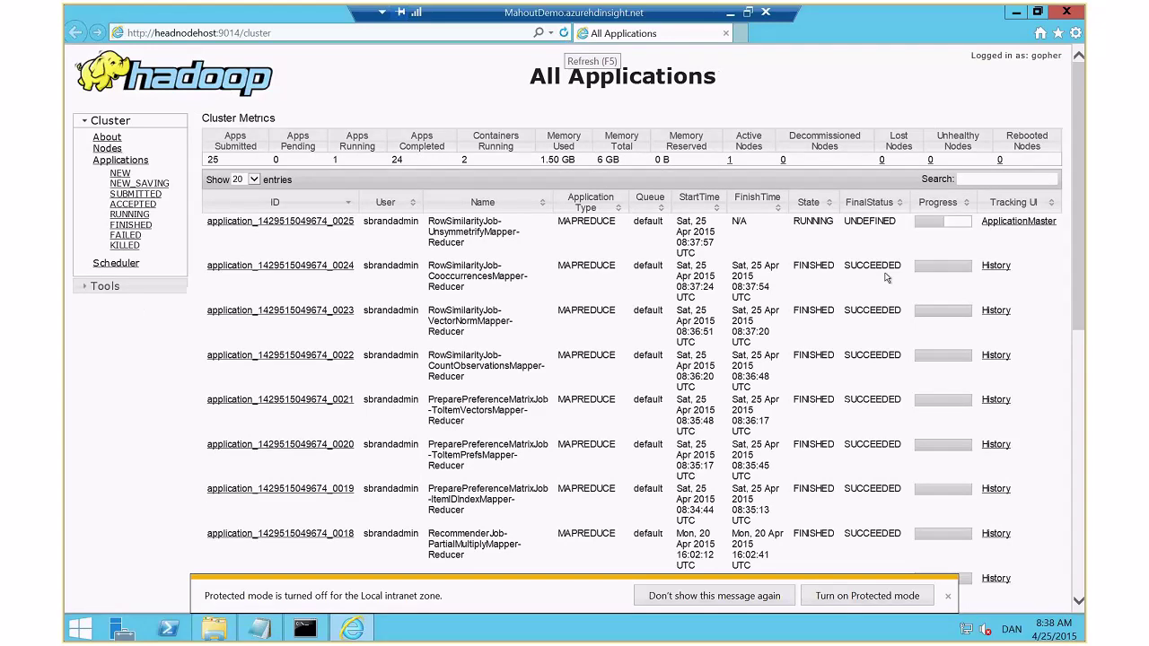
{"action": "mouse_move", "coordinate": [952, 218]}
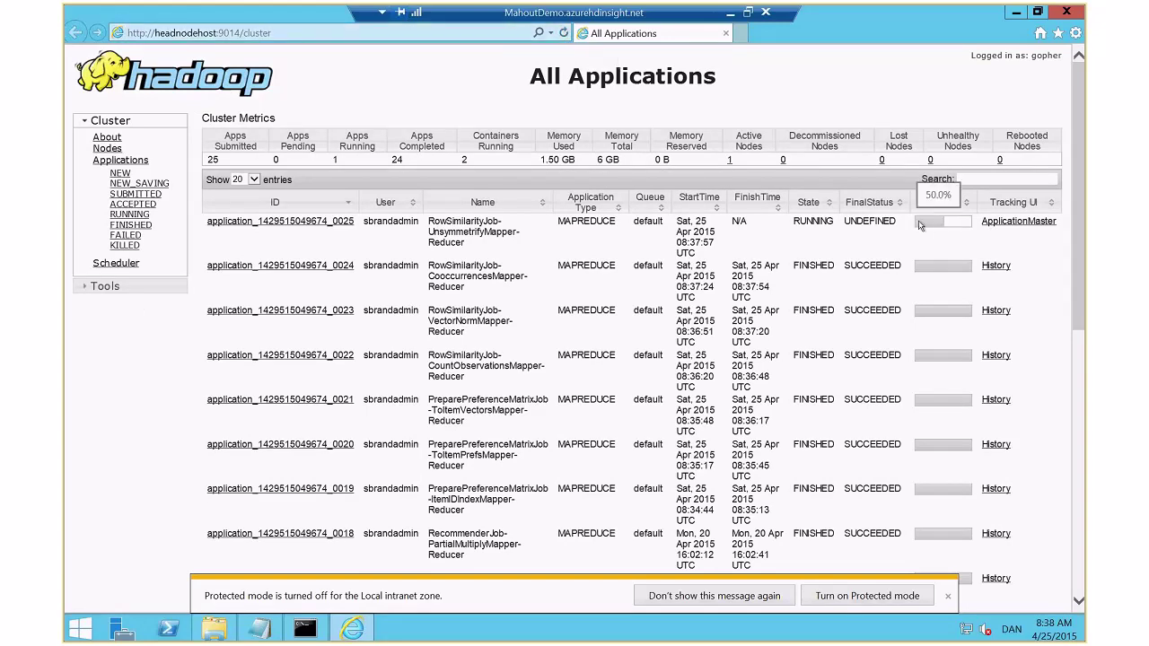
{"action": "left_click", "coordinate": [301, 221]}
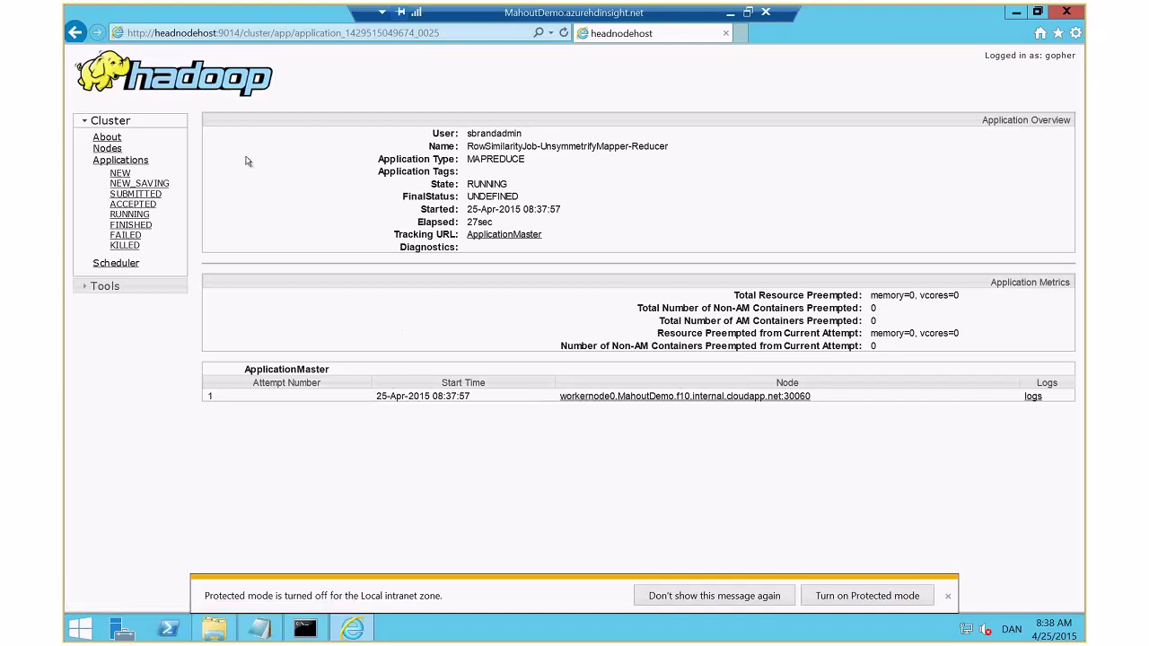
Return to All Applications and refresh repeatedly to follow partialMultiply job _0026
{"action": "key", "text": "alt+Left"}
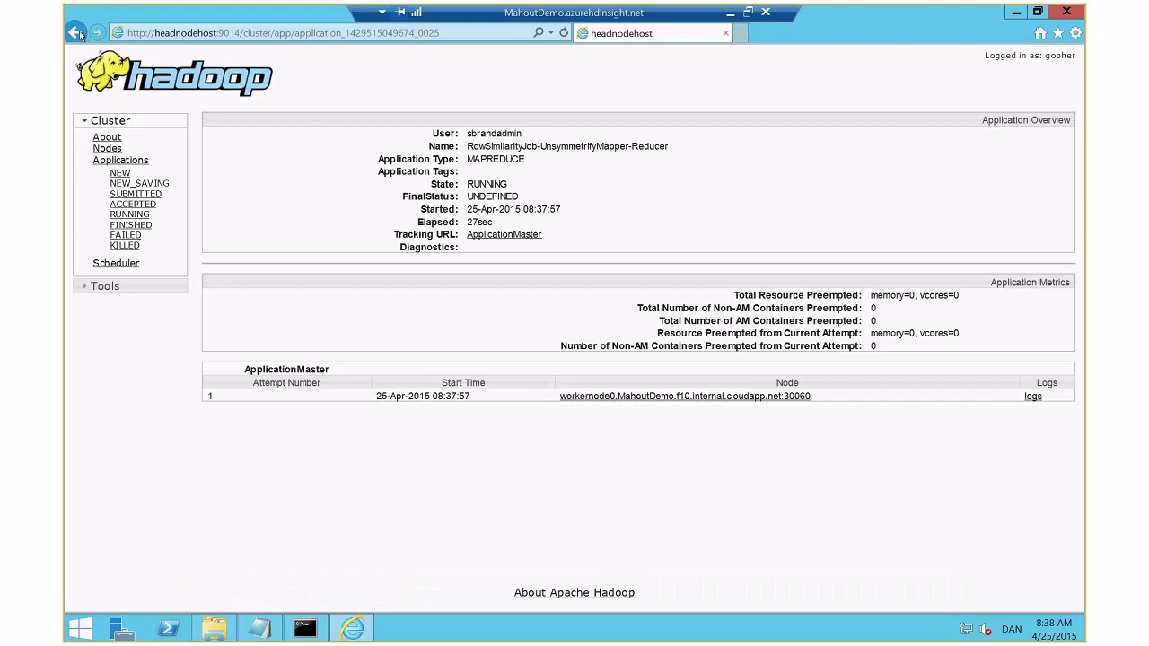
{"action": "left_click", "coordinate": [564, 33]}
{"action": "left_click", "coordinate": [565, 33]}
{"action": "left_click", "coordinate": [565, 33]}
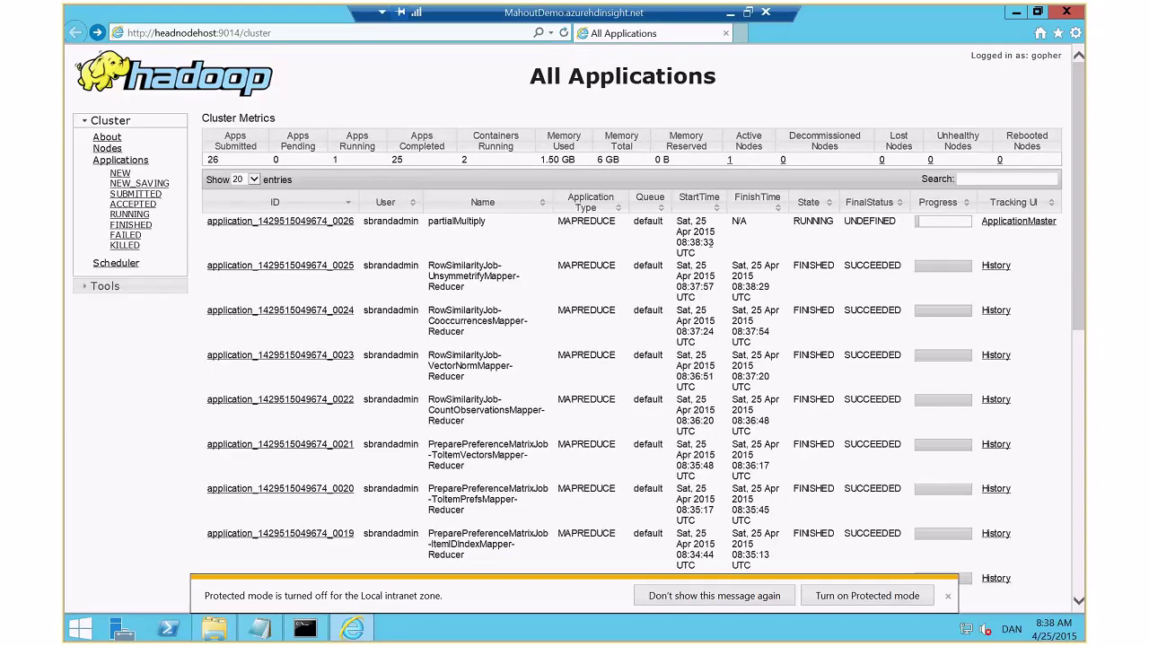
{"action": "scroll", "coordinate": [722, 442], "scroll_direction": "down", "scroll_amount": 2}
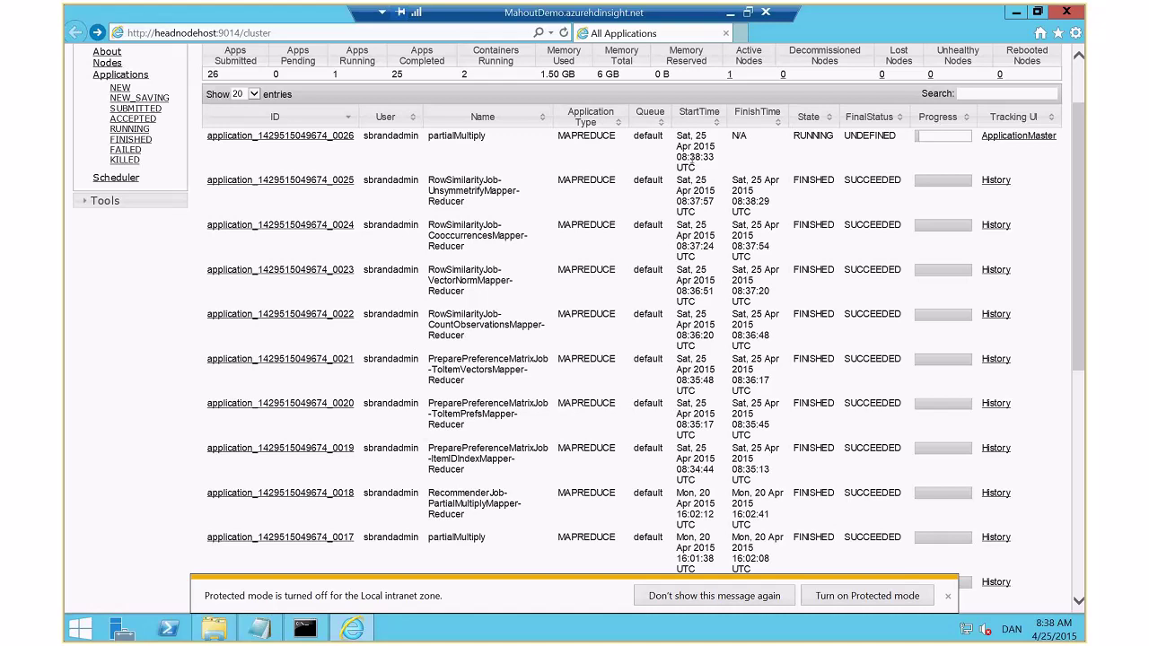
{"action": "left_click", "coordinate": [565, 34]}
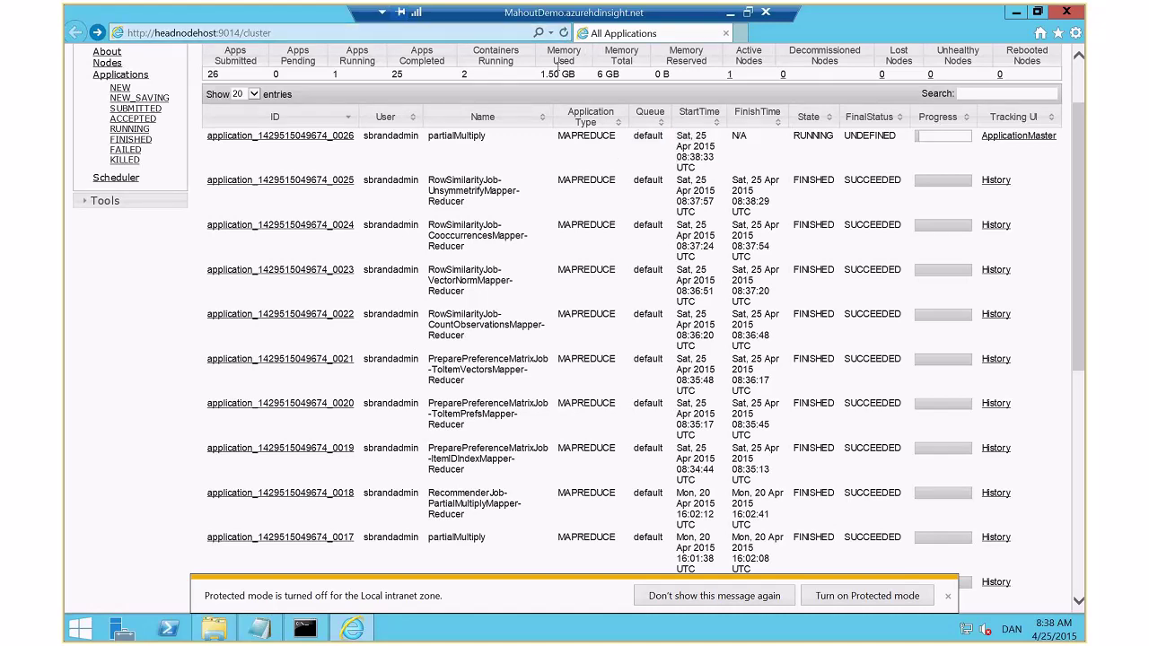
{"action": "left_click", "coordinate": [567, 34]}
{"action": "left_click", "coordinate": [566, 34]}
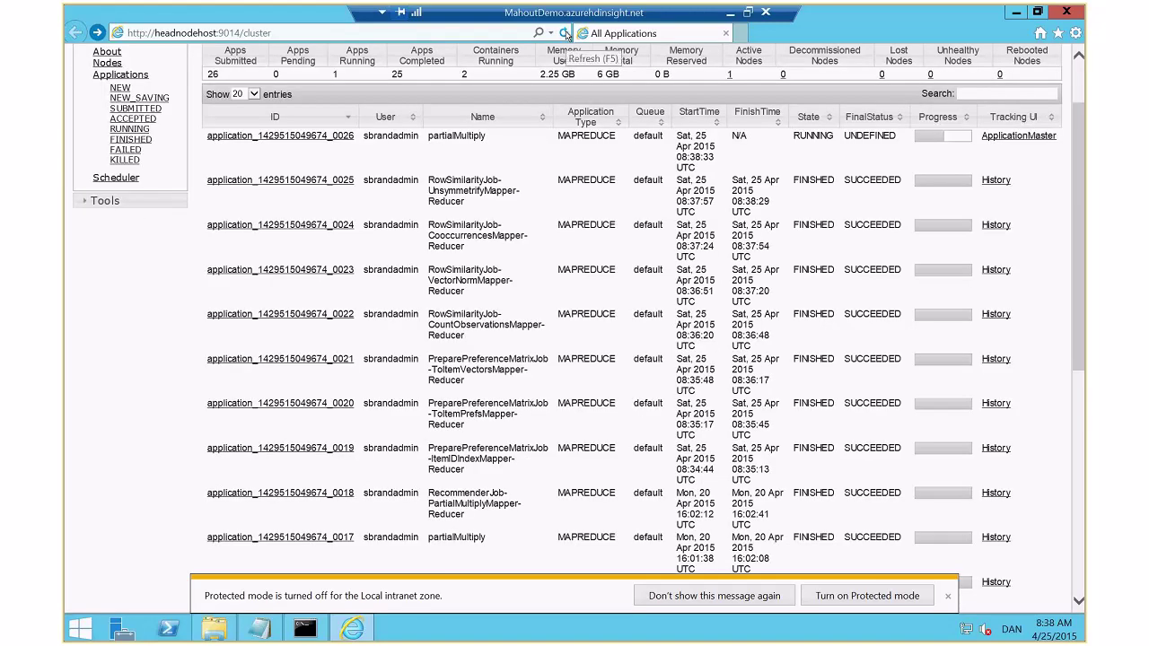
{"action": "left_click", "coordinate": [566, 35]}
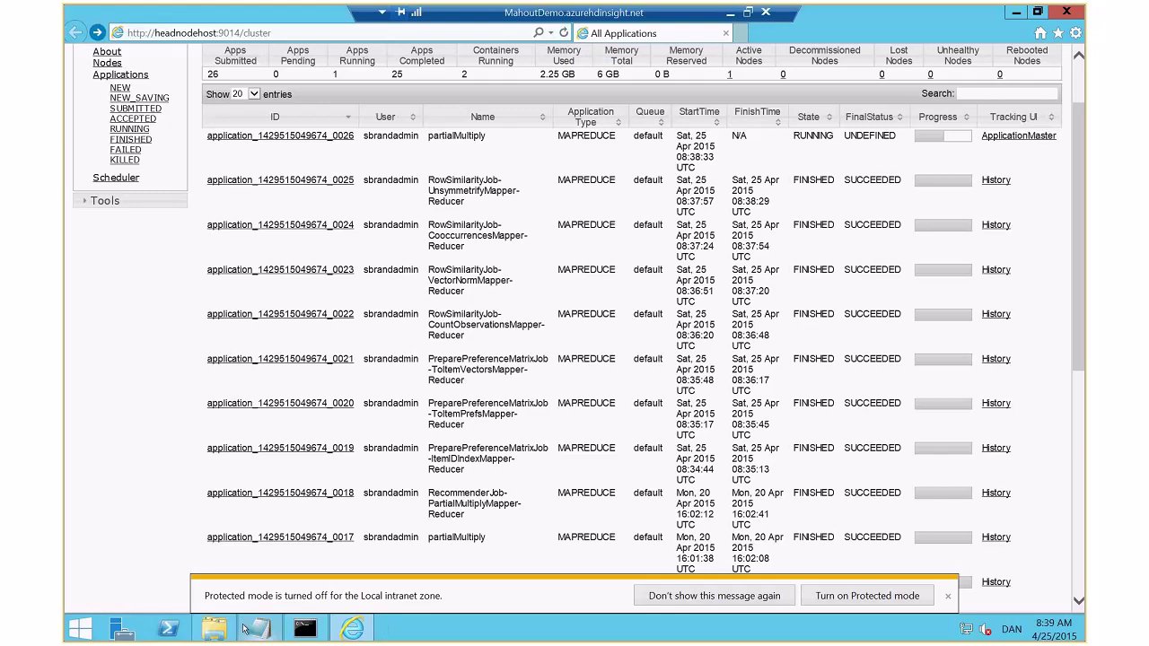
Bring up the C:\Data folder with sample_input and sample_users in File Explorer
{"action": "left_click", "coordinate": [214, 628]}
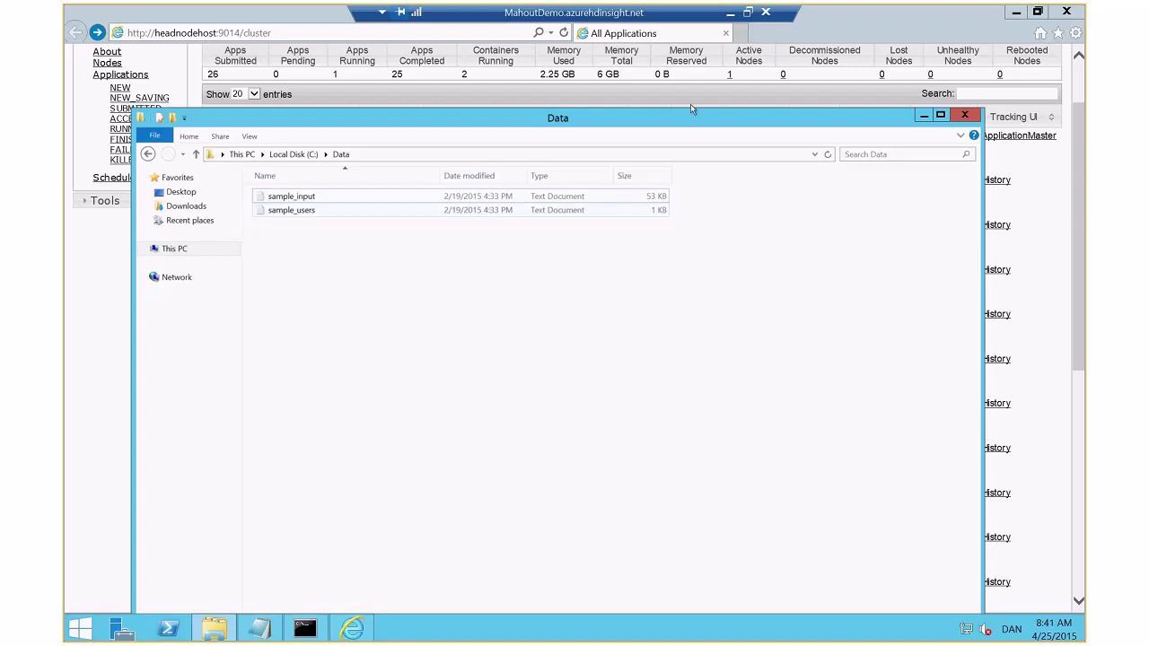
Bring the cluster's All Applications page back in front of the C:\Data folder window
{"action": "left_click", "coordinate": [690, 104]}
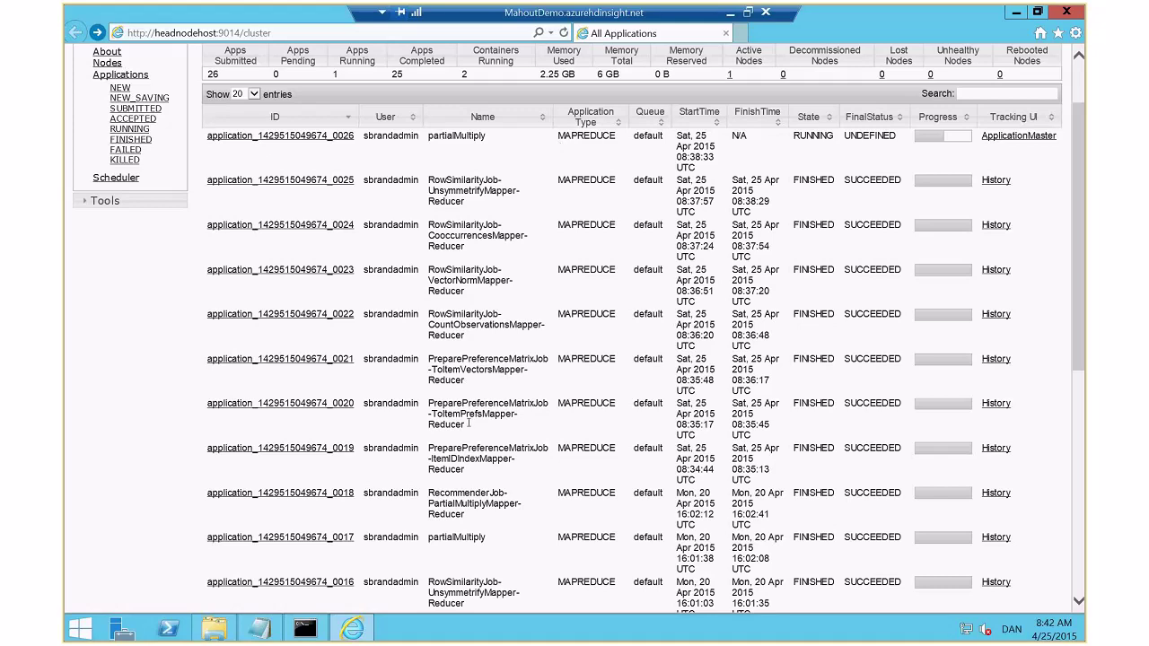
Refresh the applications list to confirm all 27 jobs finished, then begin a hadoop command in the console
{"action": "left_click", "coordinate": [565, 34]}
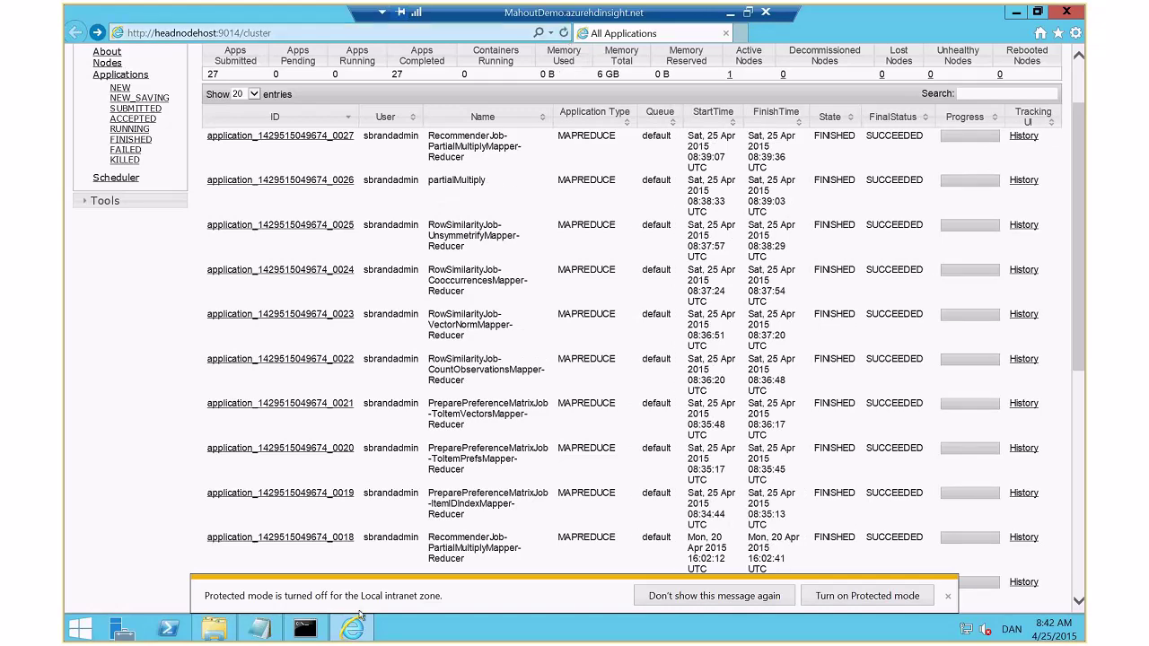
{"action": "left_click", "coordinate": [304, 628]}
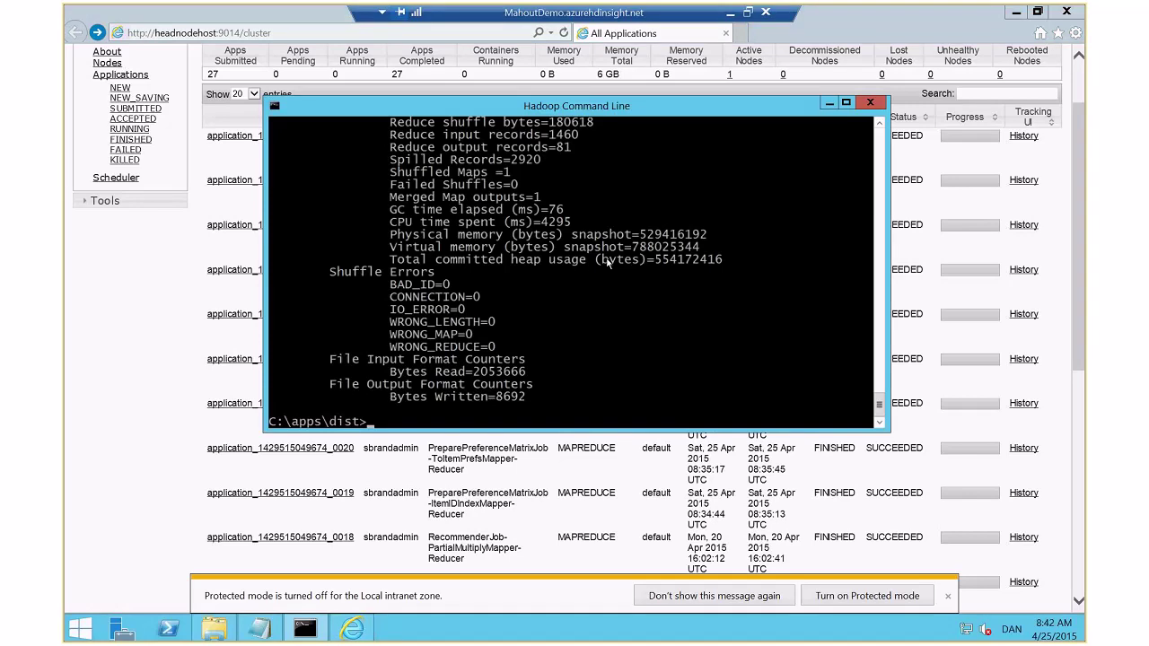
{"action": "left_click", "coordinate": [937, 35]}
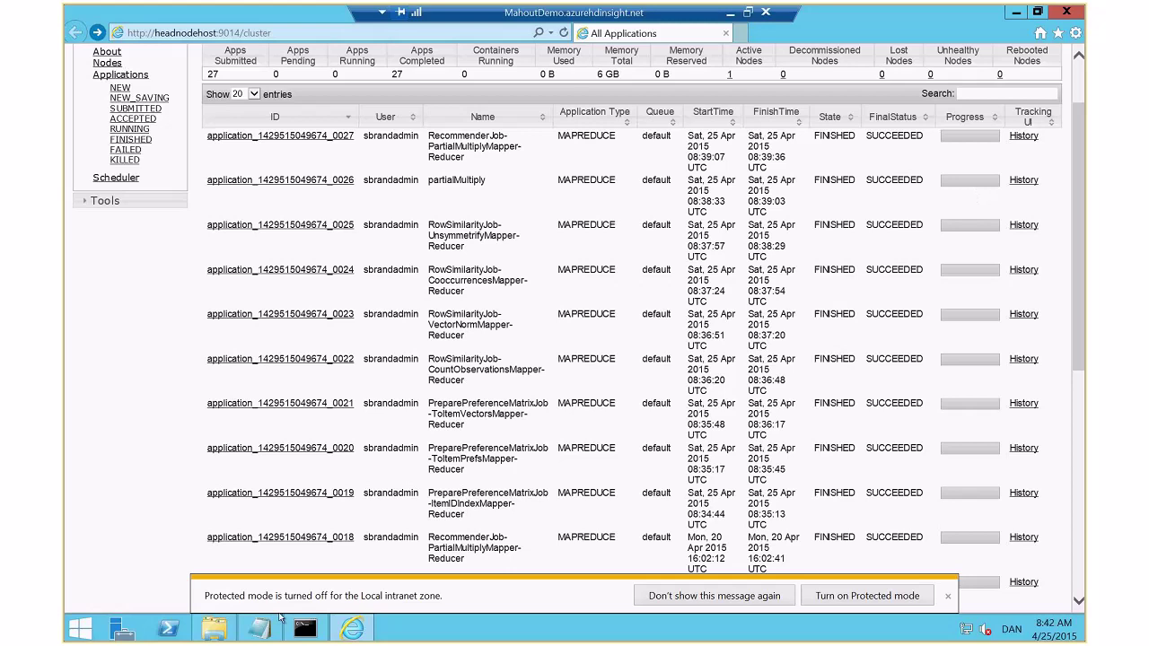
{"action": "left_click", "coordinate": [304, 629]}
{"action": "type", "text": "hadoop"}
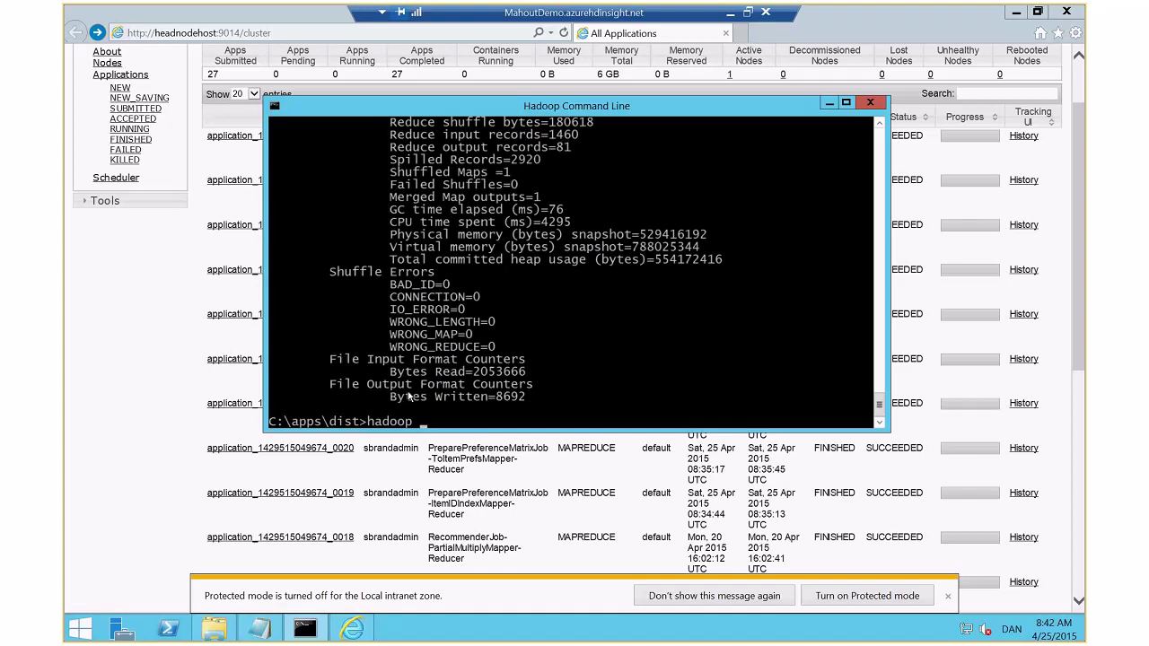
Review the finished job's counters and extend the command to hadoop fs -ls /output
{"action": "scroll", "coordinate": [408, 395], "scroll_direction": "up", "scroll_amount": 4}
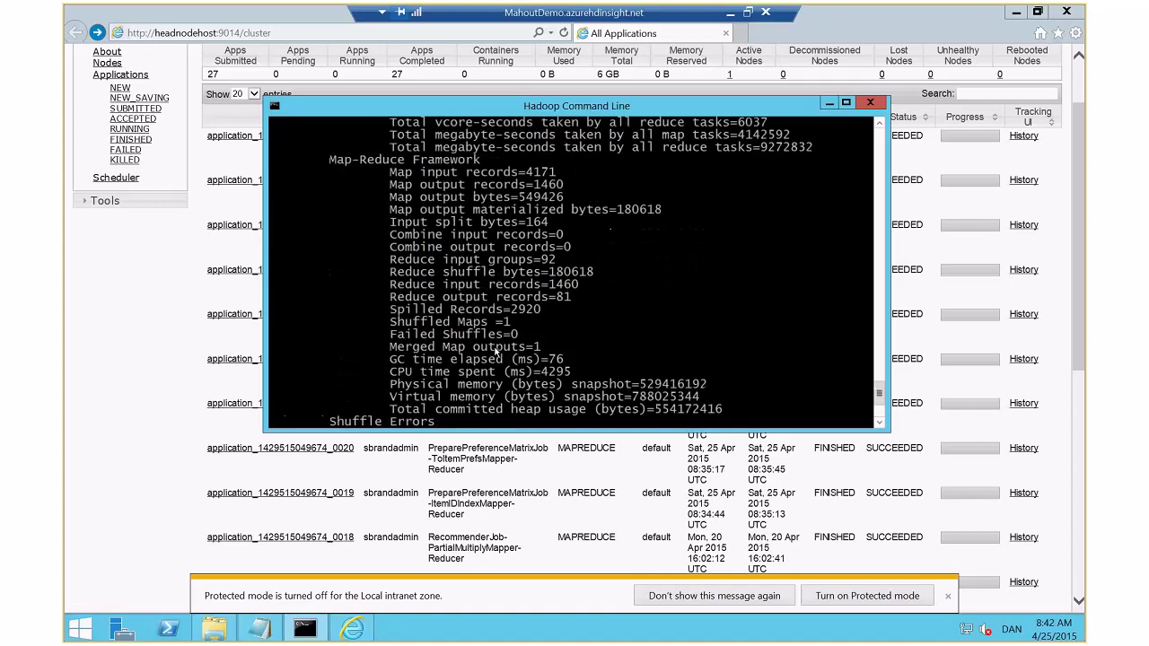
{"action": "scroll", "coordinate": [497, 352], "scroll_direction": "up", "scroll_amount": 2}
{"action": "scroll", "coordinate": [496, 352], "scroll_direction": "up", "scroll_amount": 4}
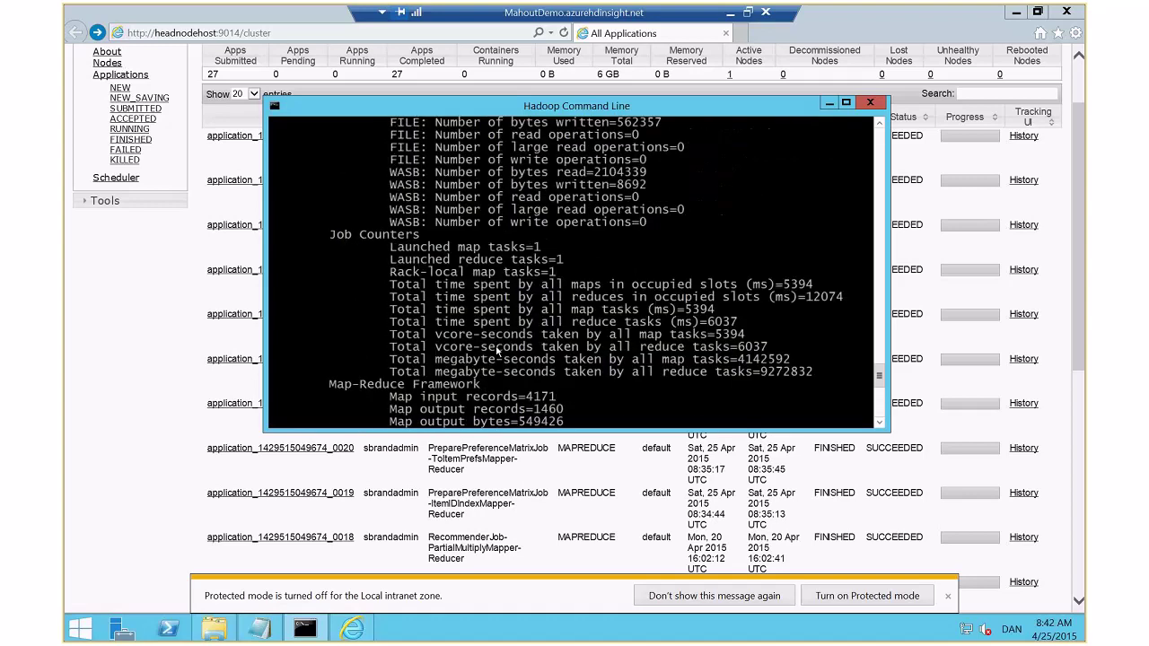
{"action": "scroll", "coordinate": [513, 359], "scroll_direction": "down", "scroll_amount": 10}
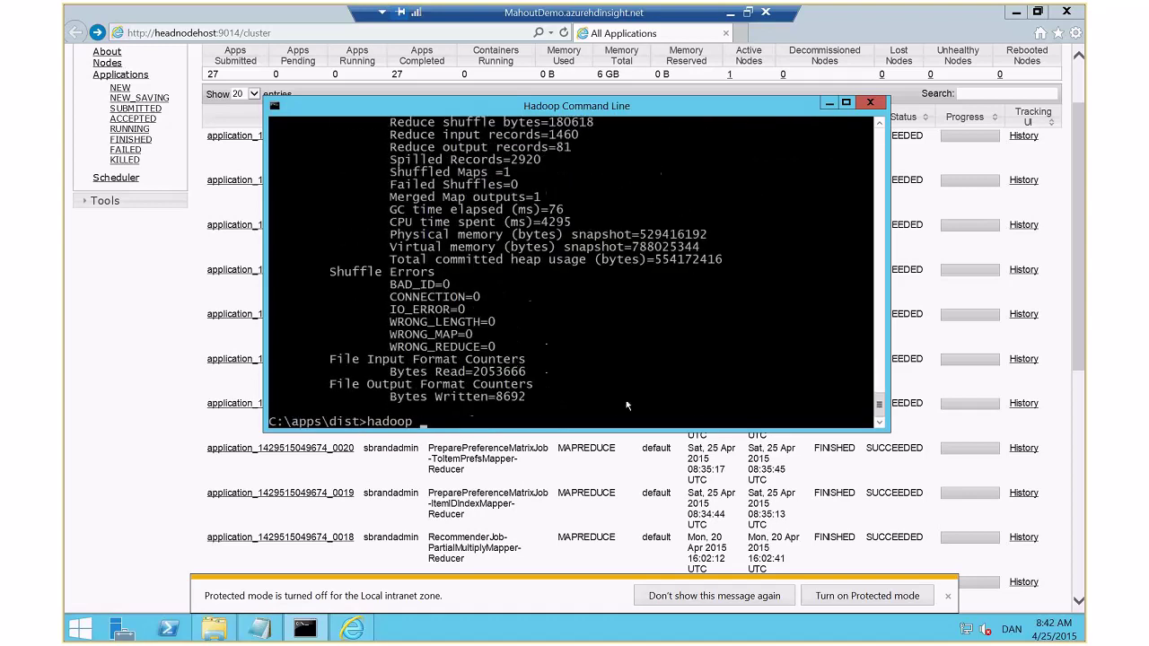
{"action": "type", "text": "fs "}
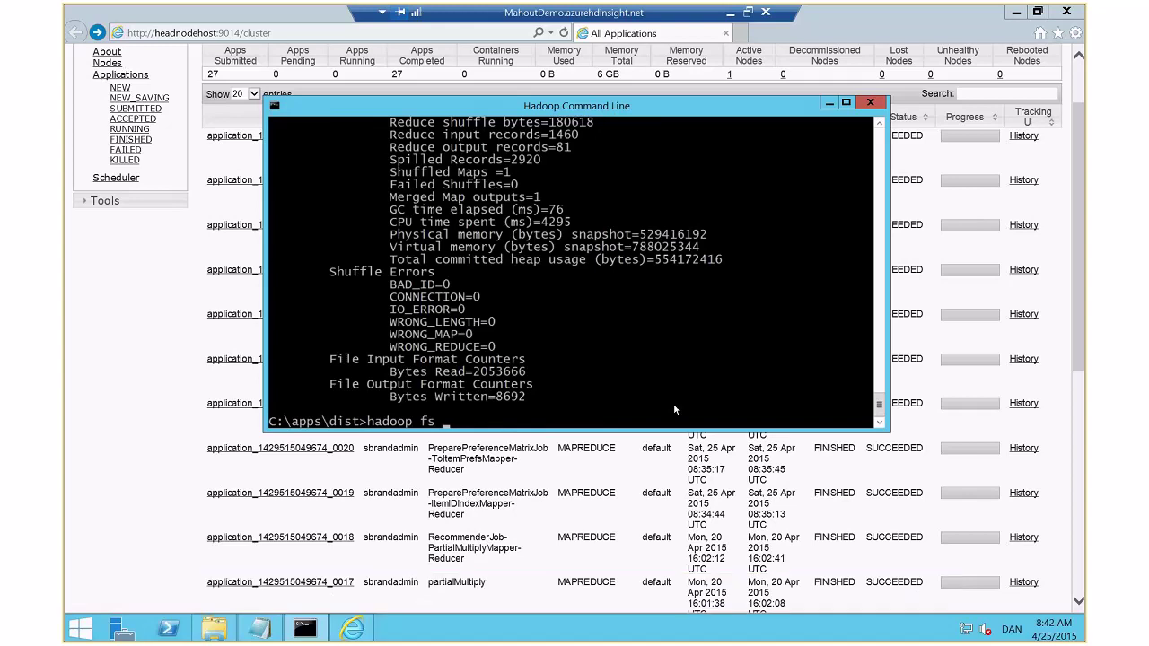
{"action": "type", "text": "-ls /output"}
Run the /output listing, showing _SUCCESS and the 8692-byte part-r-00000
{"action": "key", "text": "Return"}
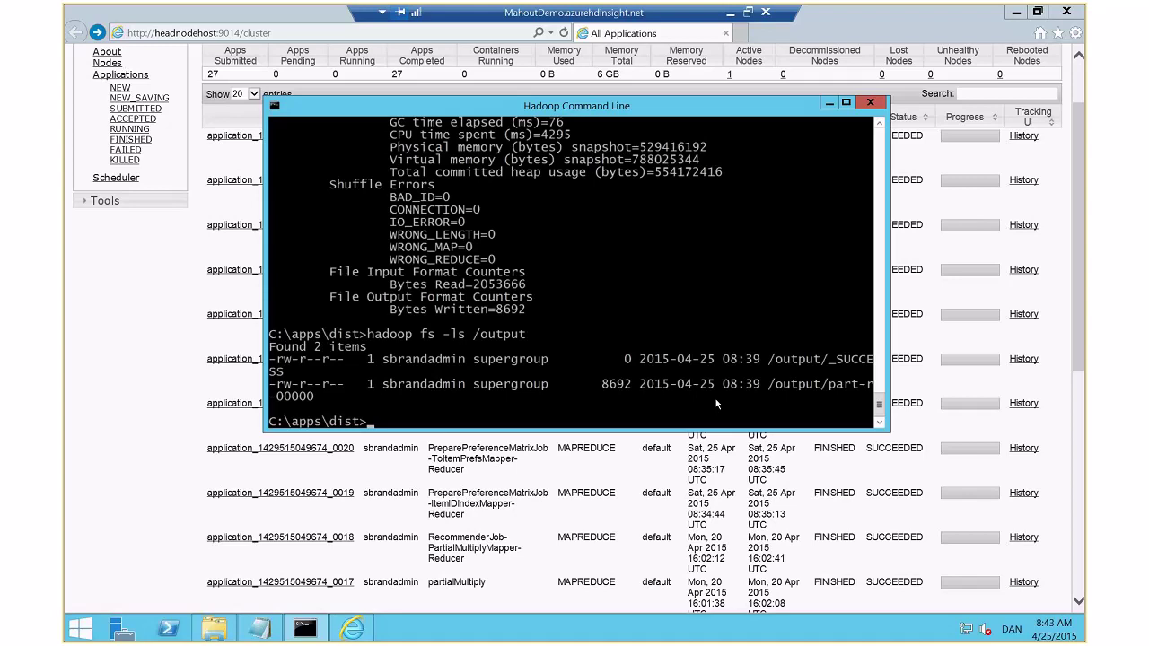
Print the recommendation results with hadoop fs -cat /output/part-r-00000
{"action": "type", "text": "hadoop fs -cat /output/p"}
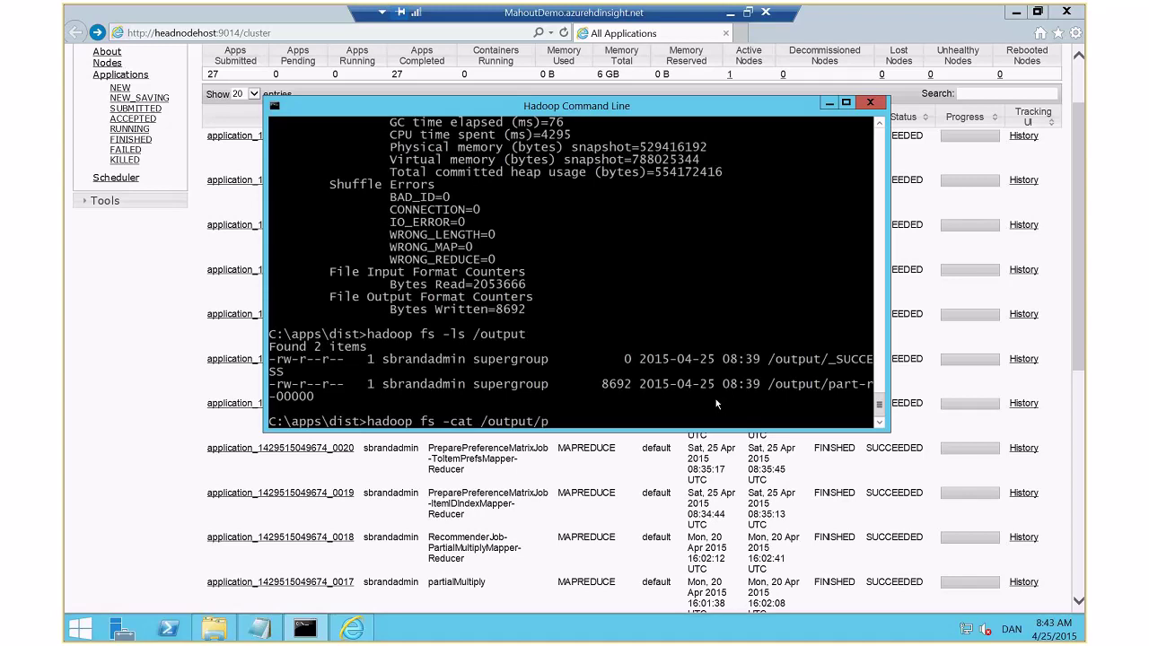
{"action": "type", "text": "art-r-00000"}
{"action": "key", "text": "Return"}
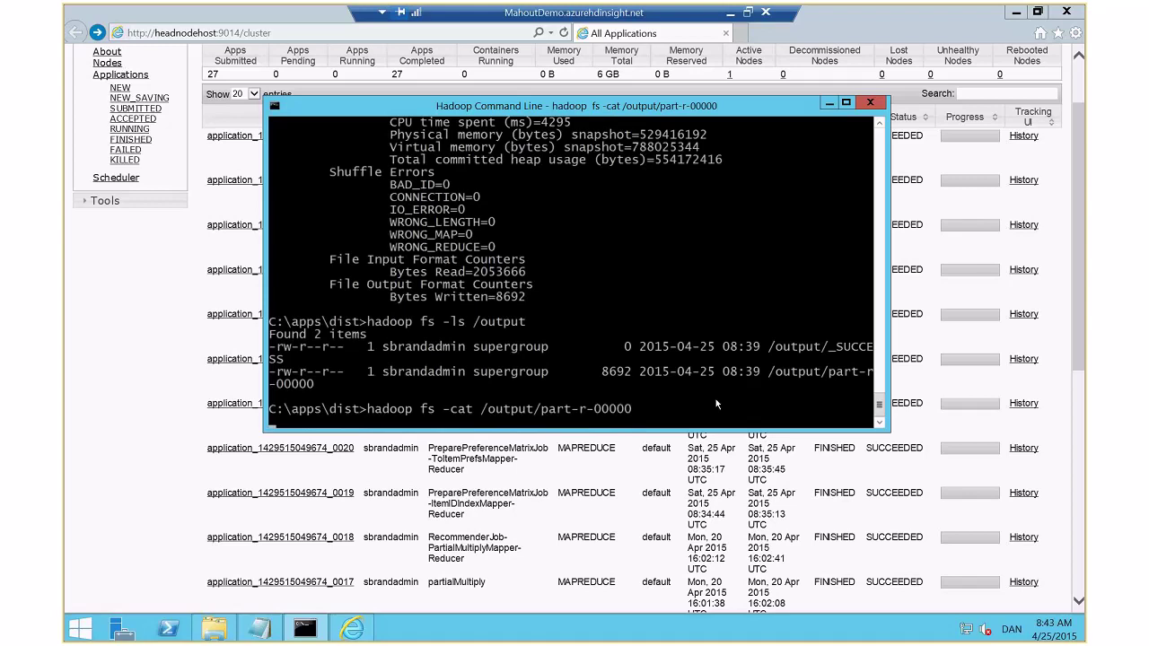